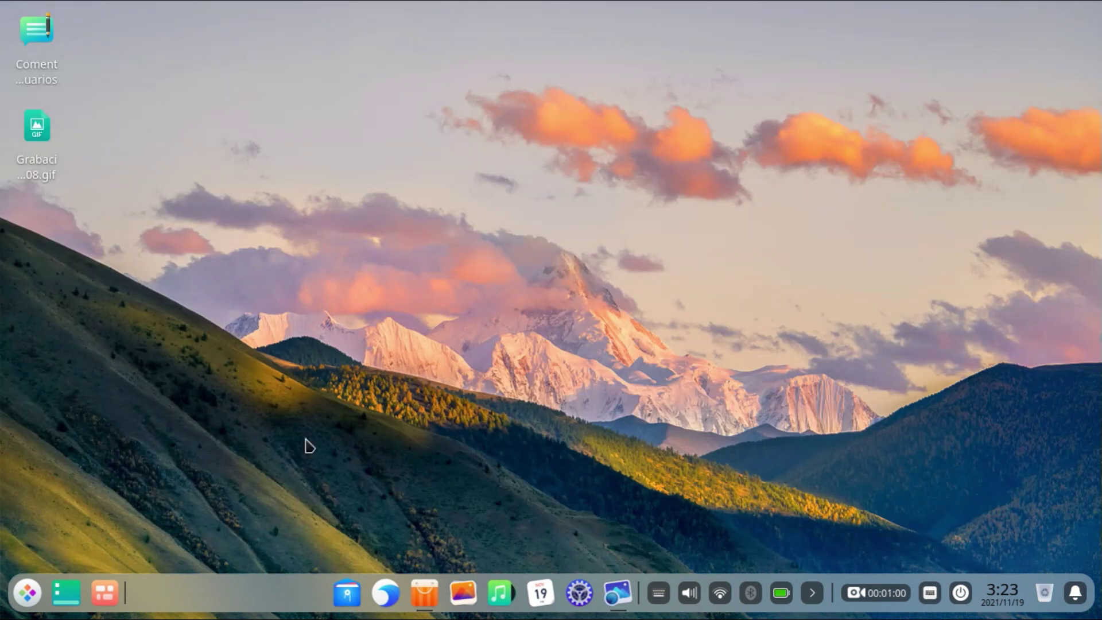
- Launch LibreOffice and create a new Writer document
{"action": "left_click", "coordinate": [29, 597]}
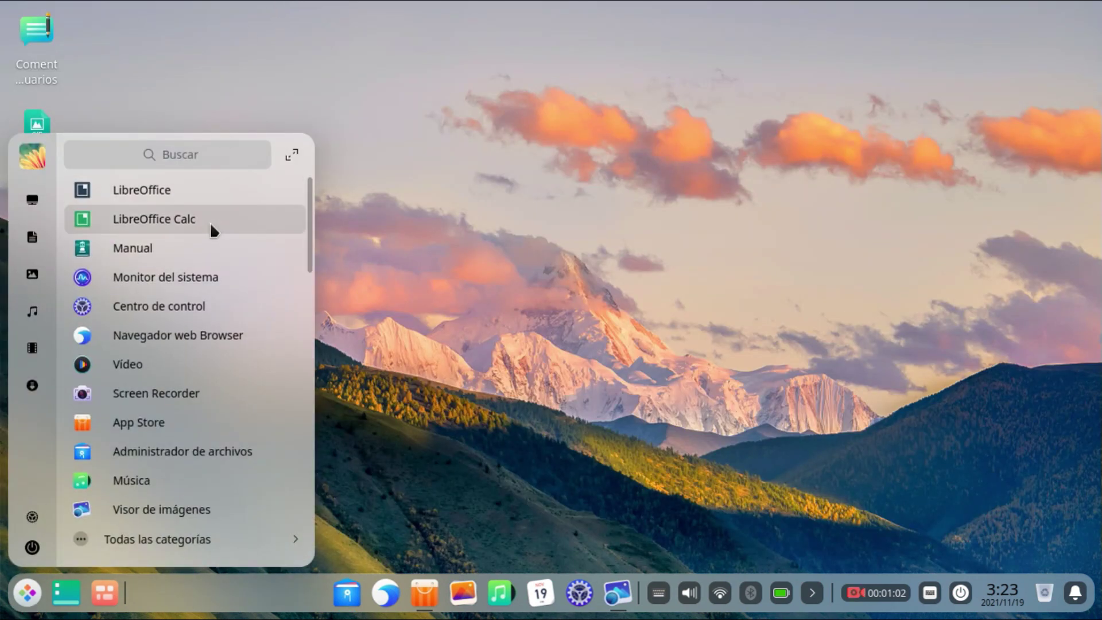
{"action": "left_click", "coordinate": [163, 192]}
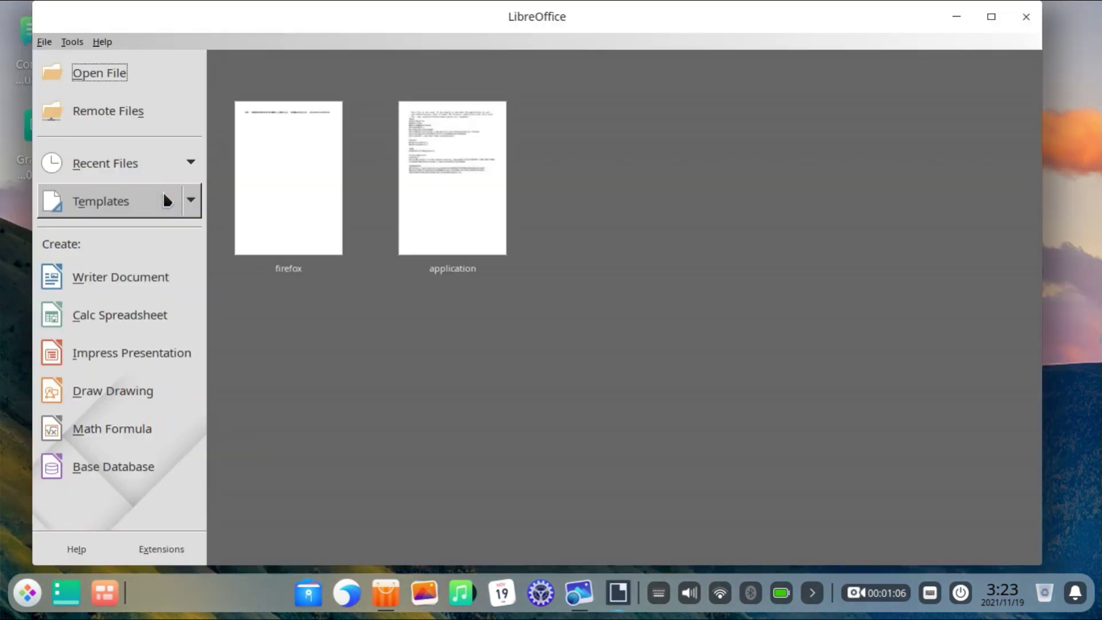
{"action": "left_click", "coordinate": [140, 277]}
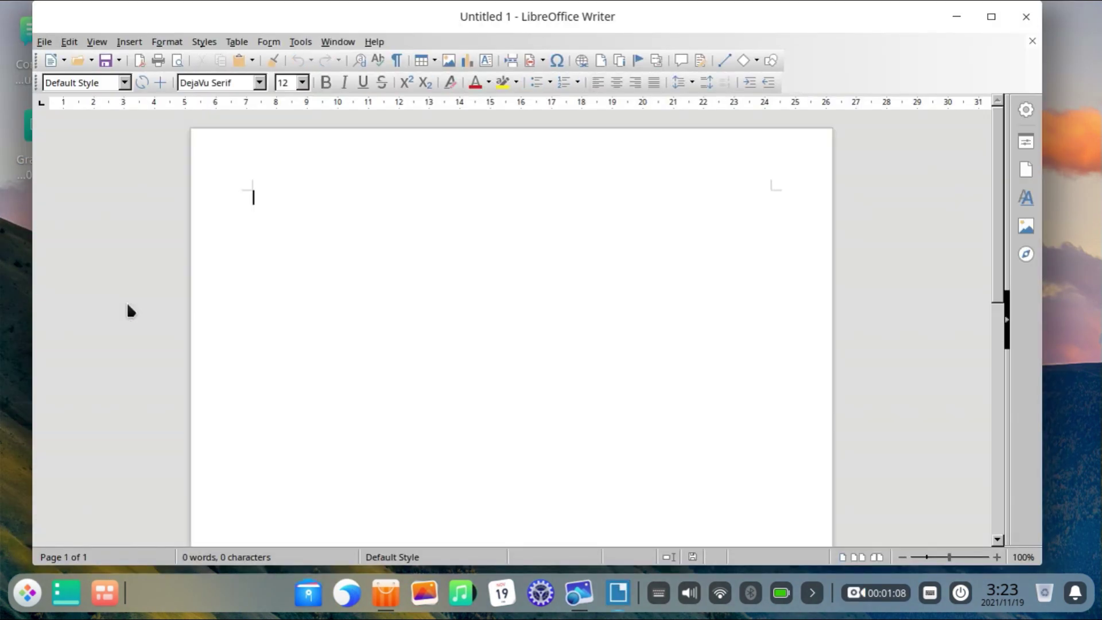
- Find LibreOffice Math among the installed applications, open it for a look and close its window
{"action": "left_click", "coordinate": [27, 593]}
{"action": "scroll", "coordinate": [174, 356], "scroll_direction": "down", "scroll_amount": 3}
{"action": "scroll", "coordinate": [136, 442], "scroll_direction": "down", "scroll_amount": 10}
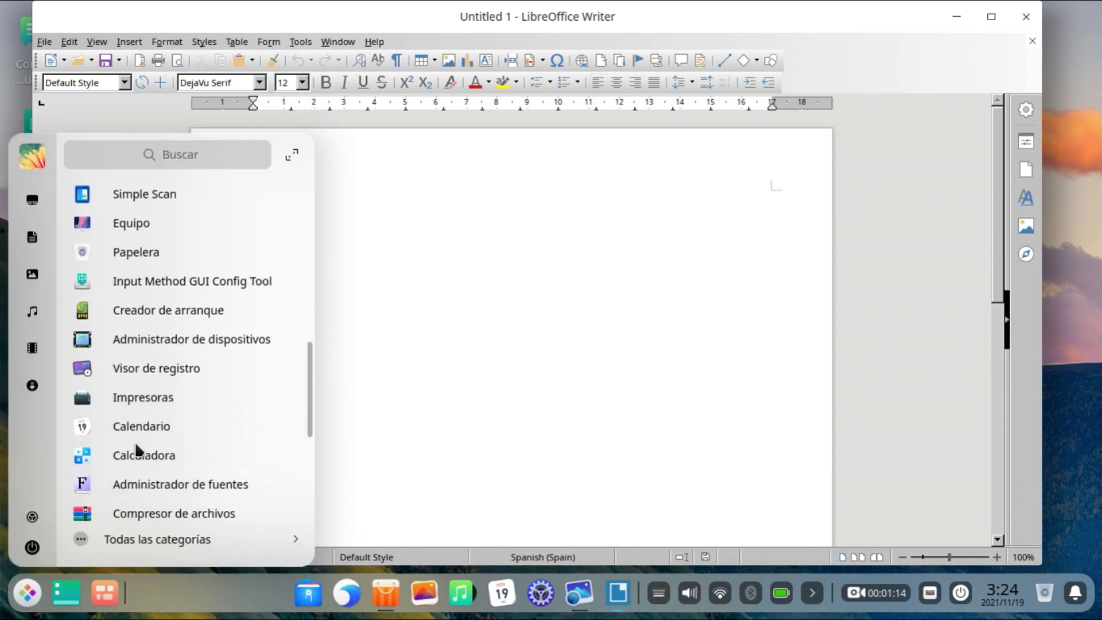
{"action": "scroll", "coordinate": [136, 443], "scroll_direction": "down", "scroll_amount": 3}
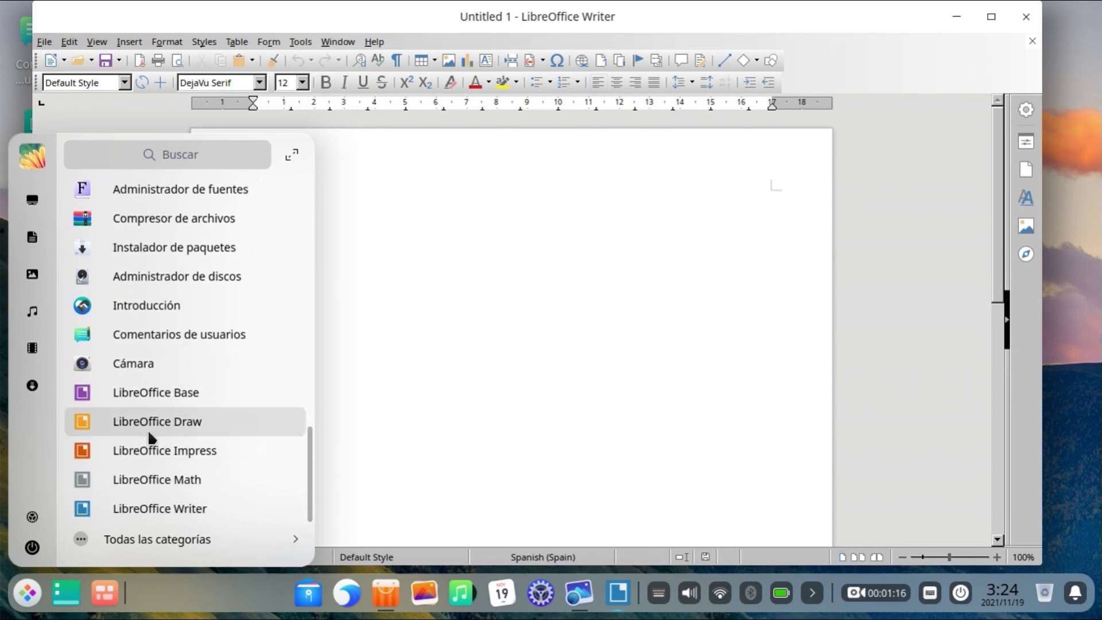
{"action": "left_click", "coordinate": [162, 483]}
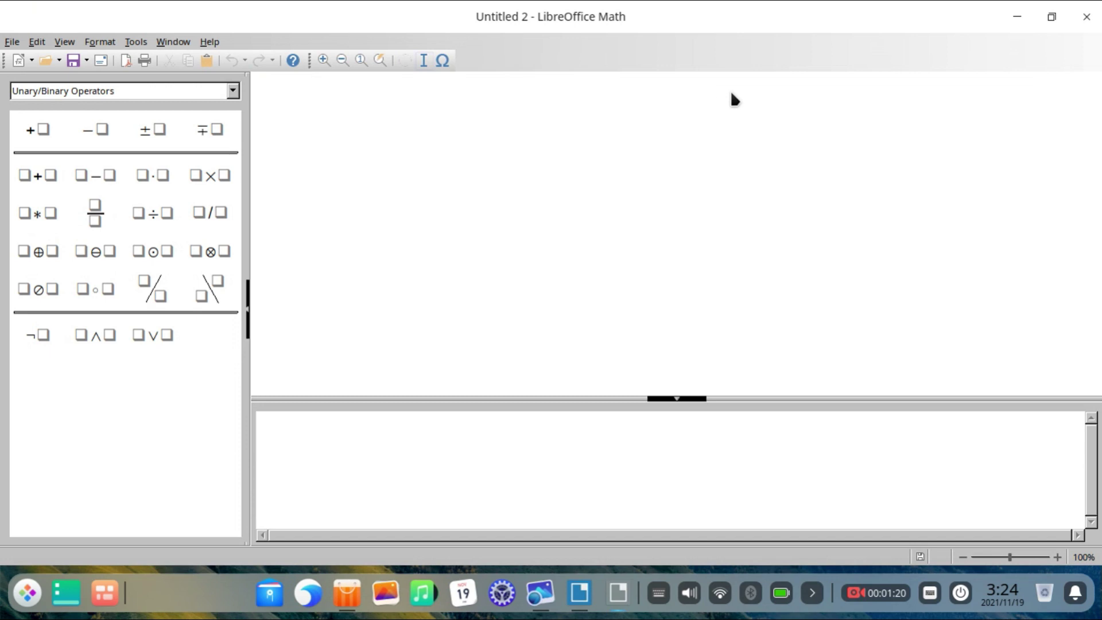
{"action": "left_click", "coordinate": [1095, 28]}
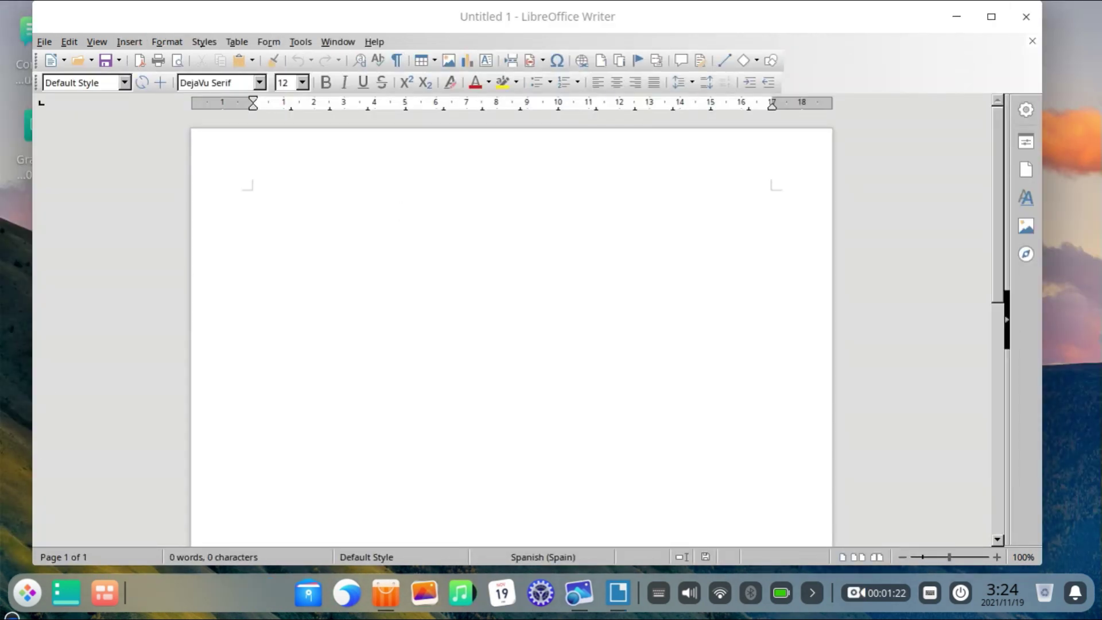
- Launch LibreOffice Calc with a new blank spreadsheet
{"action": "left_click", "coordinate": [26, 594]}
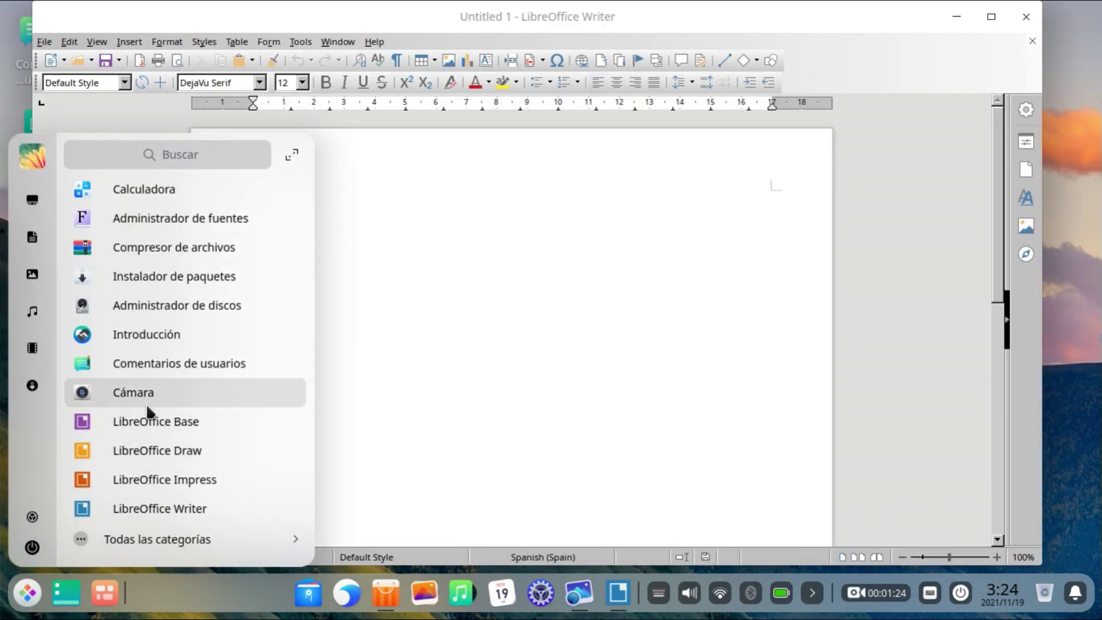
{"action": "scroll", "coordinate": [147, 403], "scroll_direction": "up", "scroll_amount": 5}
{"action": "scroll", "coordinate": [147, 397], "scroll_direction": "up", "scroll_amount": 8}
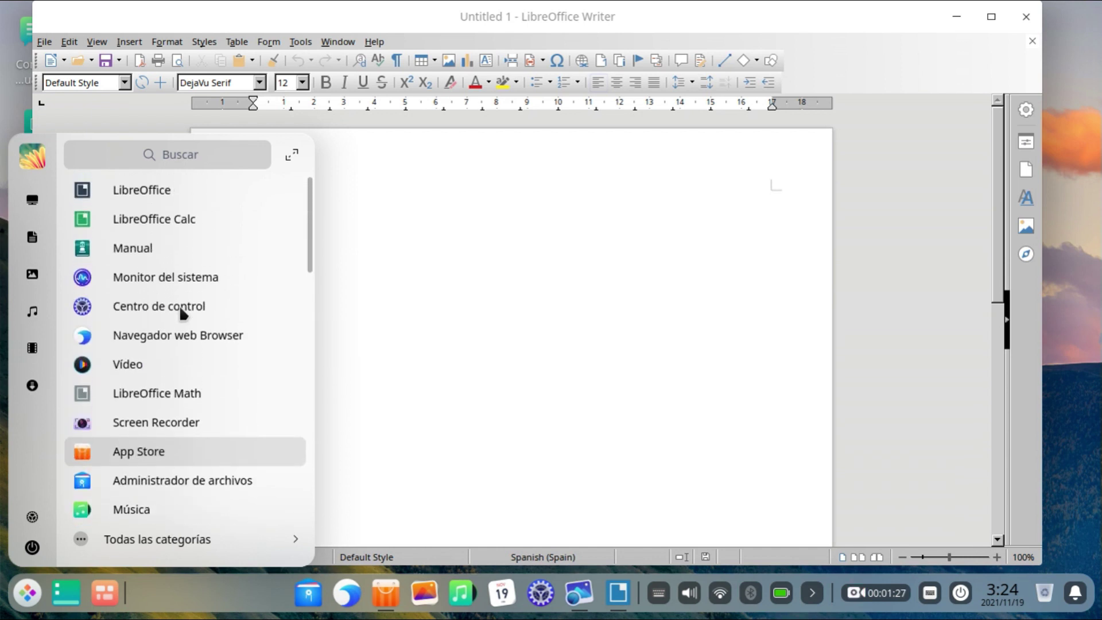
{"action": "left_click", "coordinate": [188, 222]}
- Enter the formula +B7+H11 in cell D7, picking the referenced cells in the sheet
{"action": "left_click", "coordinate": [225, 218]}
{"action": "type", "text": "f"}
{"action": "type", "text": "+"}
{"action": "left_click", "coordinate": [118, 216]}
{"action": "left_click", "coordinate": [276, 219]}
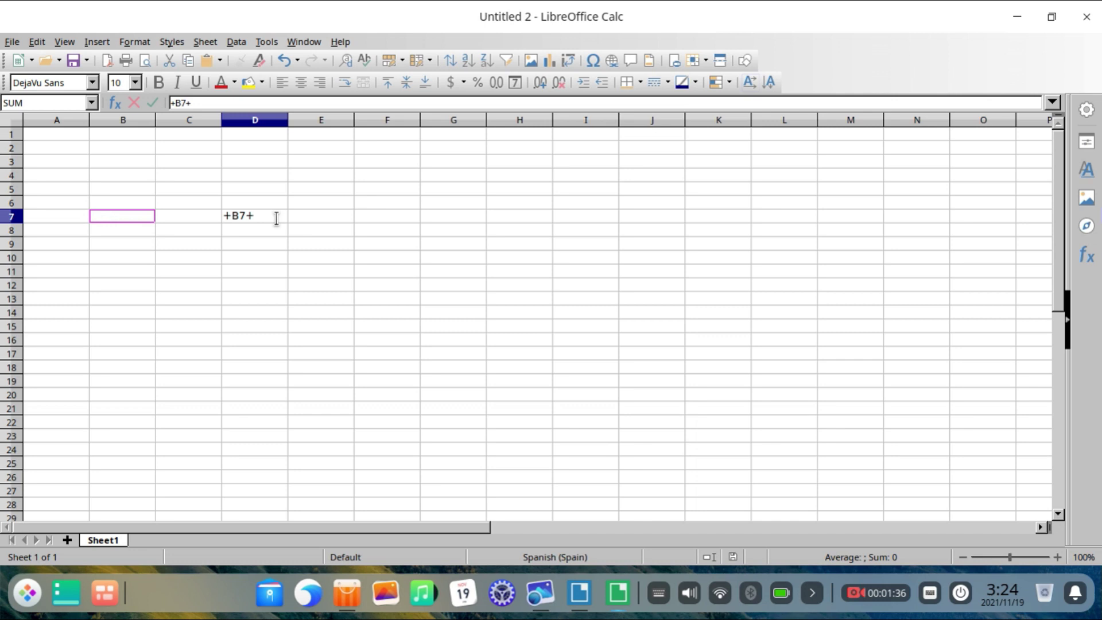
{"action": "type", "text": "+"}
{"action": "left_click", "coordinate": [208, 170]}
{"action": "left_click", "coordinate": [529, 270]}
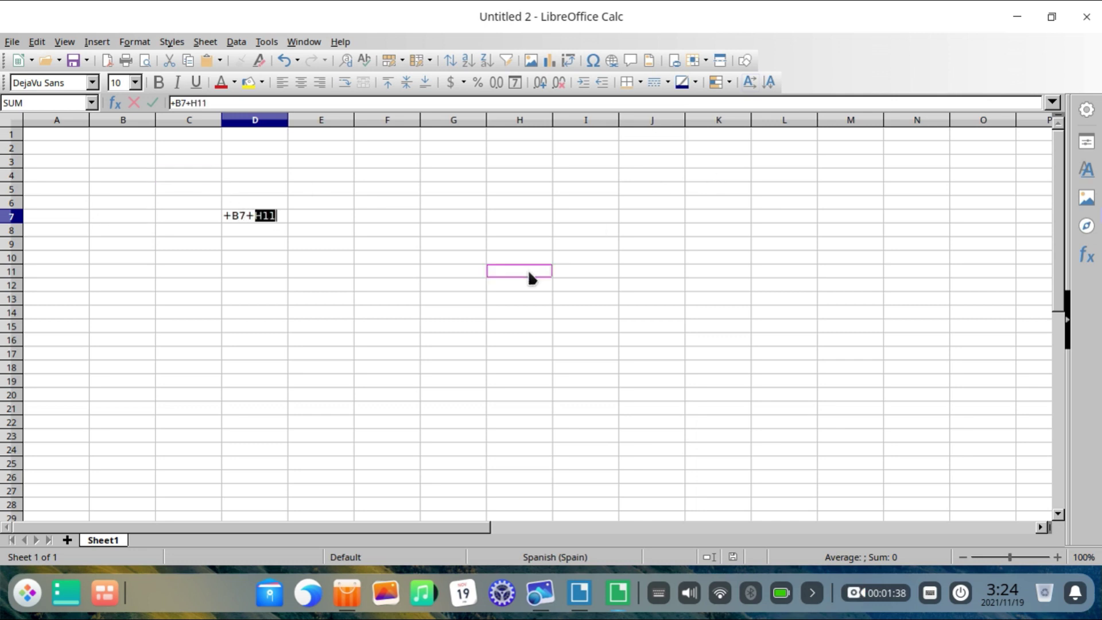
- Close the spreadsheet without saving its changes and close the empty Writer document
{"action": "left_click", "coordinate": [1091, 16]}
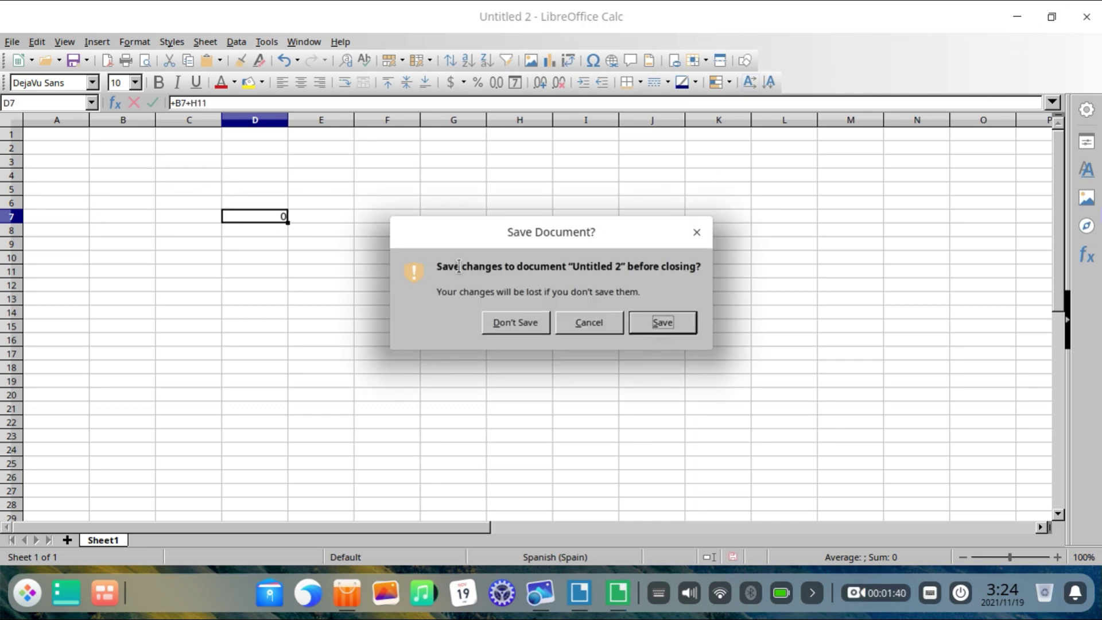
{"action": "left_click", "coordinate": [518, 322]}
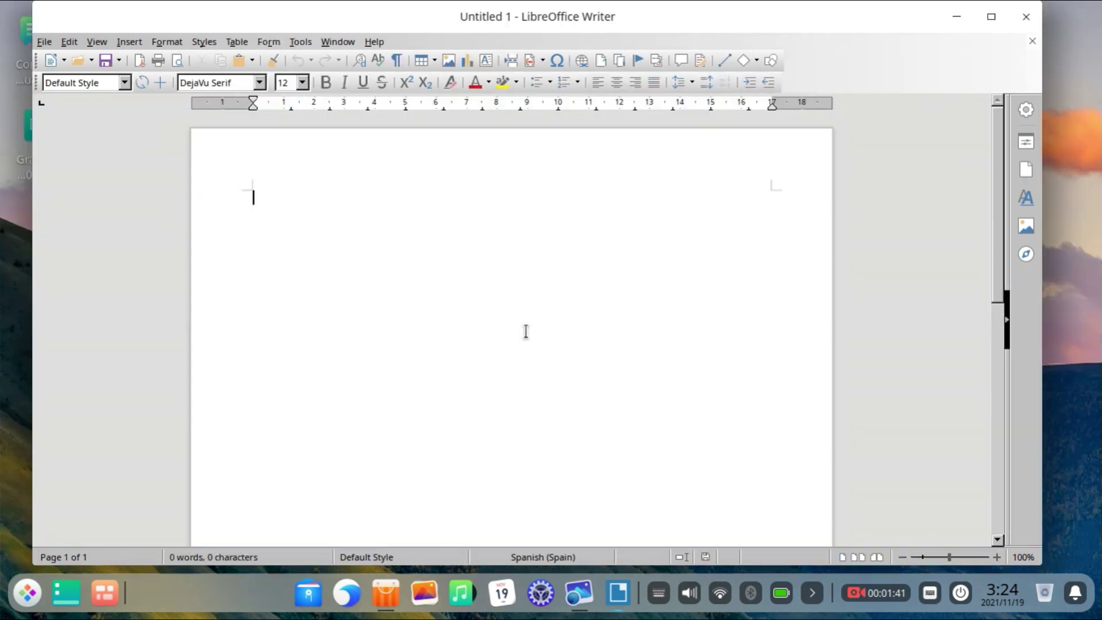
{"action": "left_click", "coordinate": [1026, 16]}
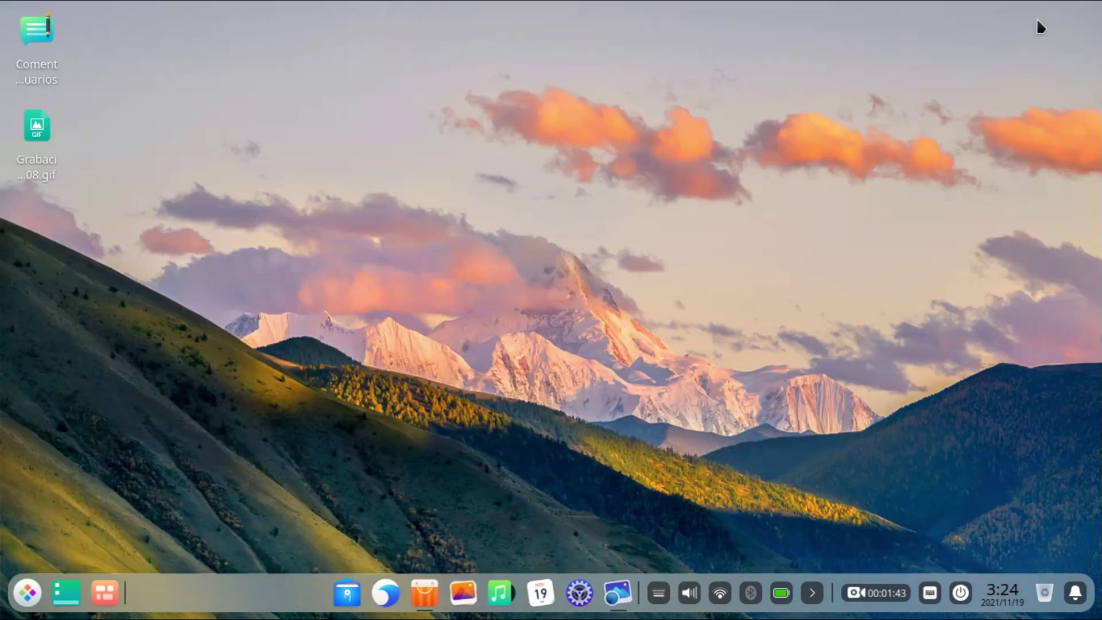
- Show the multitasking overview of workspaces and switch to the second desktop
{"action": "left_click", "coordinate": [102, 591]}
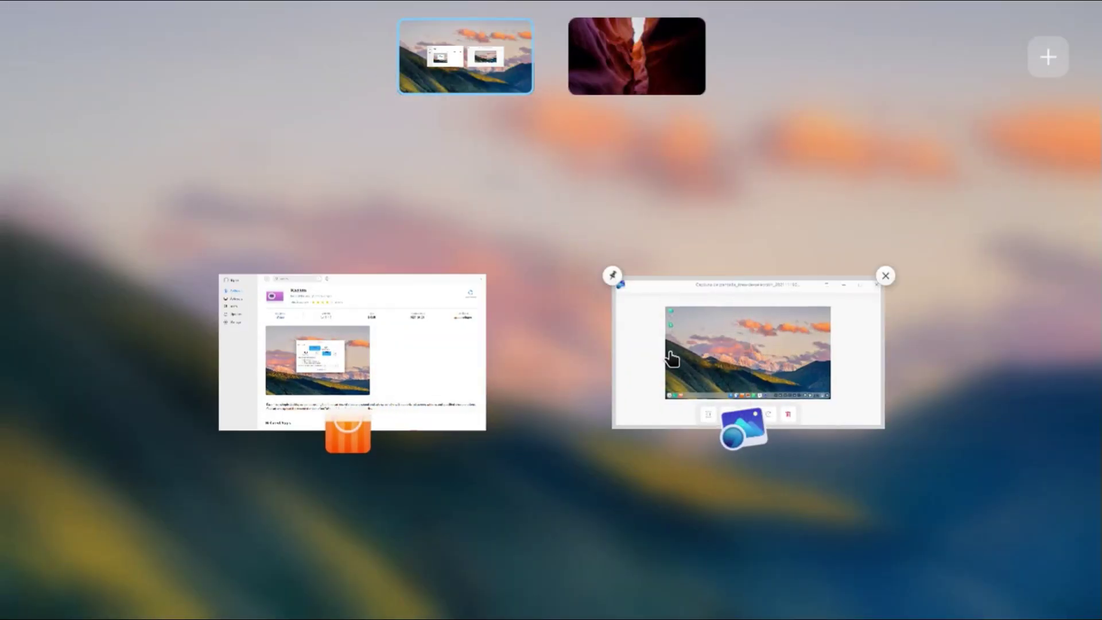
{"action": "mouse_move", "coordinate": [424, 411]}
{"action": "mouse_move", "coordinate": [678, 386]}
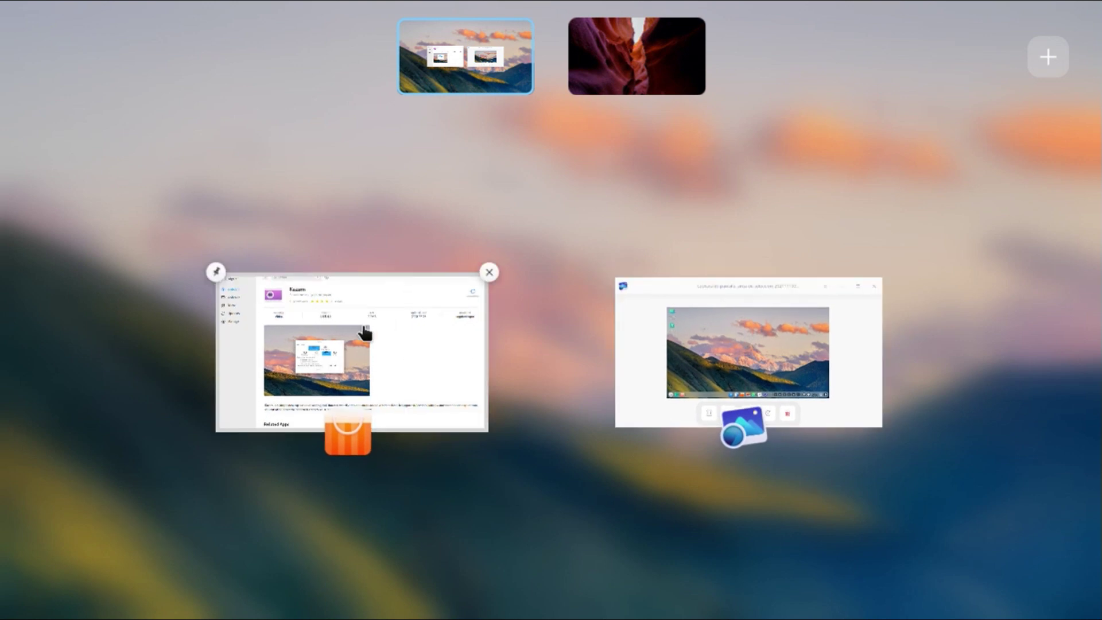
{"action": "left_click", "coordinate": [616, 50]}
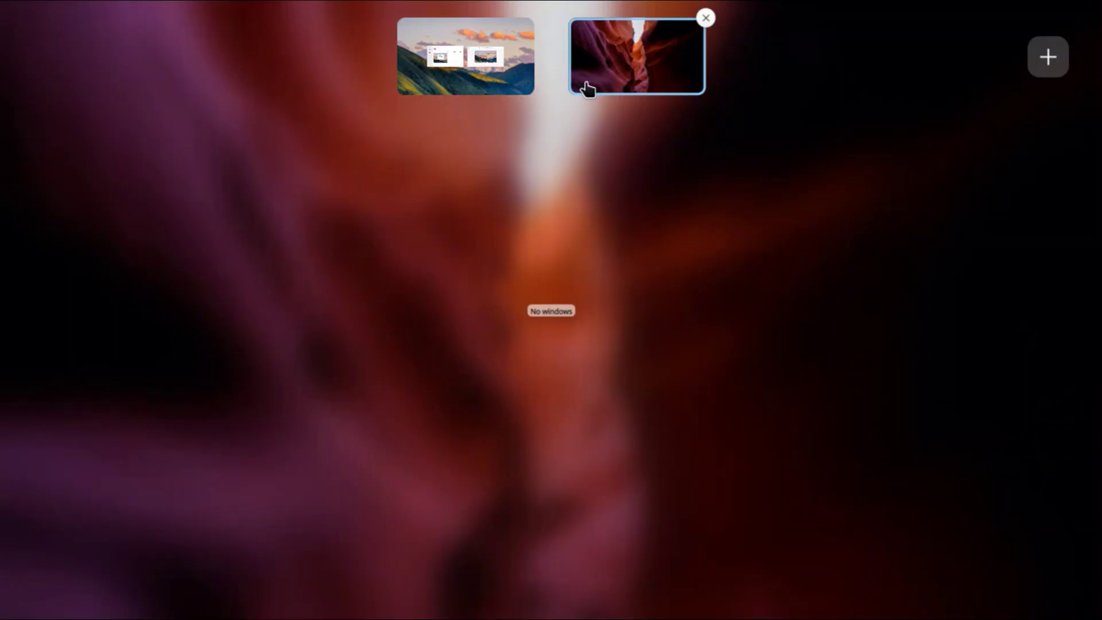
{"action": "left_click", "coordinate": [322, 276]}
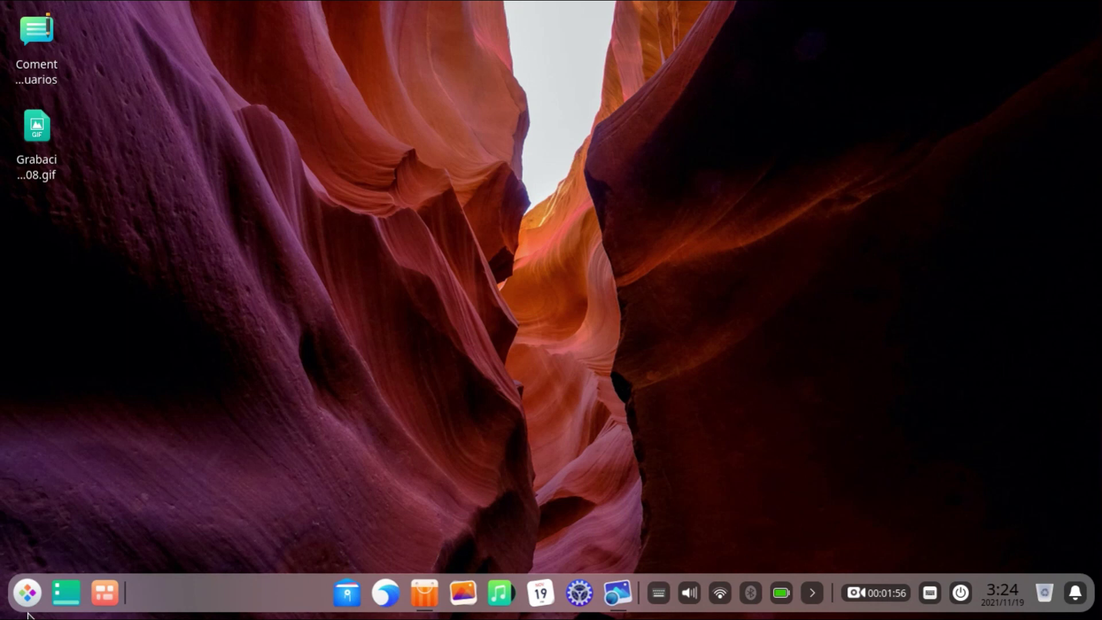
- Open the system monitor, examine the running applications sorted by CPU use, and close it
{"action": "left_click", "coordinate": [29, 593]}
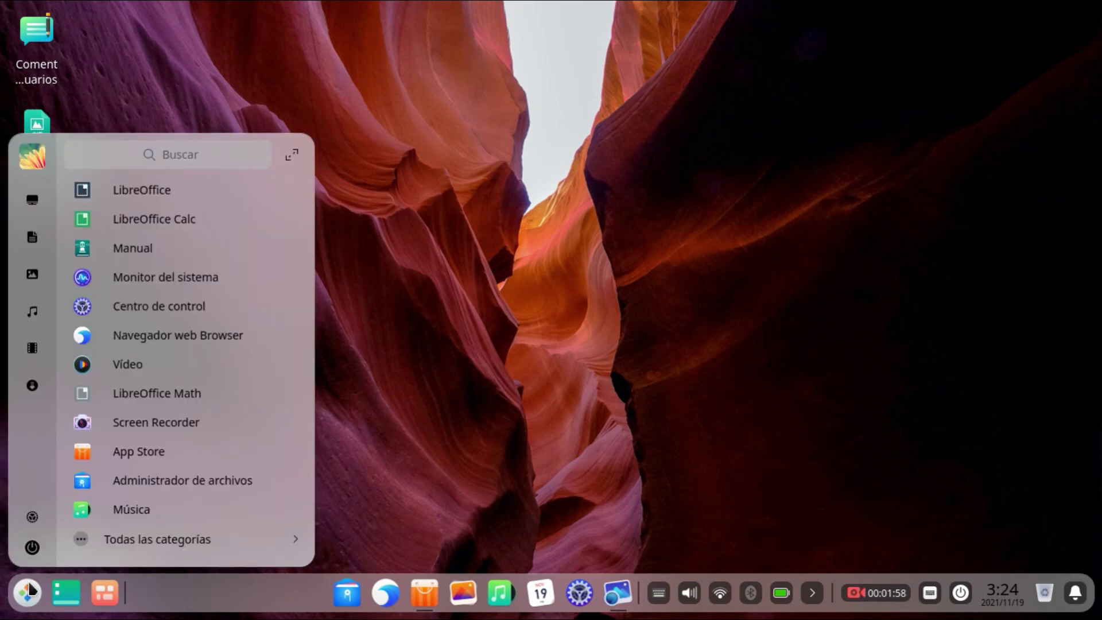
{"action": "left_click", "coordinate": [166, 277]}
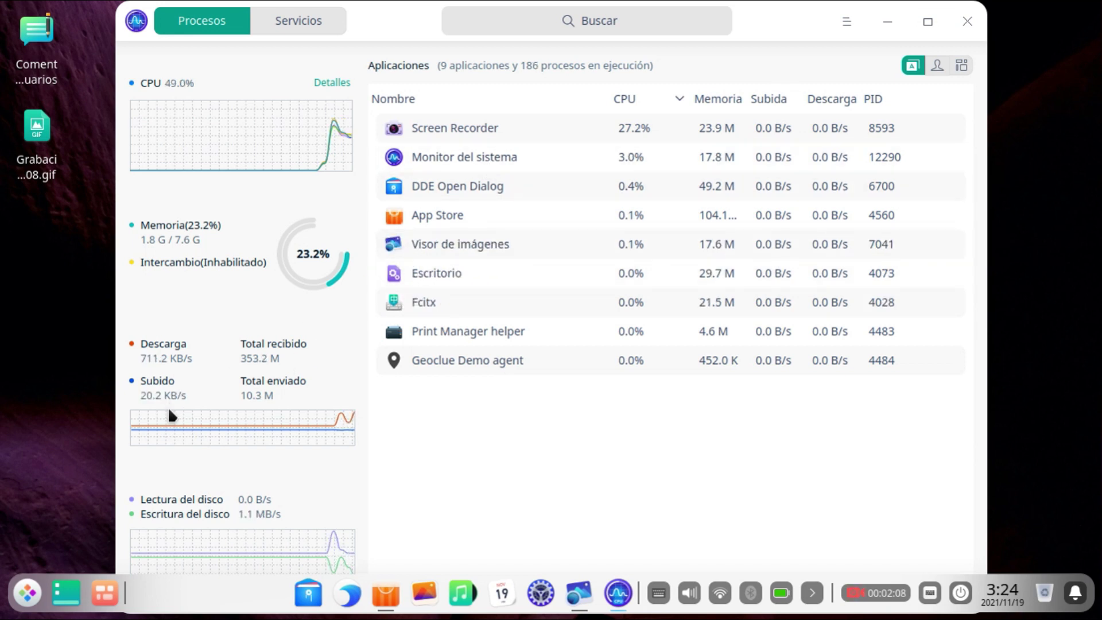
{"action": "left_click", "coordinate": [680, 97]}
{"action": "left_click", "coordinate": [680, 98]}
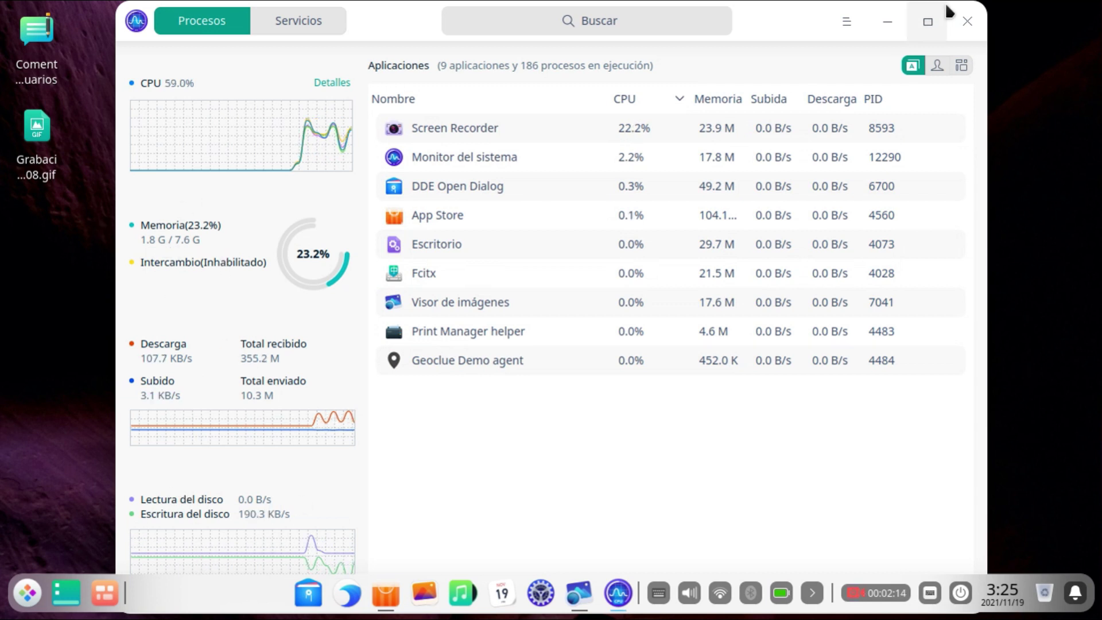
{"action": "left_click", "coordinate": [967, 22]}
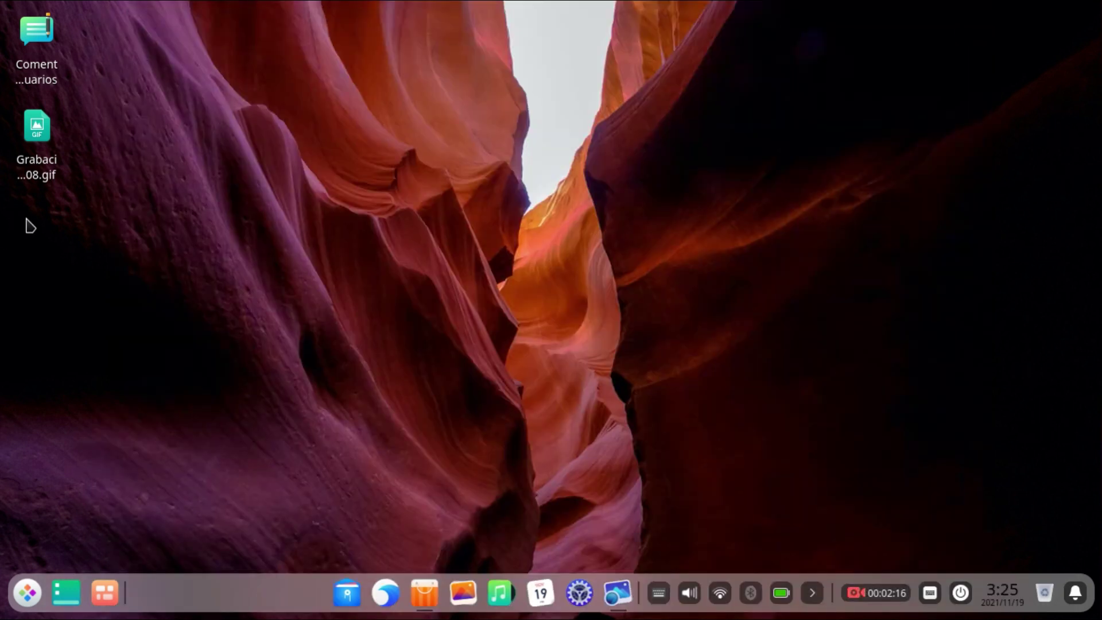
- Open the photo album, Music and Calendar applications
{"action": "left_click", "coordinate": [476, 593]}
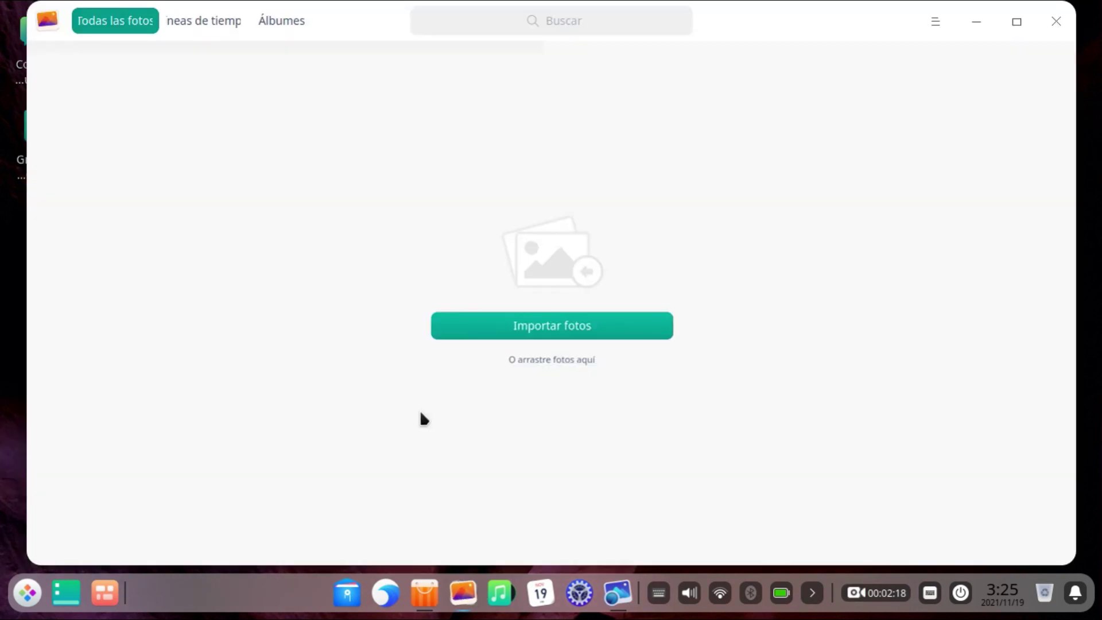
{"action": "left_click", "coordinate": [498, 600]}
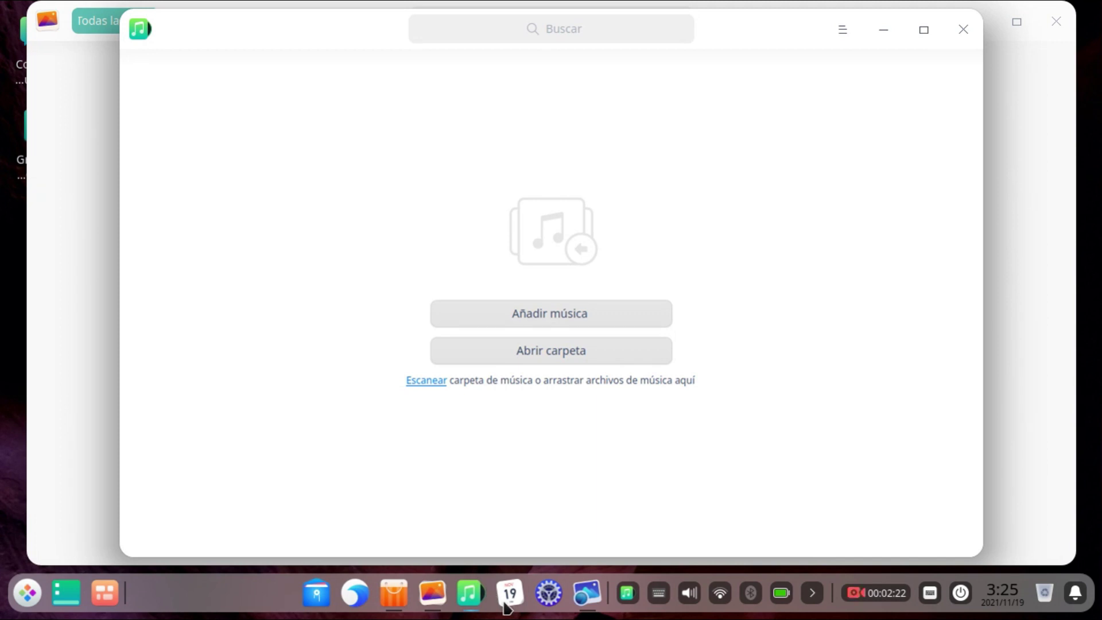
{"action": "left_click", "coordinate": [511, 600]}
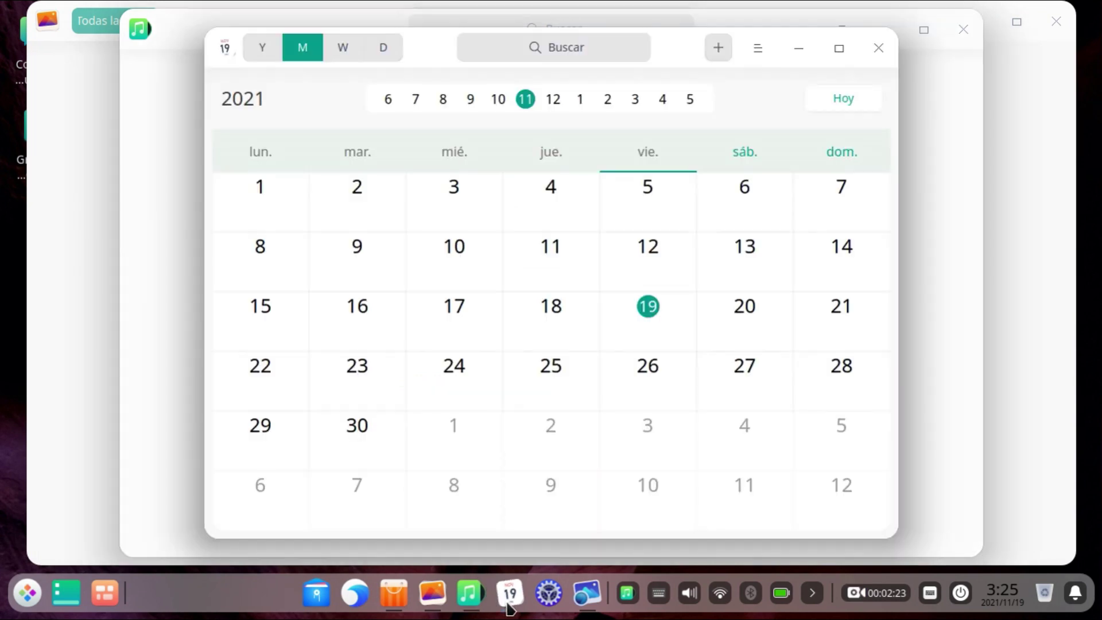
- Hide all open windows to show the desktop, and collapse and re-expand the system tray icons
{"action": "left_click", "coordinate": [114, 604]}
{"action": "left_click", "coordinate": [115, 606]}
{"action": "left_click", "coordinate": [59, 590]}
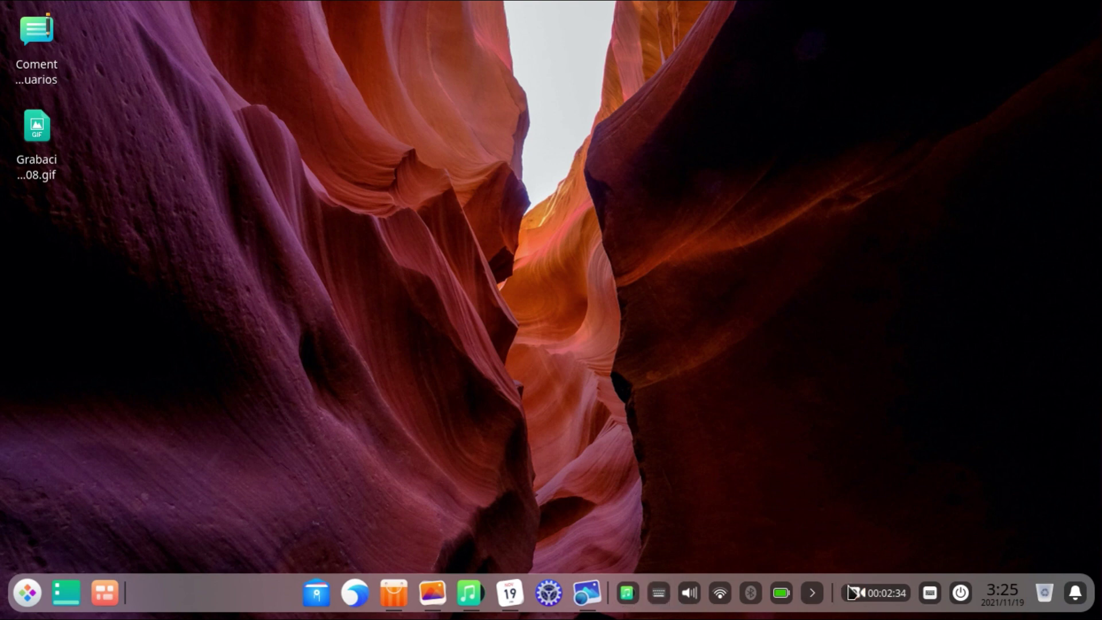
{"action": "left_click", "coordinate": [814, 594]}
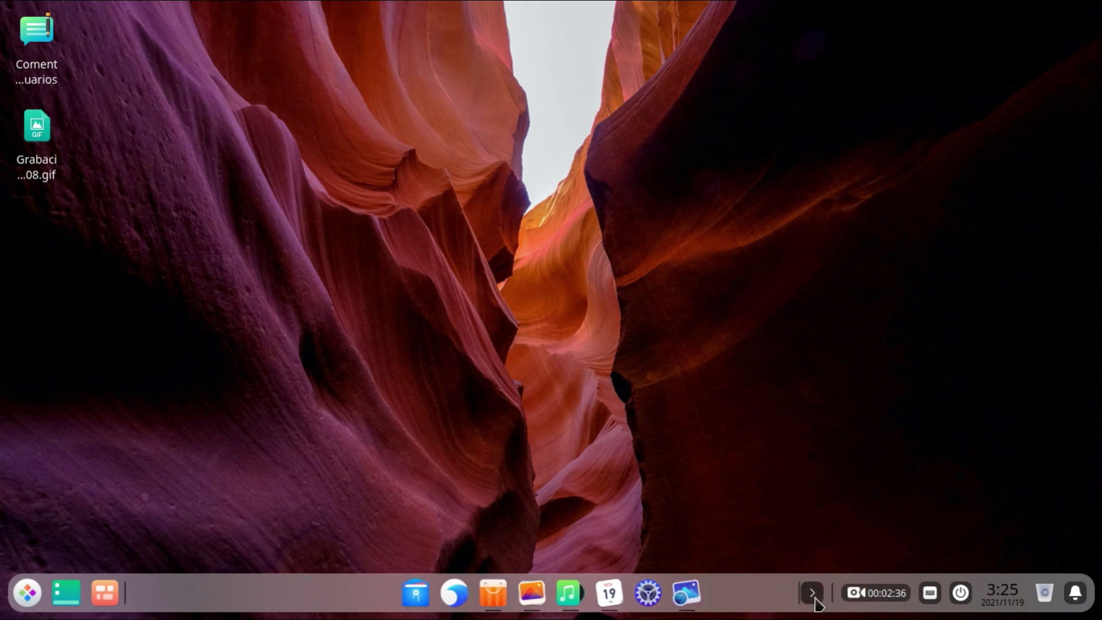
{"action": "left_click", "coordinate": [814, 595]}
- Open the Control Center and maximize its window
{"action": "left_click", "coordinate": [11, 602]}
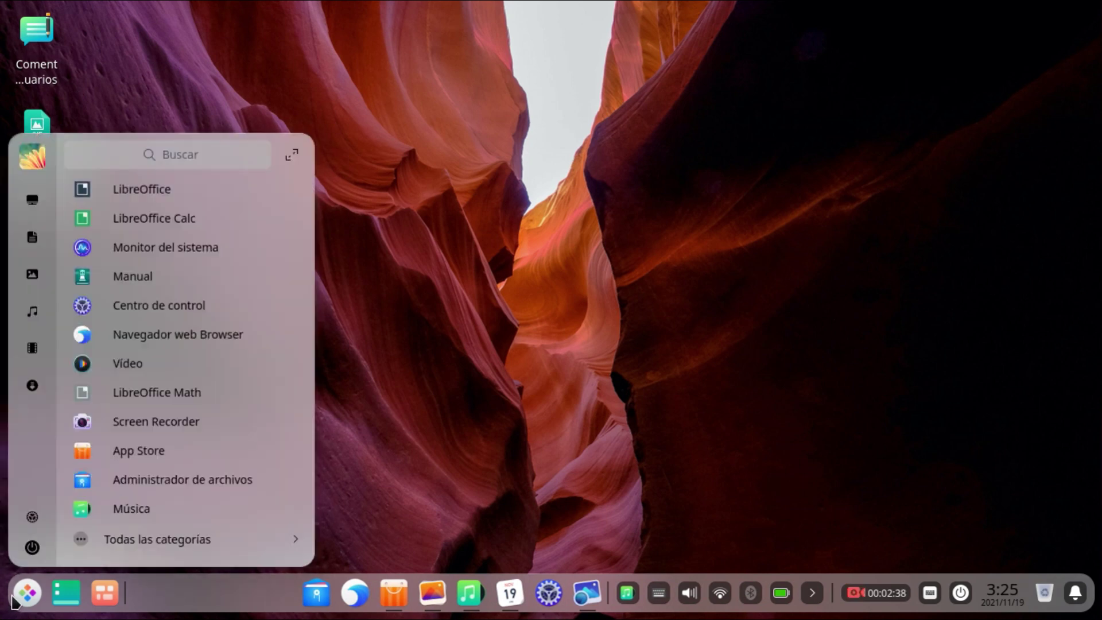
{"action": "left_click", "coordinate": [32, 523]}
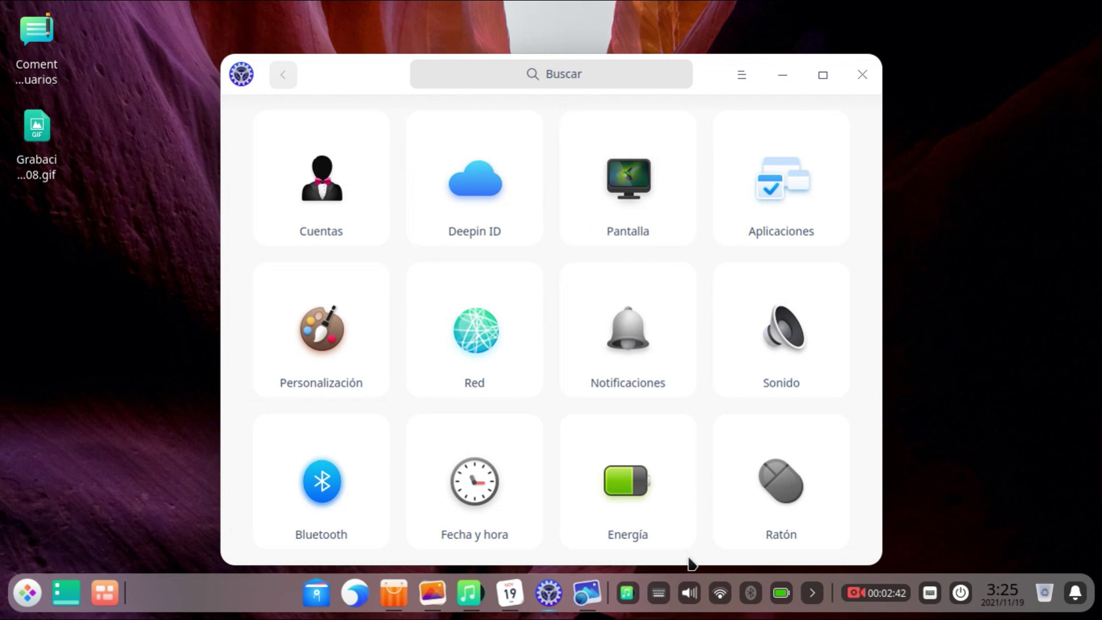
{"action": "left_click", "coordinate": [823, 75]}
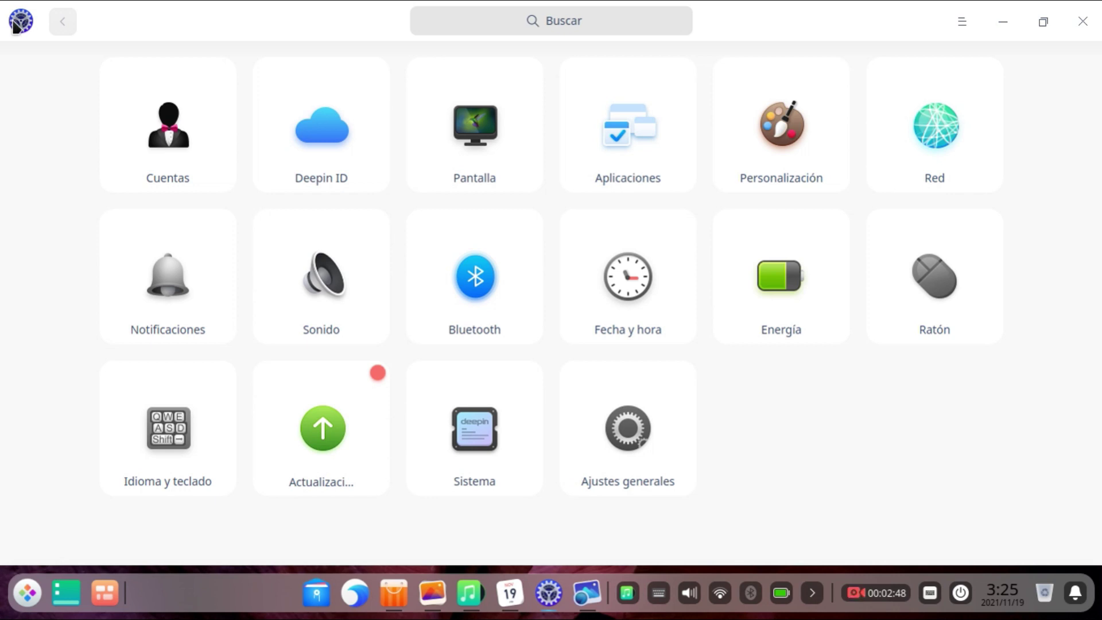
- Review the account options in Cuentas, and the brightness, colour temperature, scaling, resolution and rotation options in Pantalla
{"action": "left_click", "coordinate": [166, 125]}
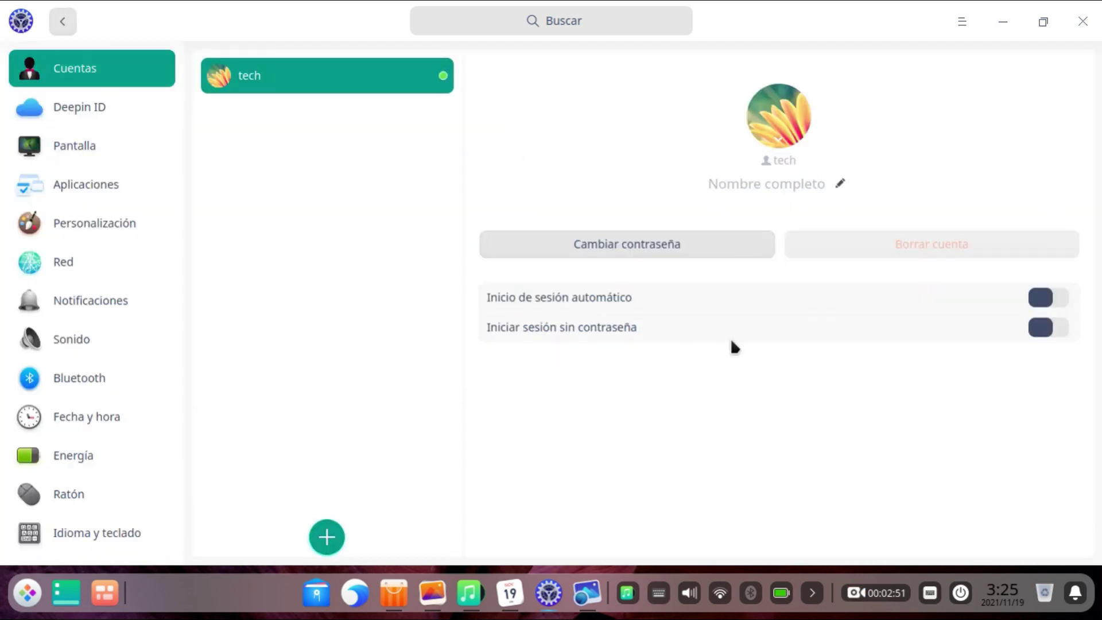
{"action": "left_click", "coordinate": [94, 113]}
{"action": "left_click", "coordinate": [127, 135]}
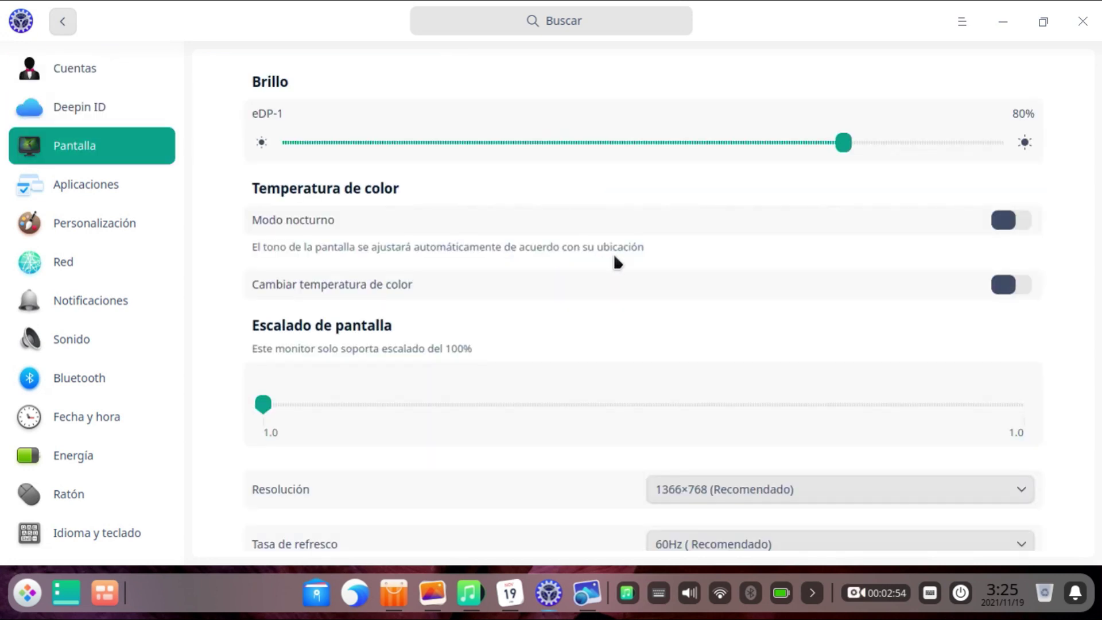
{"action": "scroll", "coordinate": [620, 261], "scroll_direction": "down", "scroll_amount": 2}
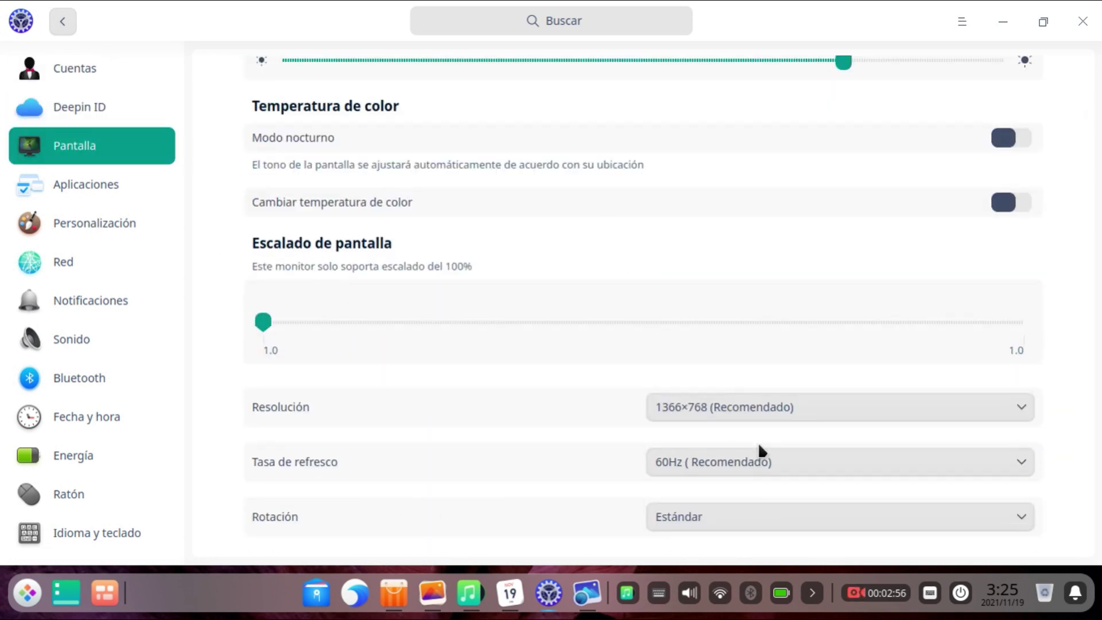
- View the default applications in Aplicaciones for the Correo and Texto categories
{"action": "left_click", "coordinate": [64, 196]}
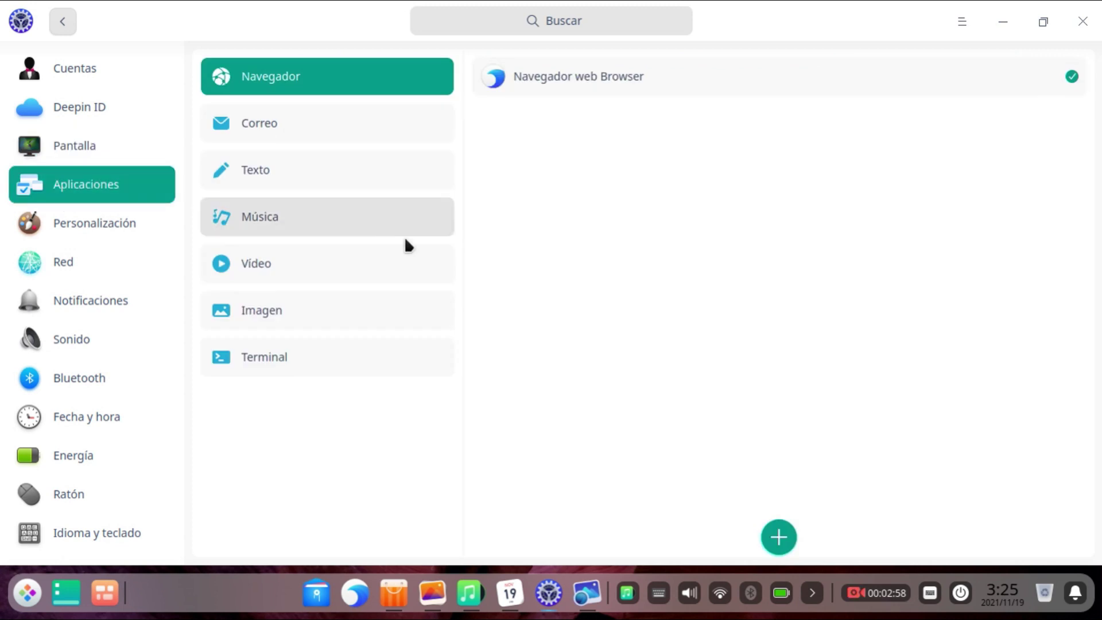
{"action": "left_click", "coordinate": [272, 129]}
{"action": "left_click", "coordinate": [283, 161]}
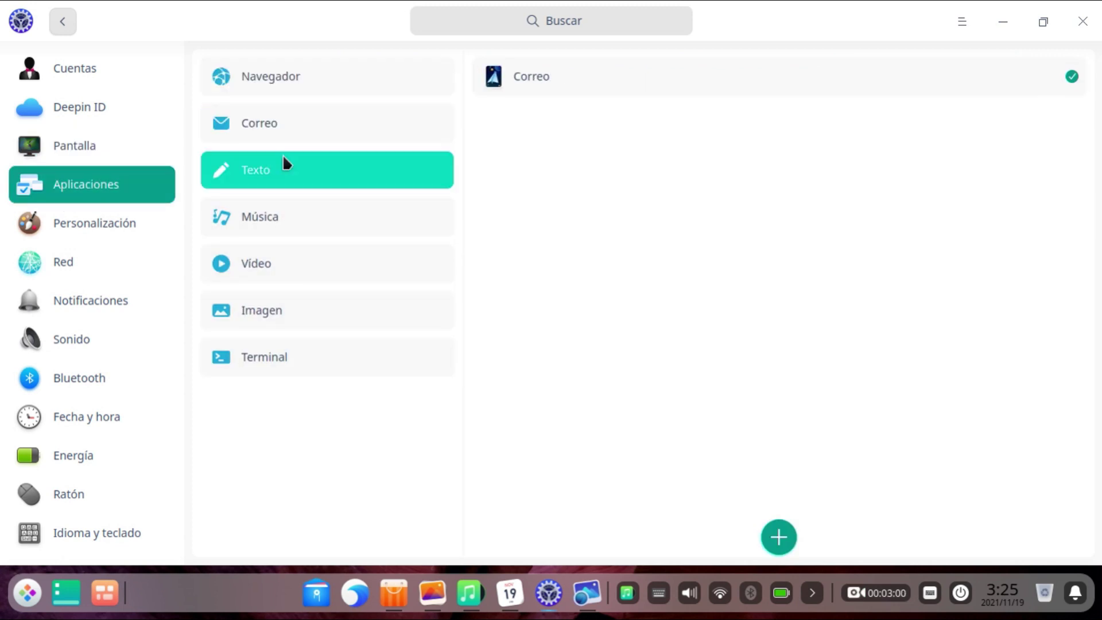
- View the default applications for the Música, Vídeo, Imagen and Terminal categories
{"action": "left_click", "coordinate": [295, 223]}
{"action": "left_click", "coordinate": [294, 262]}
{"action": "left_click", "coordinate": [301, 329]}
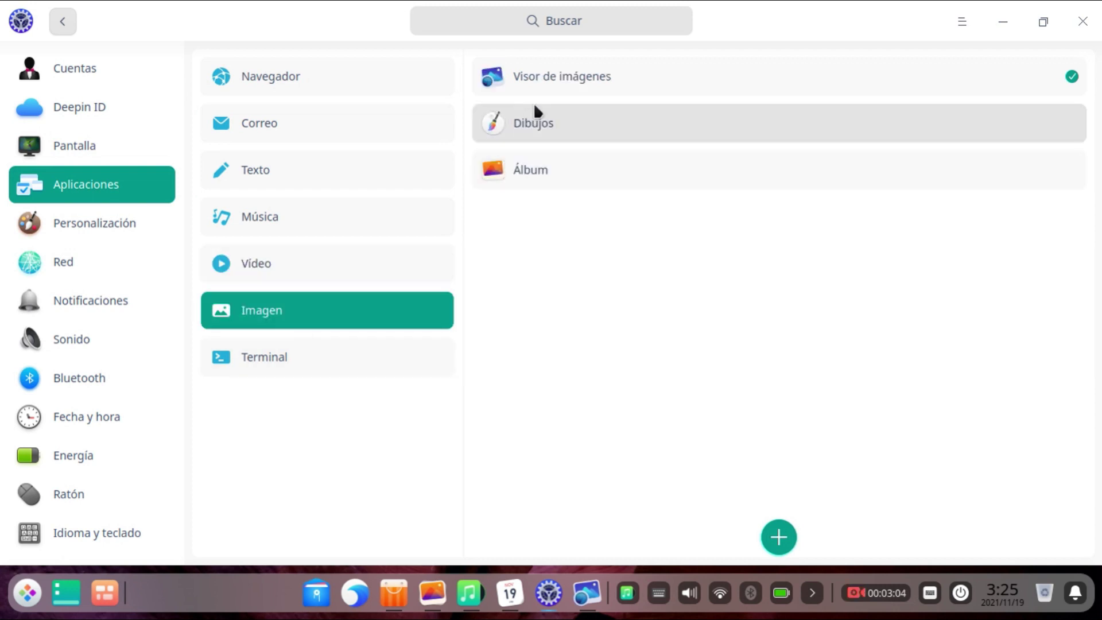
{"action": "left_click", "coordinate": [349, 351]}
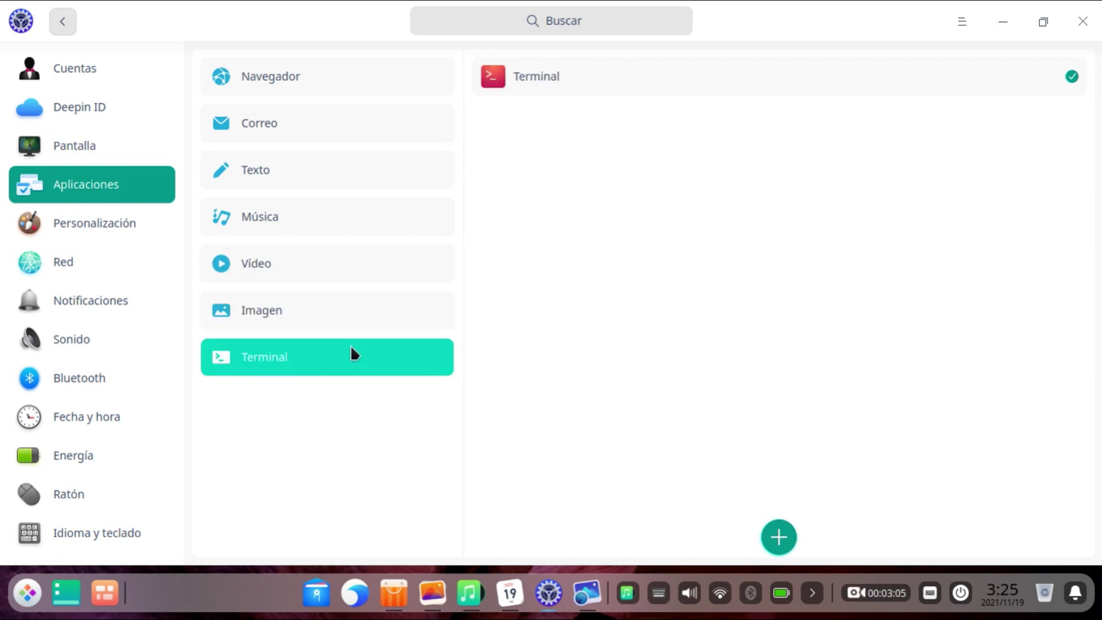
- Set the theme to Automático in Personalización and minimize the Control Center
{"action": "left_click", "coordinate": [63, 228]}
{"action": "left_click", "coordinate": [626, 119]}
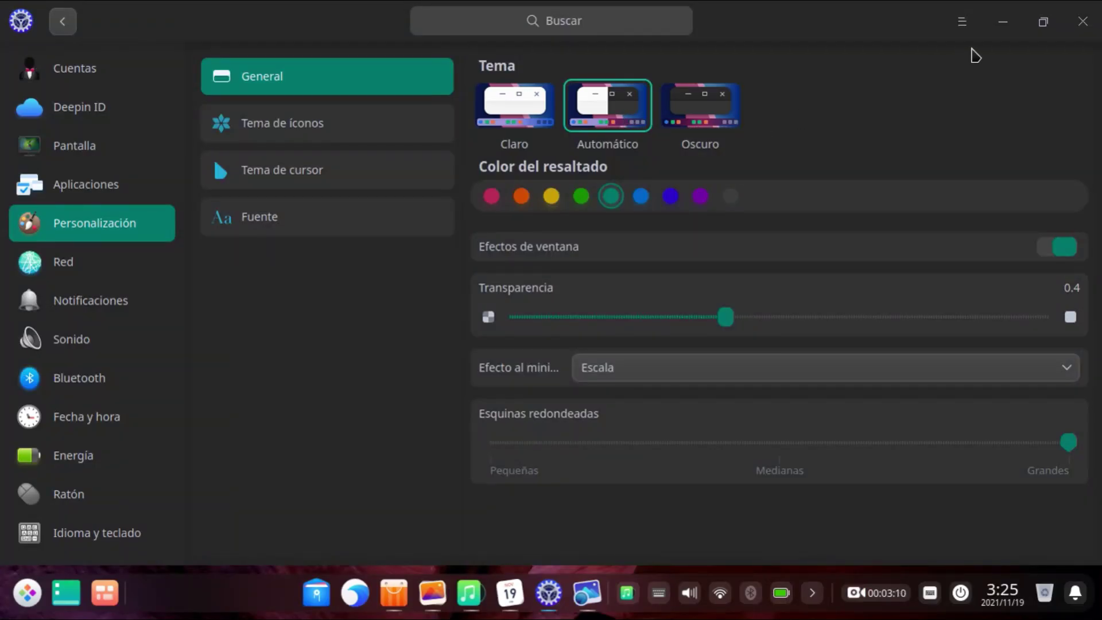
{"action": "left_click", "coordinate": [1001, 26]}
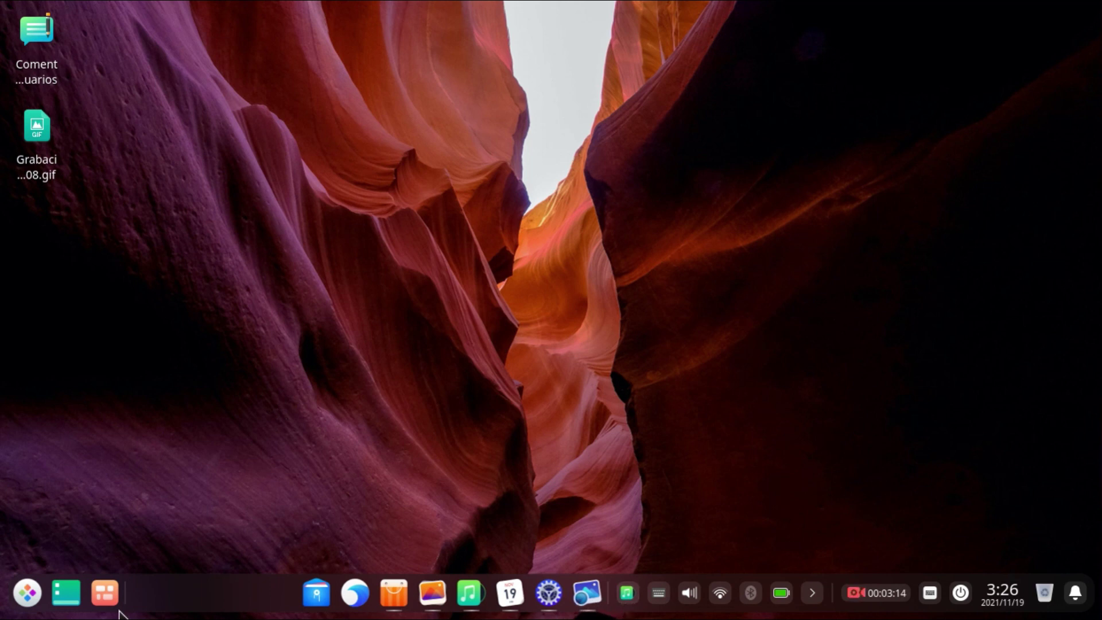
- View the open windows in the multitasking overview and bring the Control Center back to the front
{"action": "left_click", "coordinate": [101, 585]}
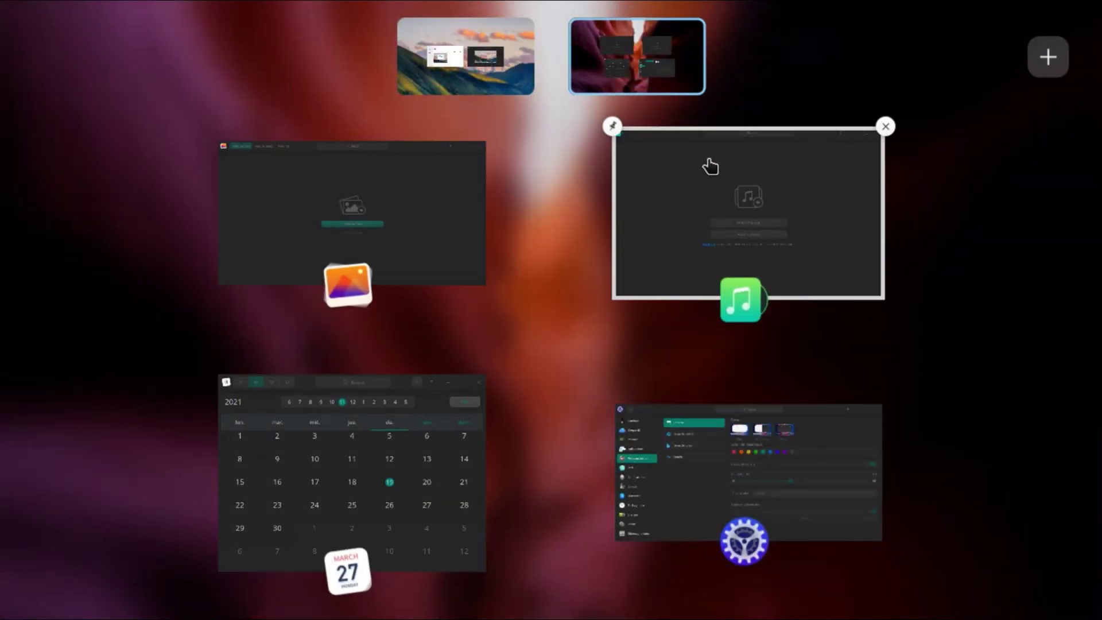
{"action": "left_click", "coordinate": [695, 541]}
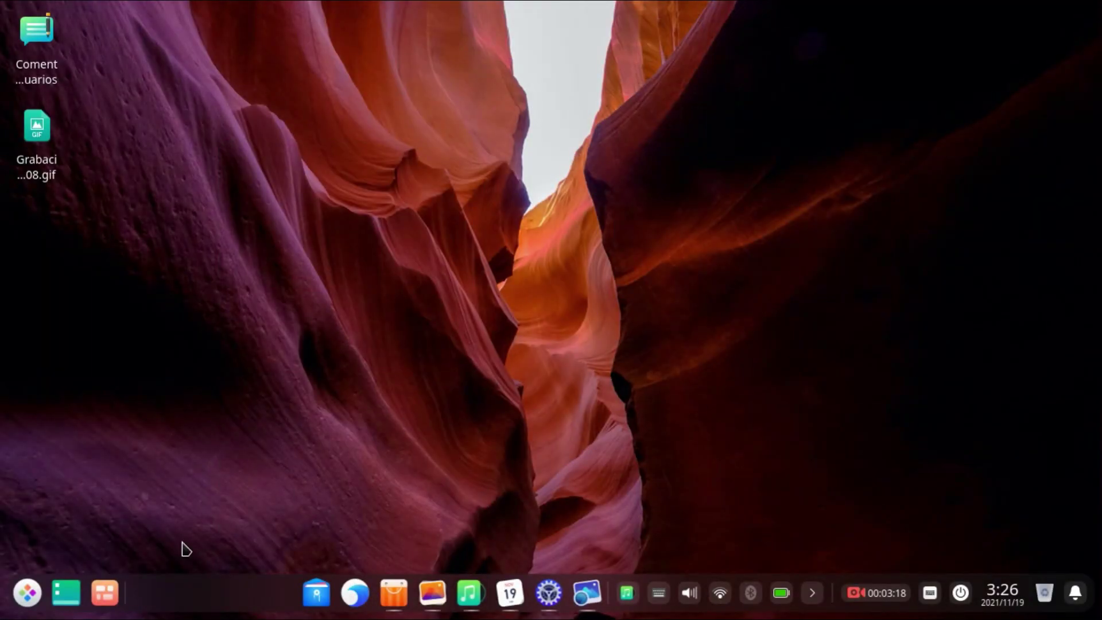
{"action": "left_click", "coordinate": [99, 592]}
{"action": "left_click", "coordinate": [784, 432]}
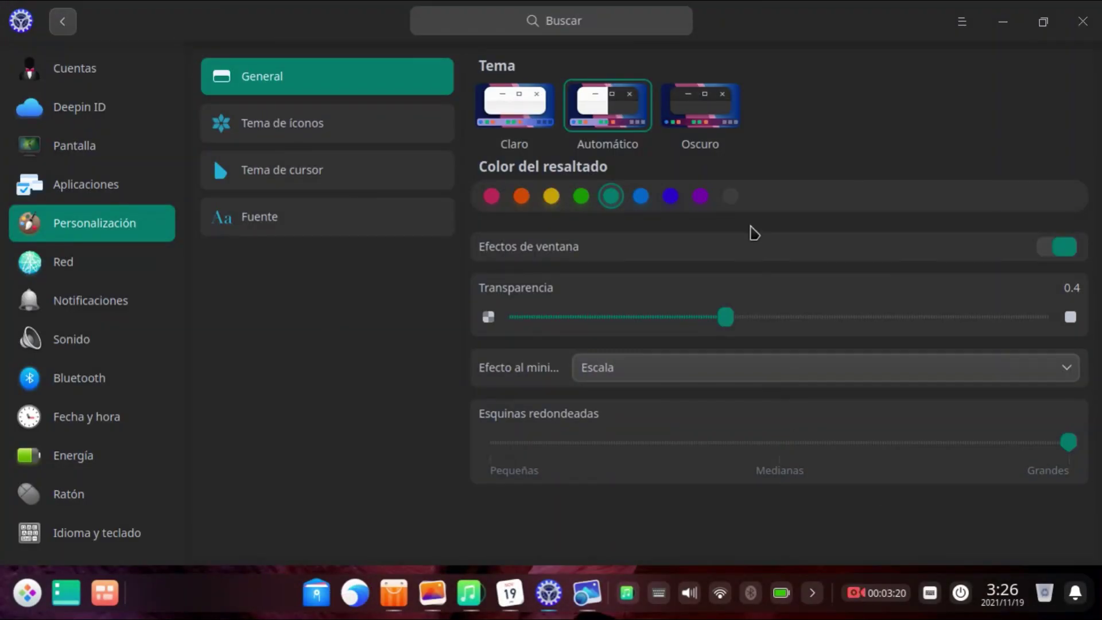
- Preview the Oscuro theme and every highlight colour, finishing with dark grey as the highlight and Claro as the theme
{"action": "left_click", "coordinate": [712, 105]}
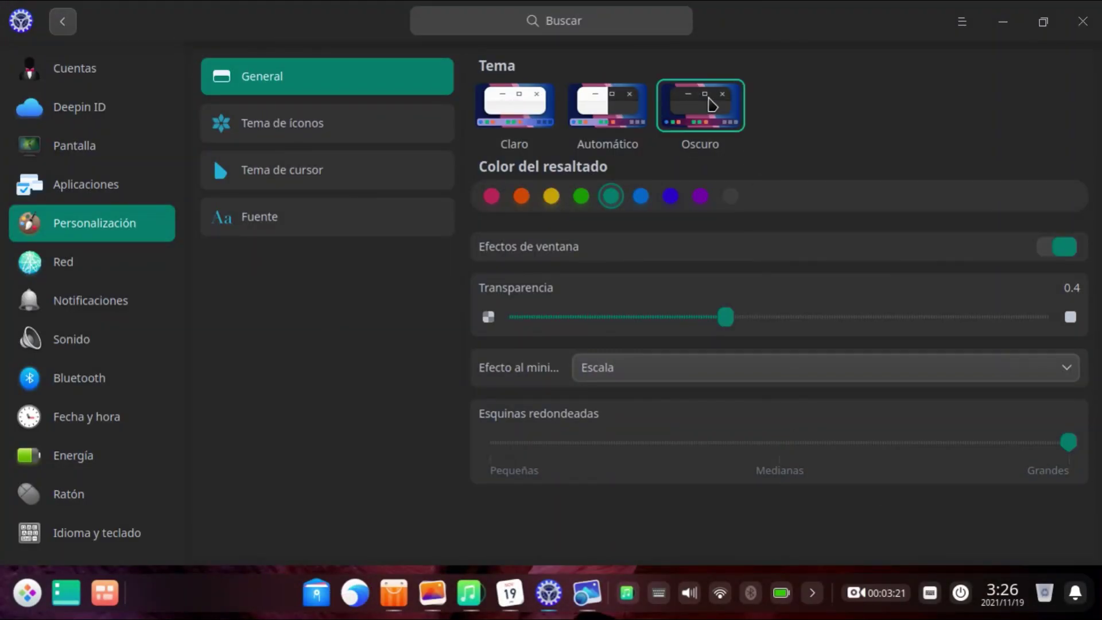
{"action": "left_click", "coordinate": [700, 197]}
{"action": "left_click", "coordinate": [492, 196]}
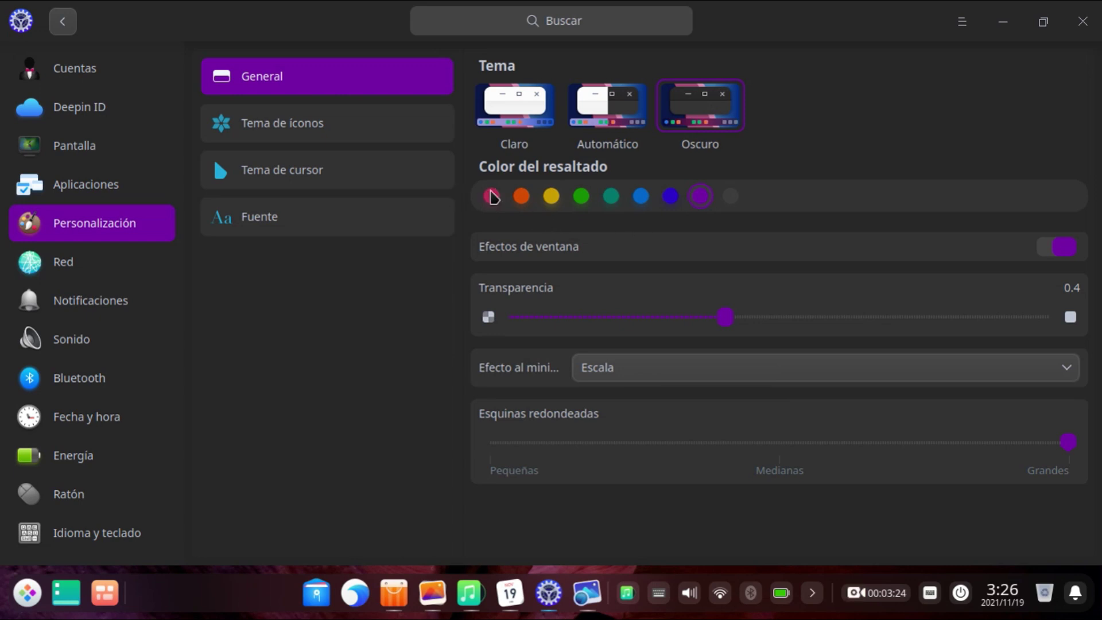
{"action": "left_click", "coordinate": [520, 199]}
{"action": "left_click", "coordinate": [551, 197]}
{"action": "left_click", "coordinate": [581, 197]}
{"action": "left_click", "coordinate": [611, 197]}
{"action": "left_click", "coordinate": [642, 197]}
{"action": "left_click", "coordinate": [671, 196]}
{"action": "left_click", "coordinate": [701, 197]}
{"action": "left_click", "coordinate": [730, 197]}
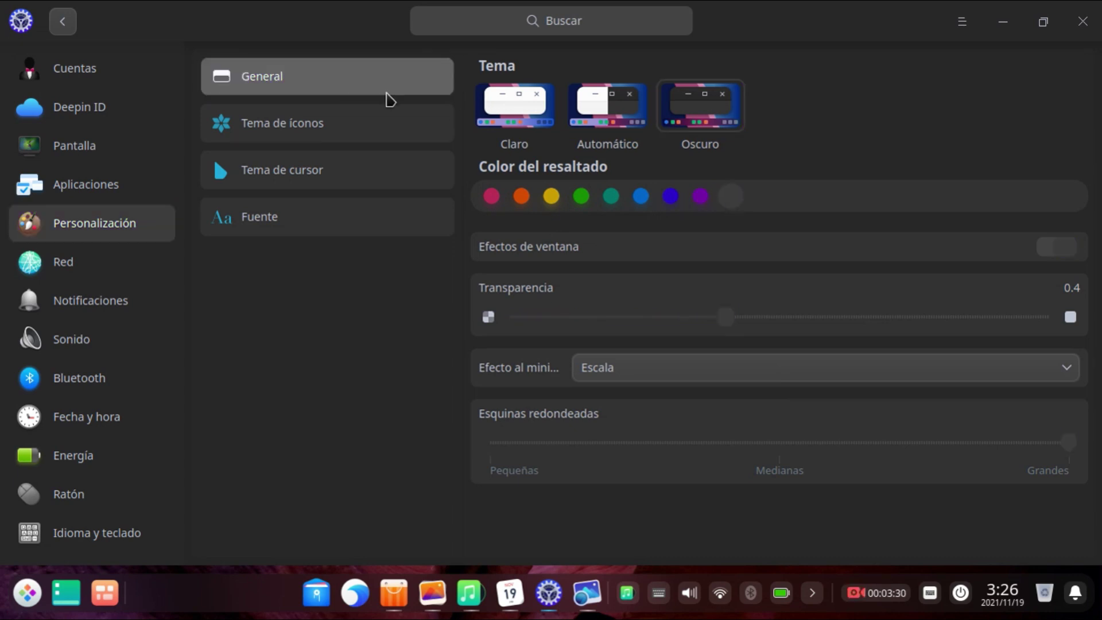
{"action": "left_click", "coordinate": [520, 106]}
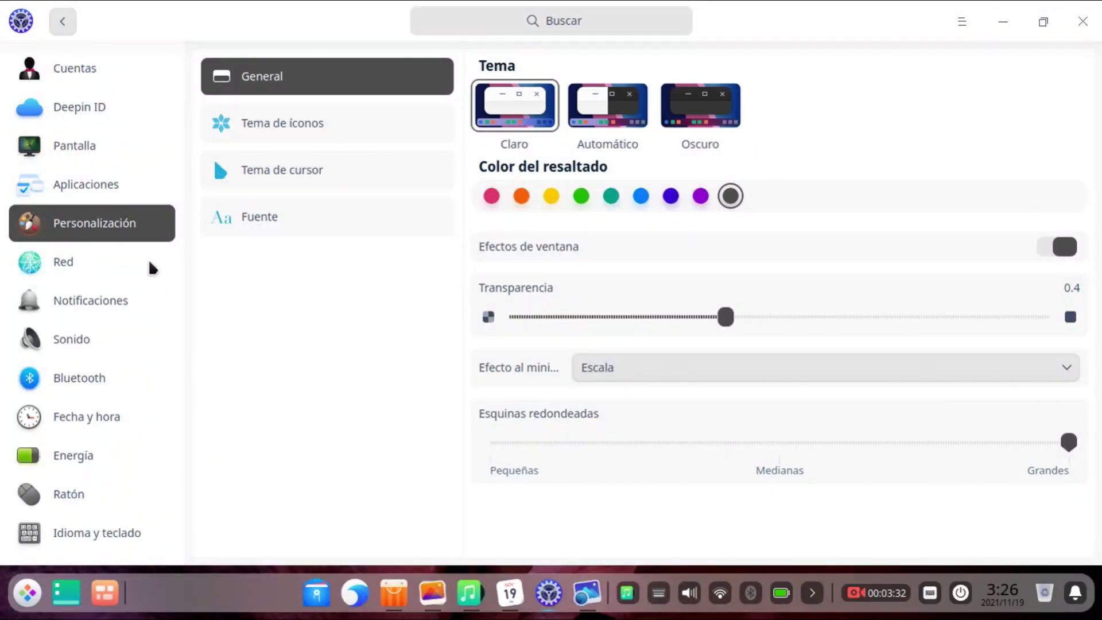
- Review the DSL, VPN, system proxy and wireless network options in Red
{"action": "left_click", "coordinate": [99, 267]}
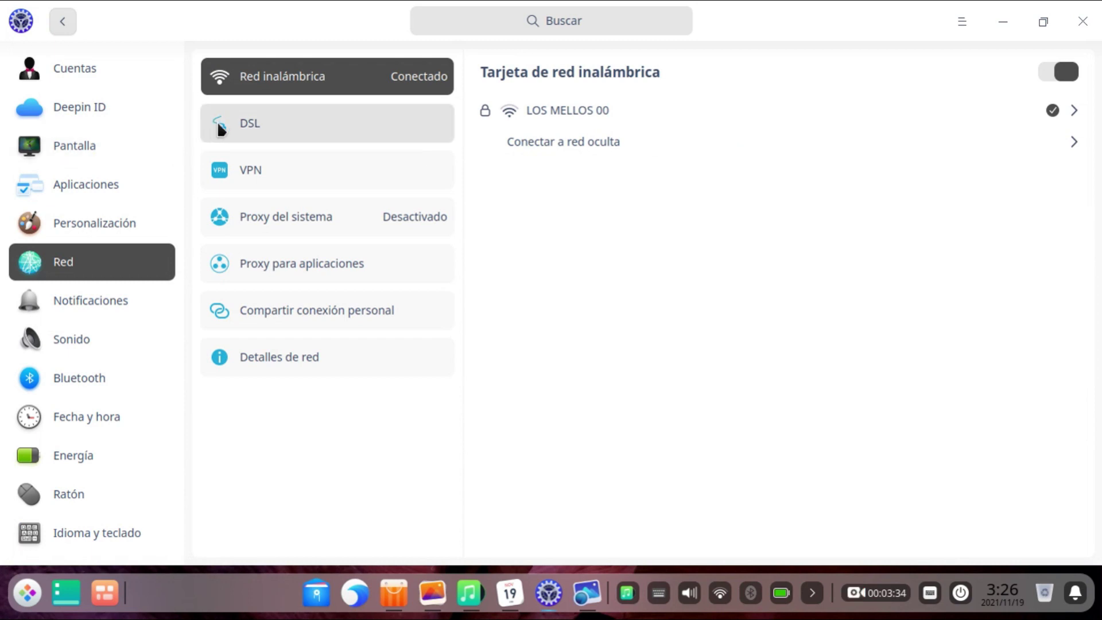
{"action": "left_click", "coordinate": [255, 130]}
{"action": "left_click", "coordinate": [266, 168]}
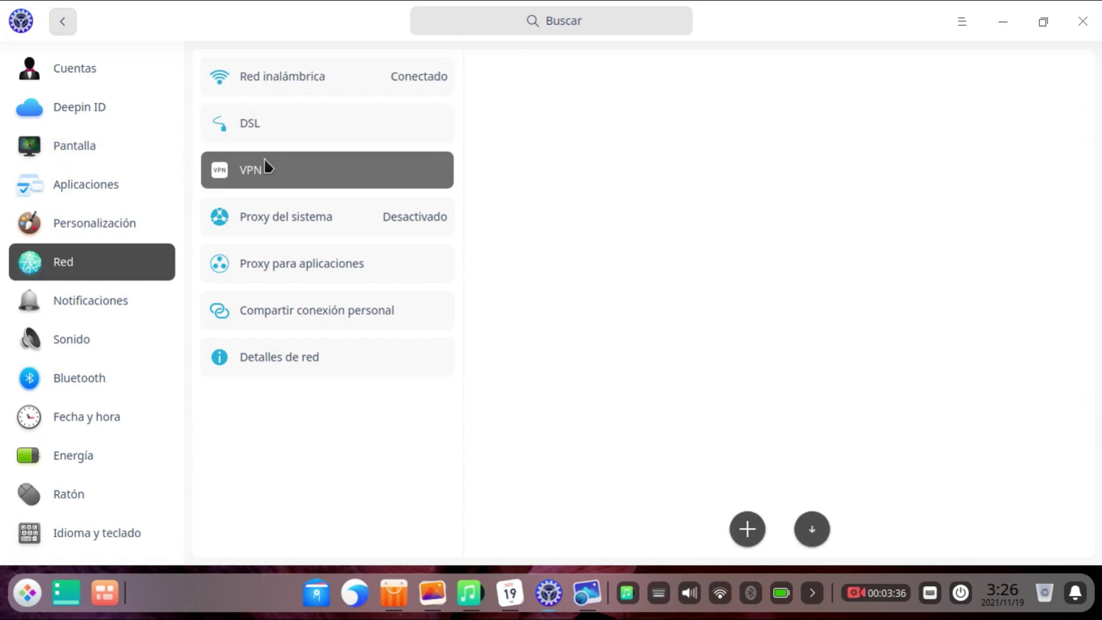
{"action": "left_click", "coordinate": [265, 219]}
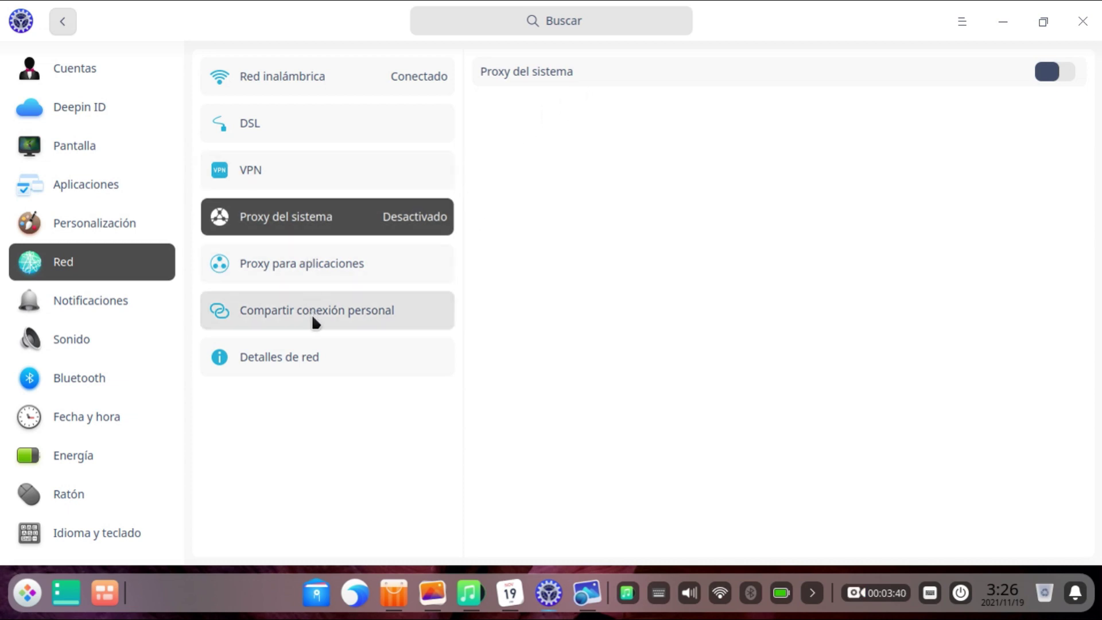
{"action": "left_click", "coordinate": [290, 77]}
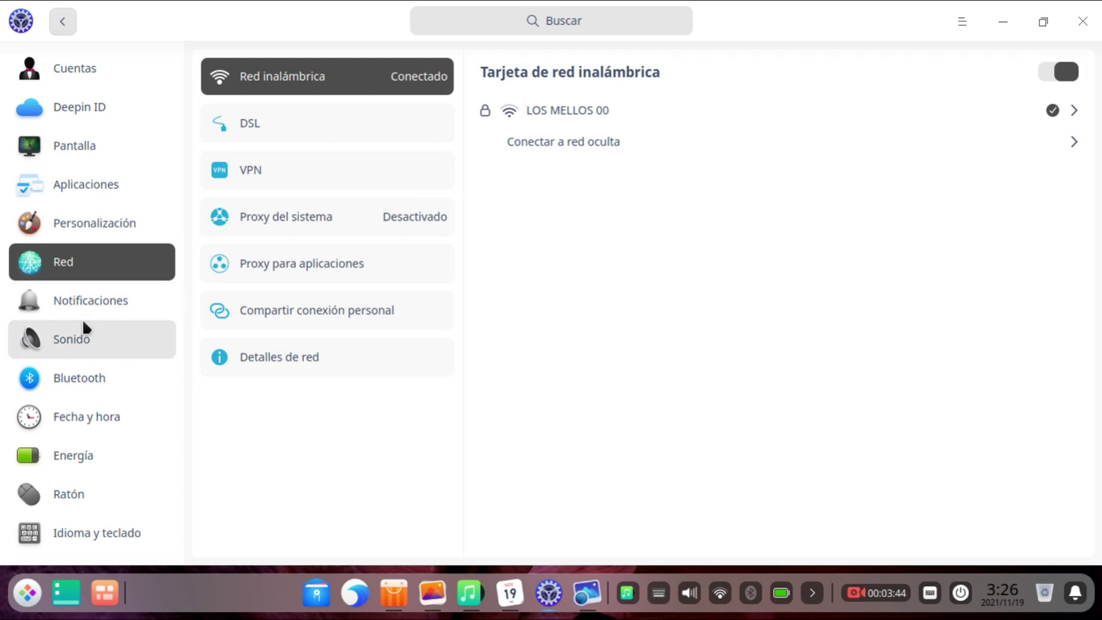
- Look through the application list in Notificaciones and view the output options in Sonido
{"action": "left_click", "coordinate": [135, 296]}
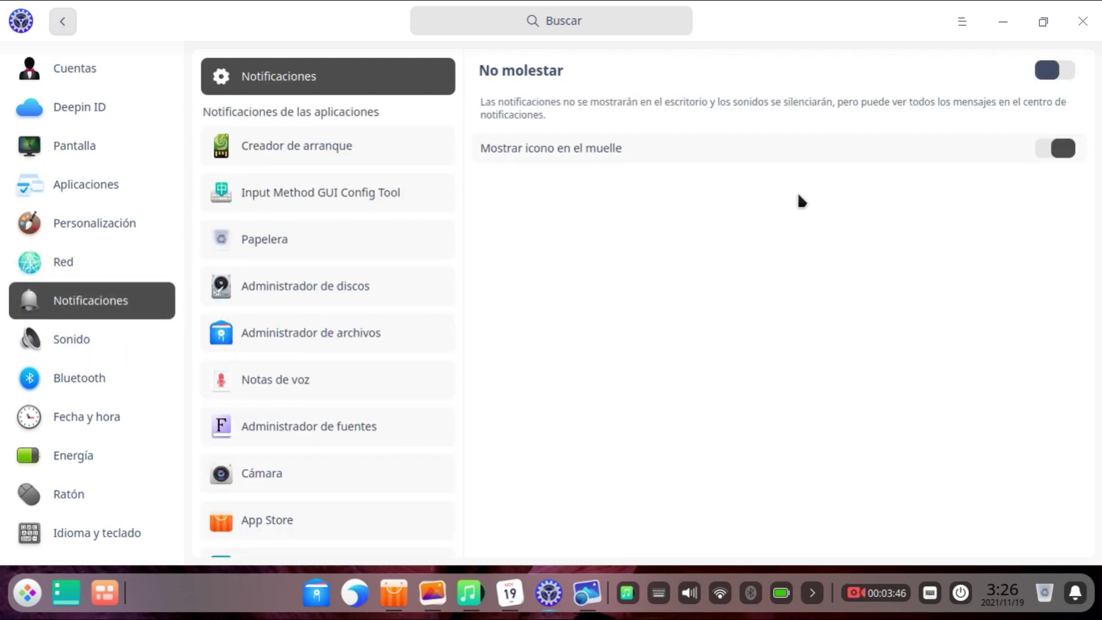
{"action": "scroll", "coordinate": [286, 401], "scroll_direction": "down", "scroll_amount": 5}
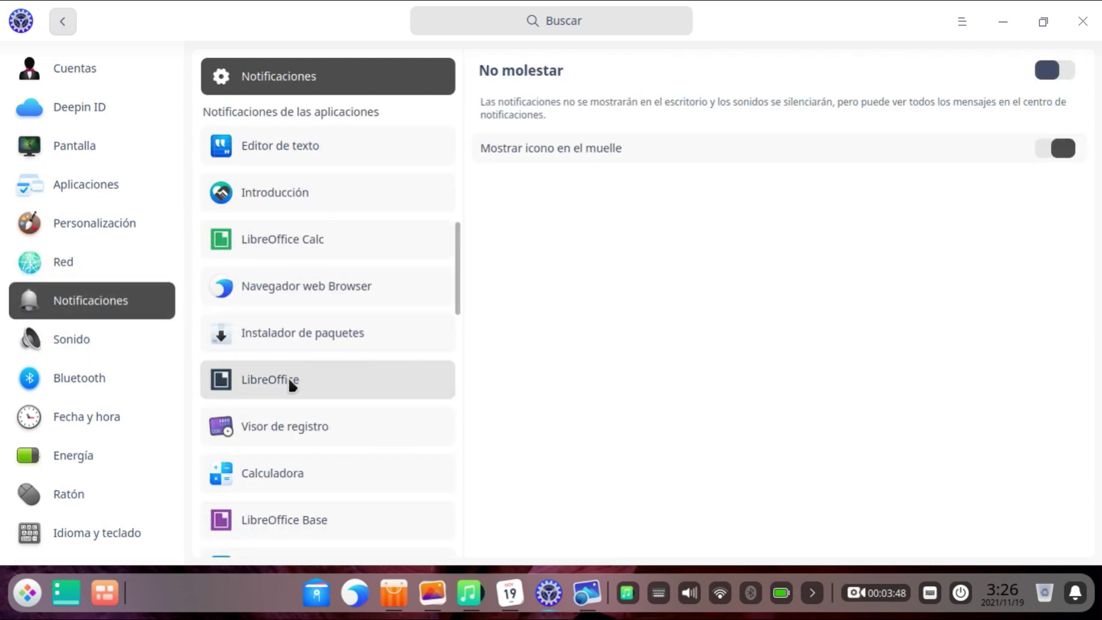
{"action": "scroll", "coordinate": [289, 377], "scroll_direction": "down", "scroll_amount": 3}
{"action": "left_click", "coordinate": [76, 355]}
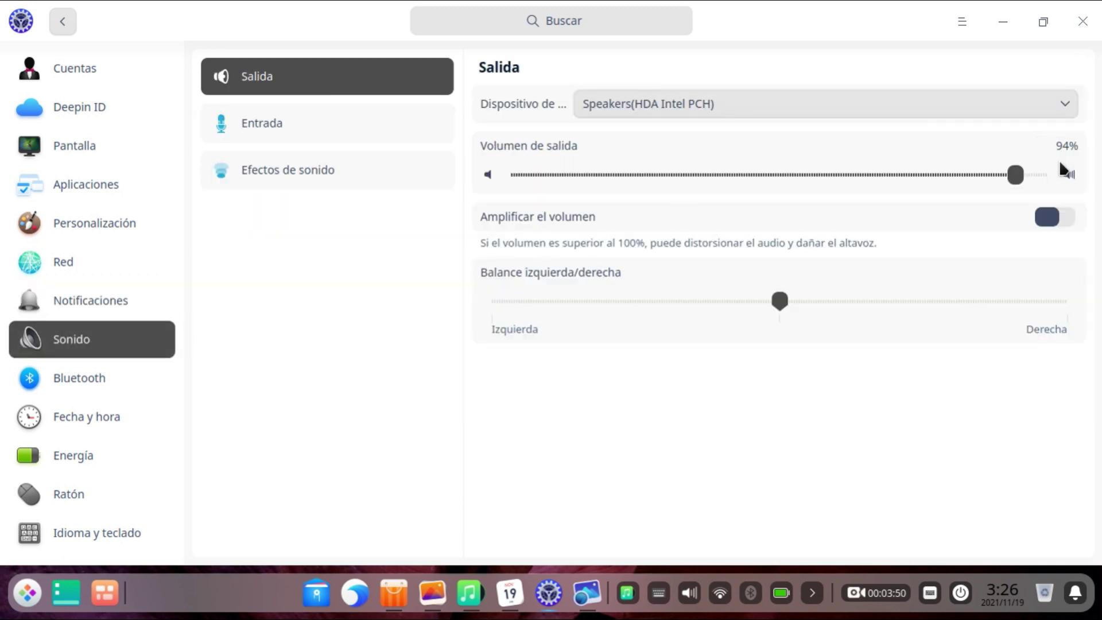
- Turn on Bluetooth for the computer
{"action": "left_click", "coordinate": [97, 389]}
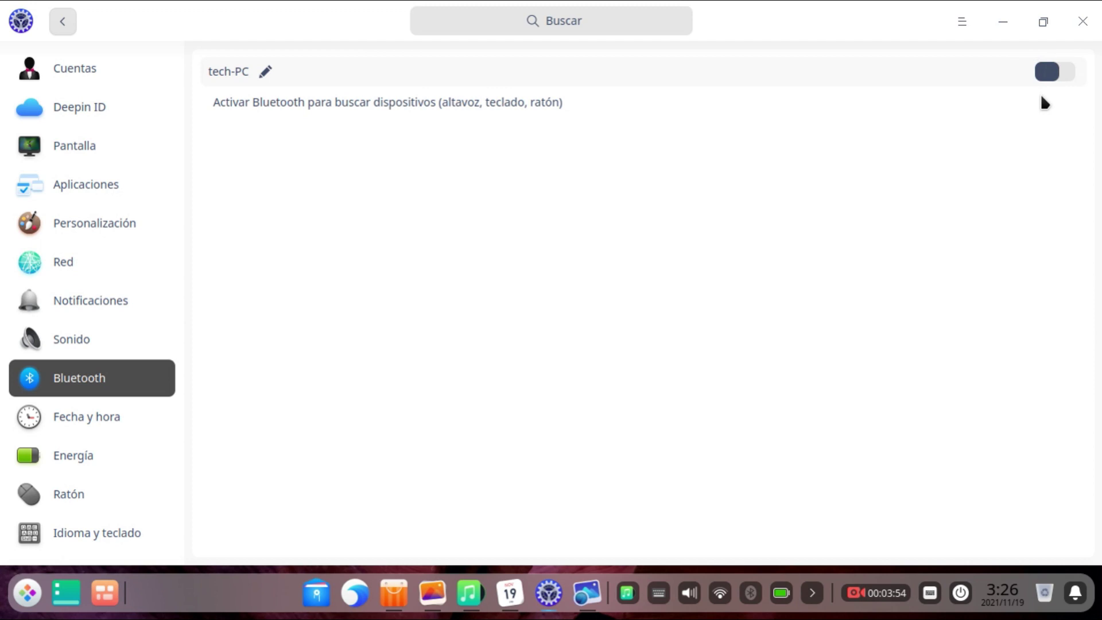
{"action": "left_click", "coordinate": [1042, 72]}
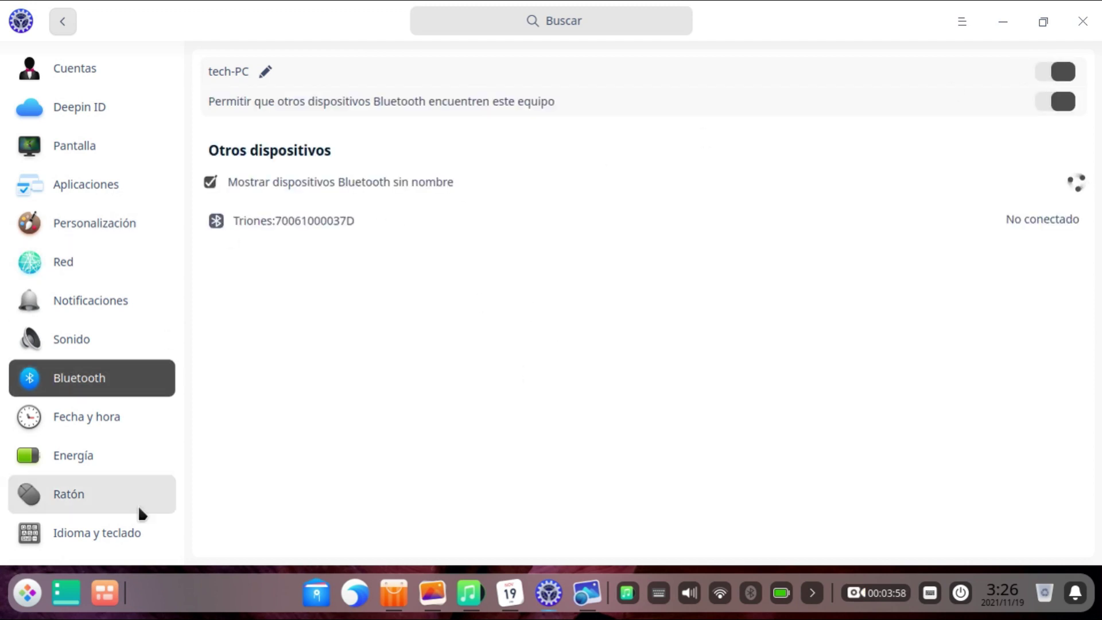
- Turn off the 24-hour format in Fecha y hora and view the time settings and date and time formats
{"action": "scroll", "coordinate": [108, 471], "scroll_direction": "down", "scroll_amount": 2}
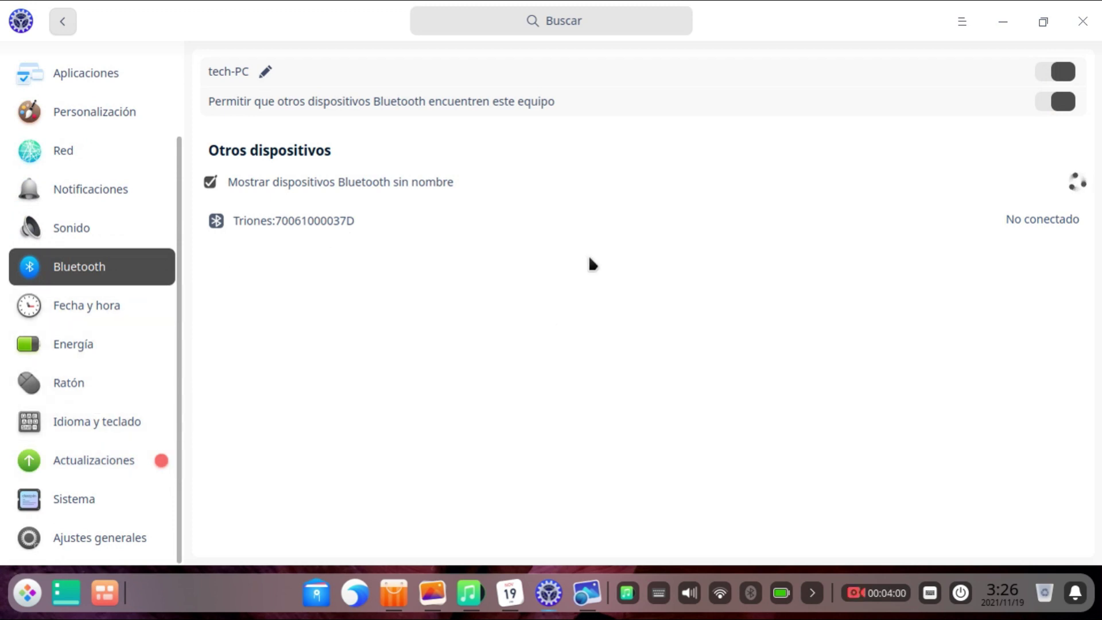
{"action": "left_click", "coordinate": [138, 304]}
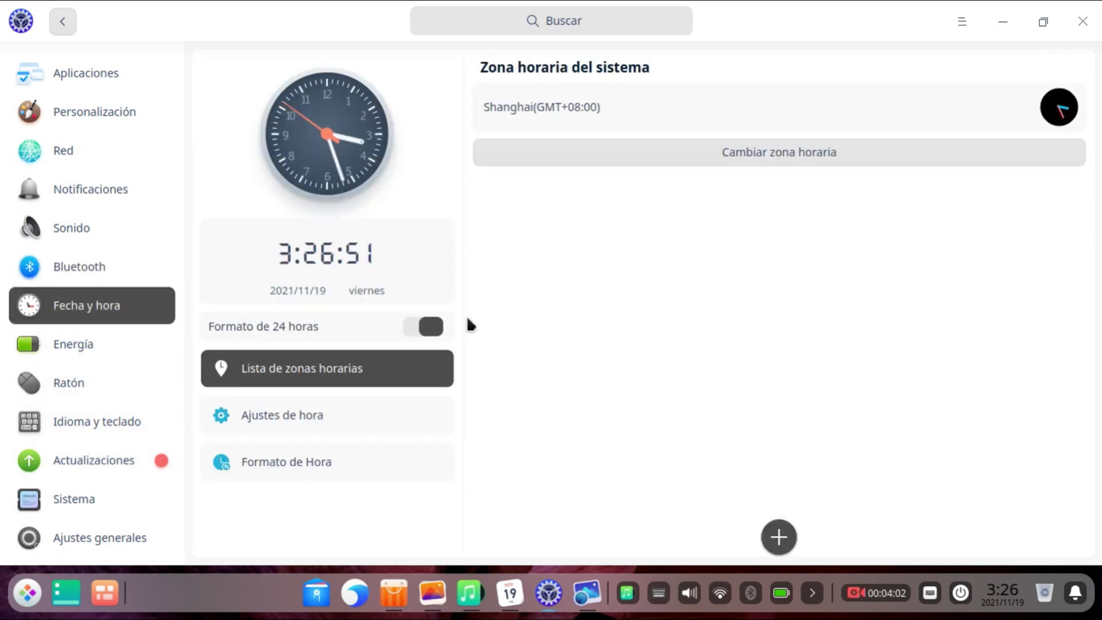
{"action": "left_click", "coordinate": [440, 326]}
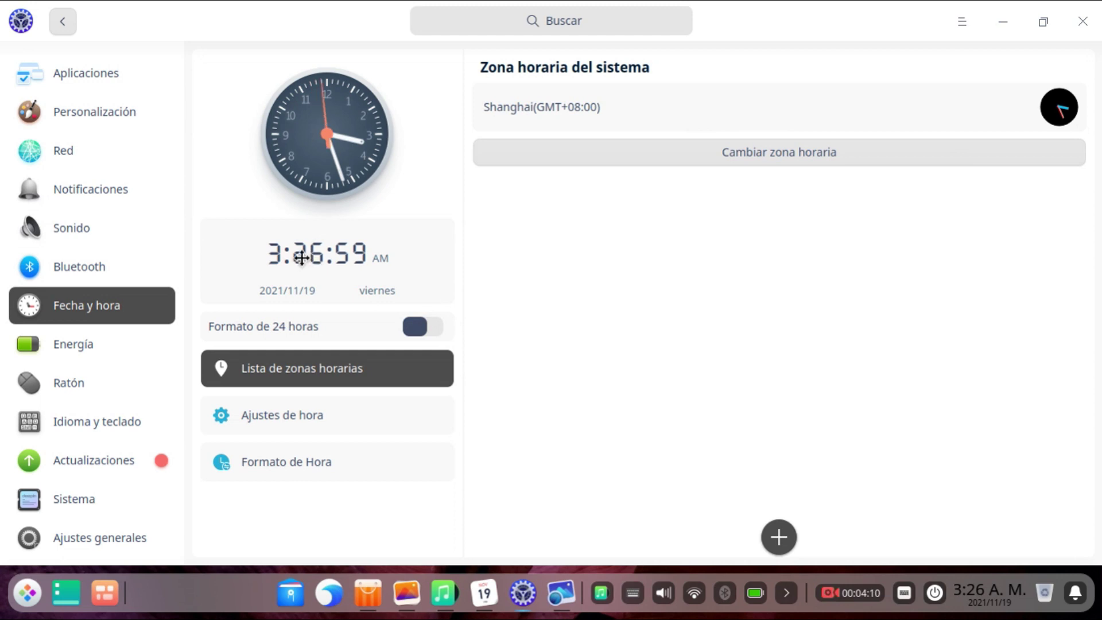
{"action": "left_click", "coordinate": [280, 429]}
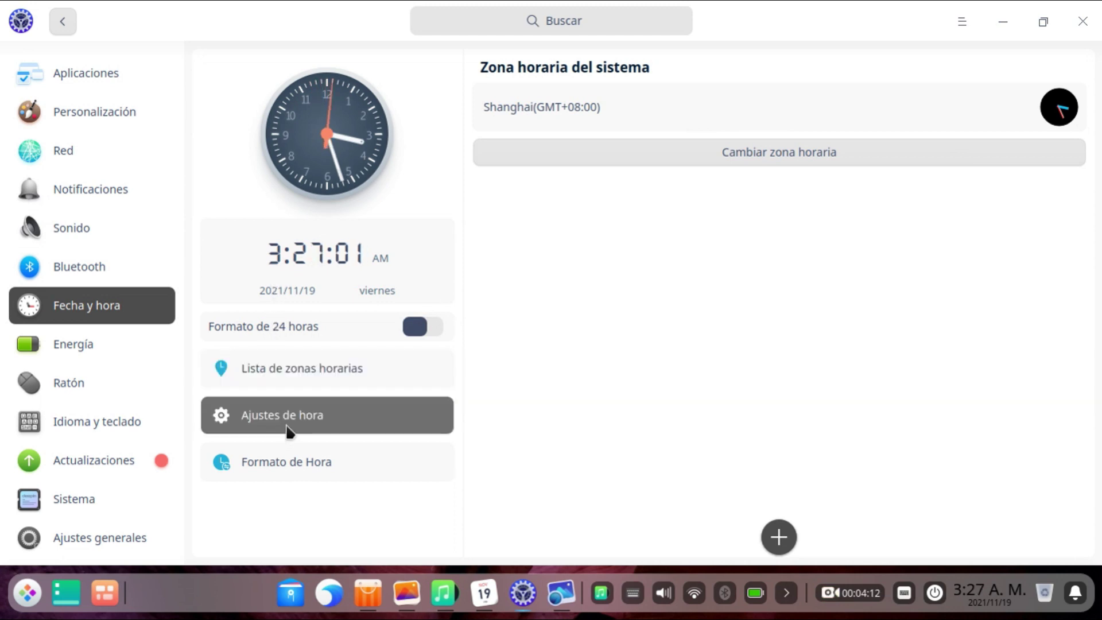
{"action": "left_click", "coordinate": [288, 460]}
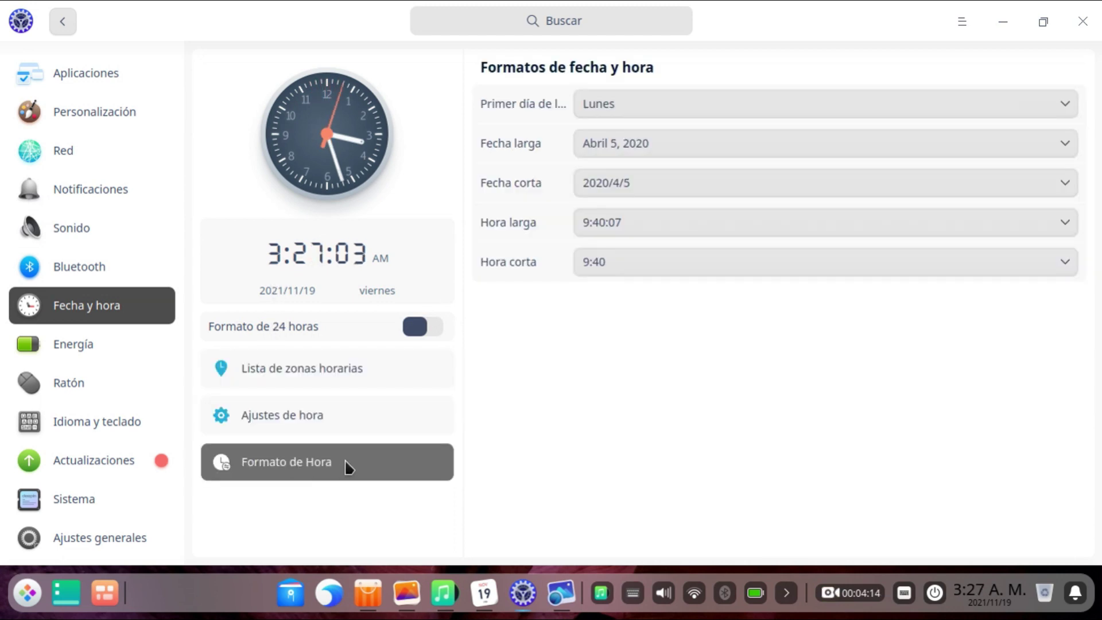
- Review the general, plugged-in and battery power options in Energía
{"action": "left_click", "coordinate": [52, 343]}
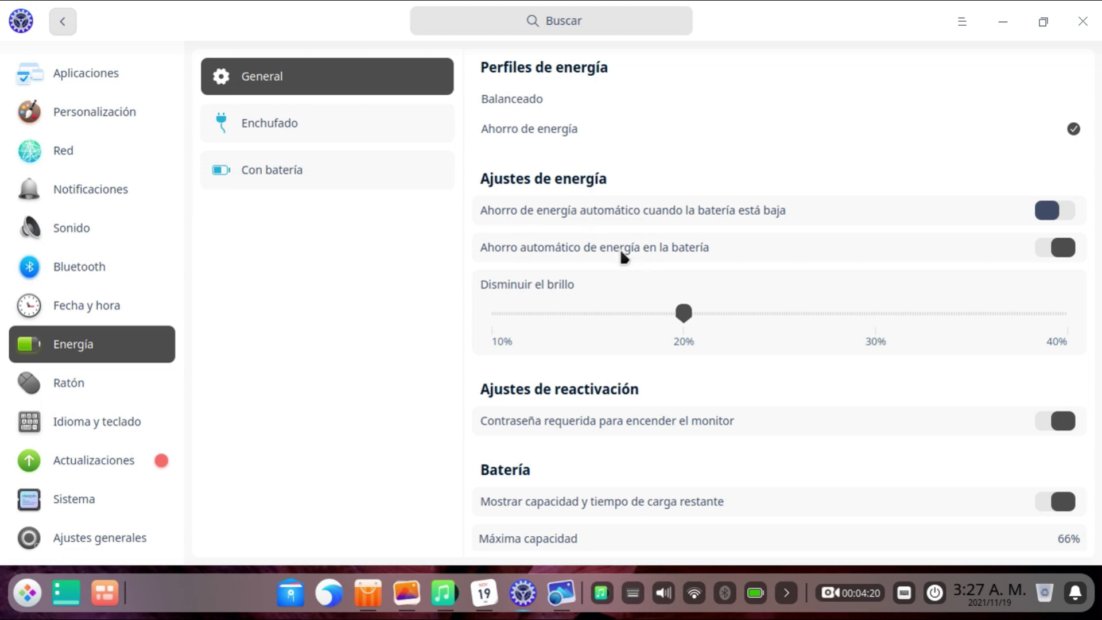
{"action": "scroll", "coordinate": [626, 261], "scroll_direction": "down", "scroll_amount": 1}
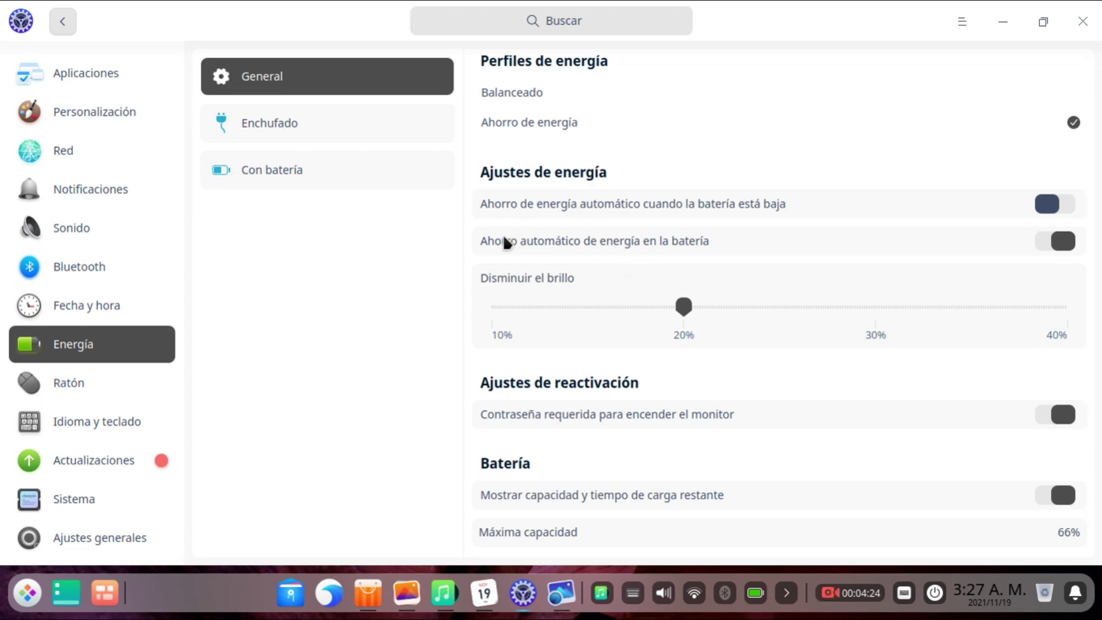
{"action": "left_click", "coordinate": [333, 131]}
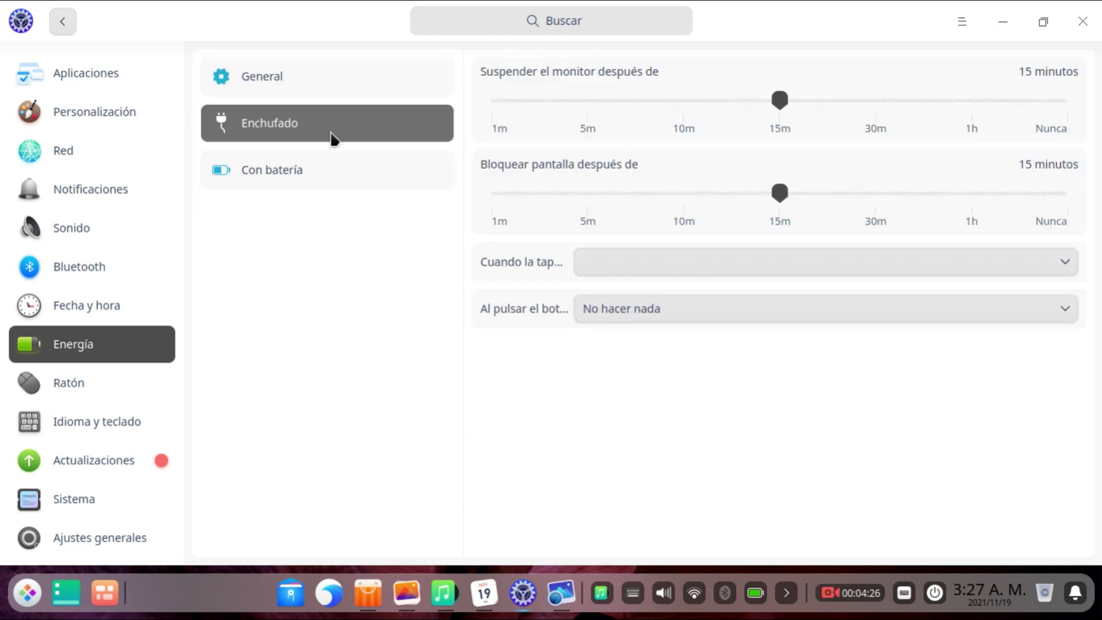
{"action": "left_click", "coordinate": [329, 178]}
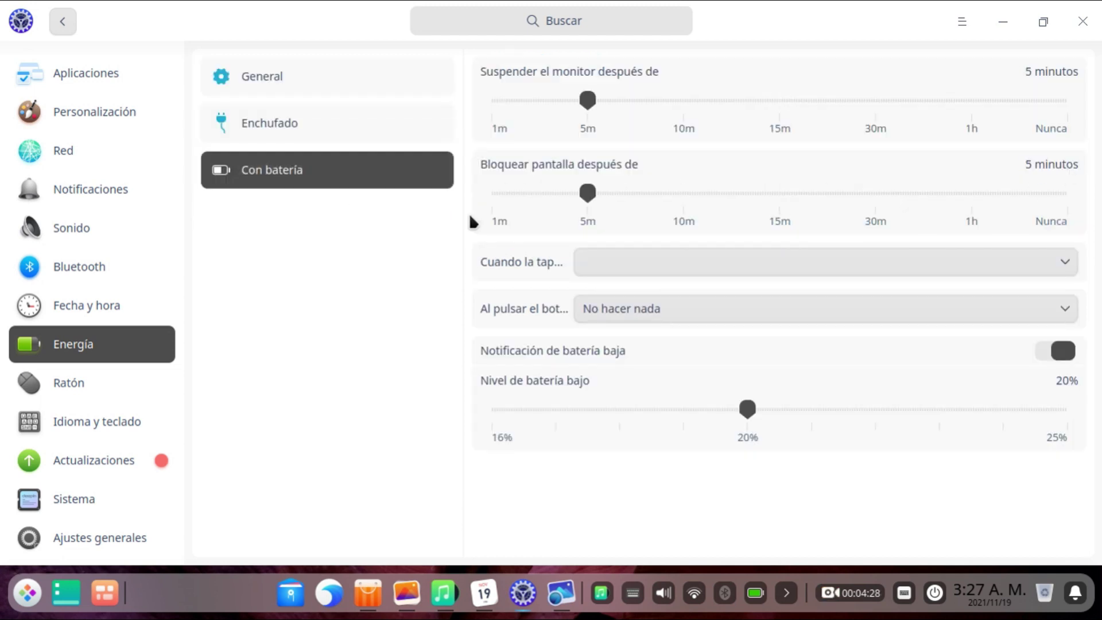
- View the Ratón, Idioma y teclado, Actualizaciones, Sistema and Ajustes generales sections, and close the Control Center
{"action": "left_click", "coordinate": [28, 388]}
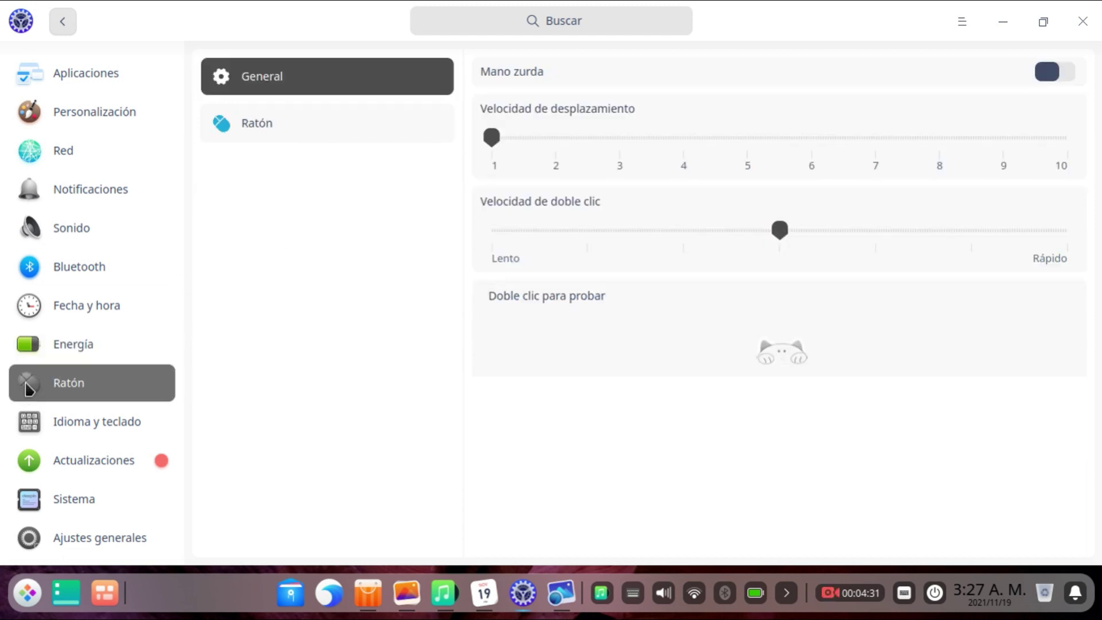
{"action": "left_click", "coordinate": [92, 428]}
{"action": "left_click", "coordinate": [95, 454]}
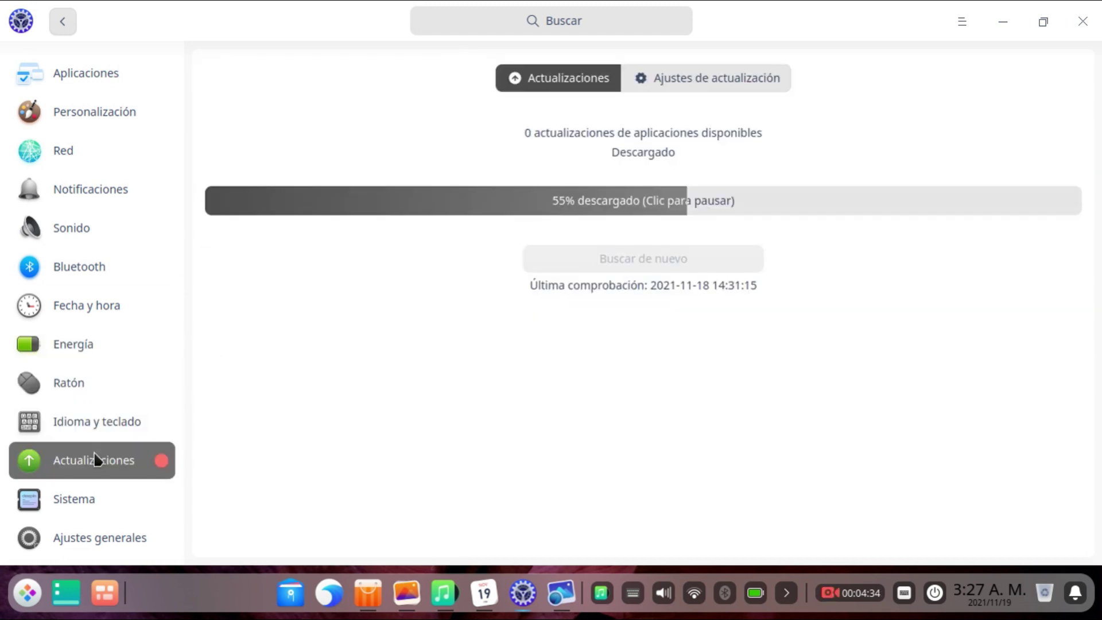
{"action": "left_click", "coordinate": [76, 487]}
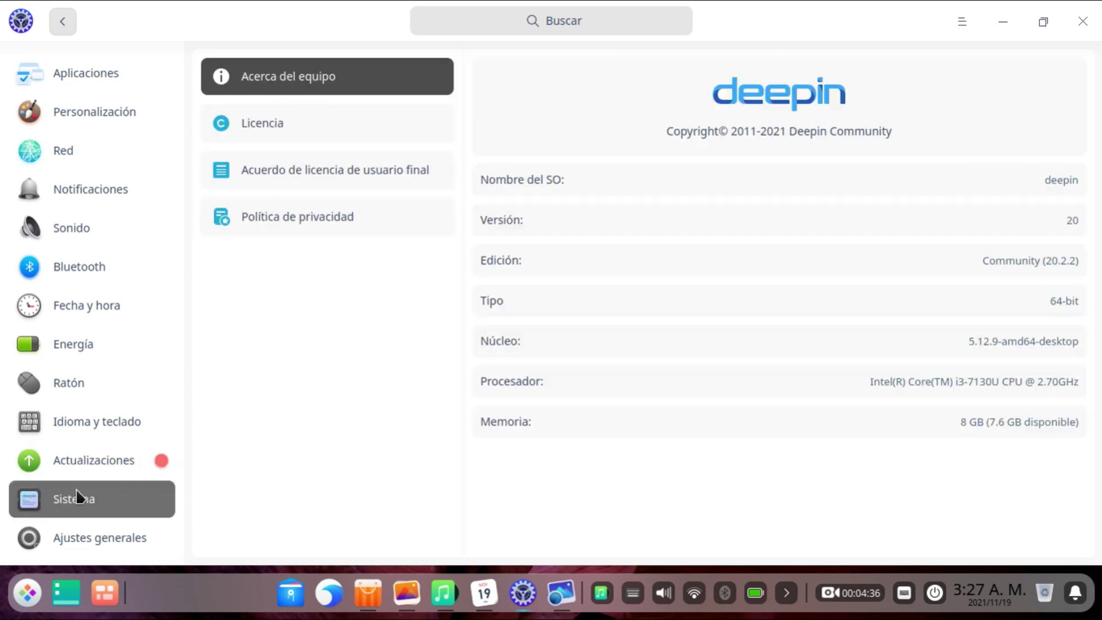
{"action": "left_click", "coordinate": [84, 532]}
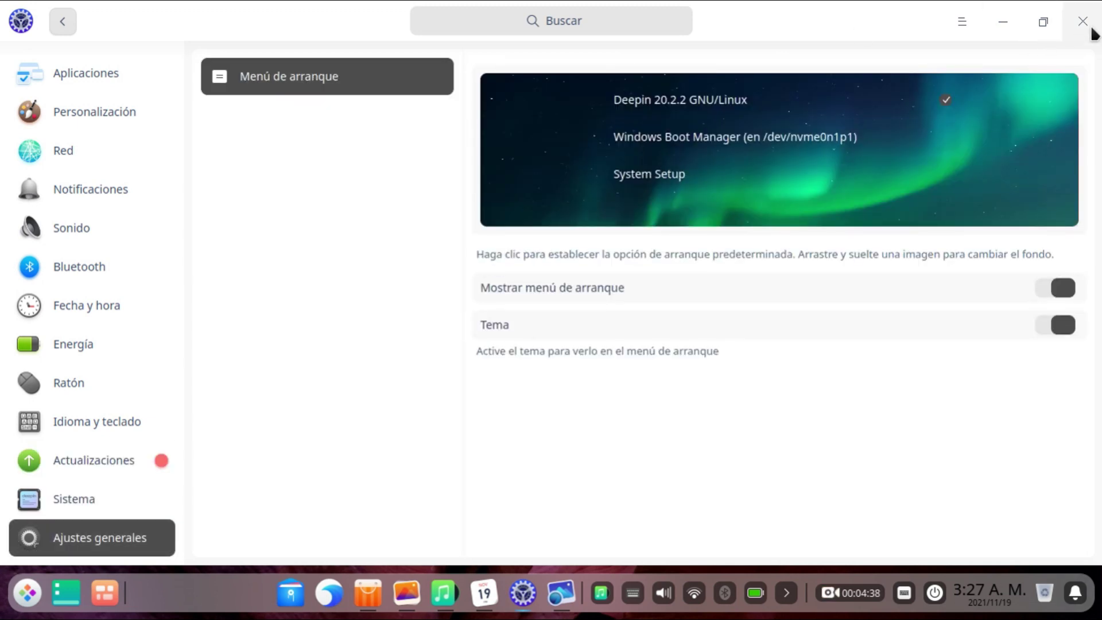
{"action": "left_click", "coordinate": [1092, 28]}
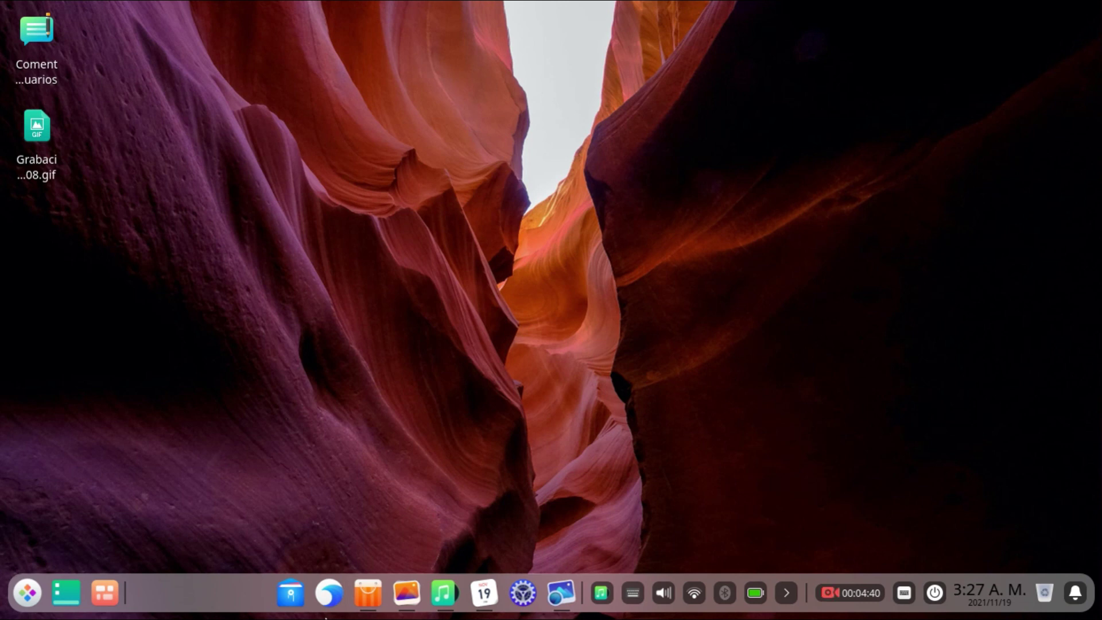
- Open the file manager to show the computer's folders and disks
{"action": "left_click", "coordinate": [292, 600]}
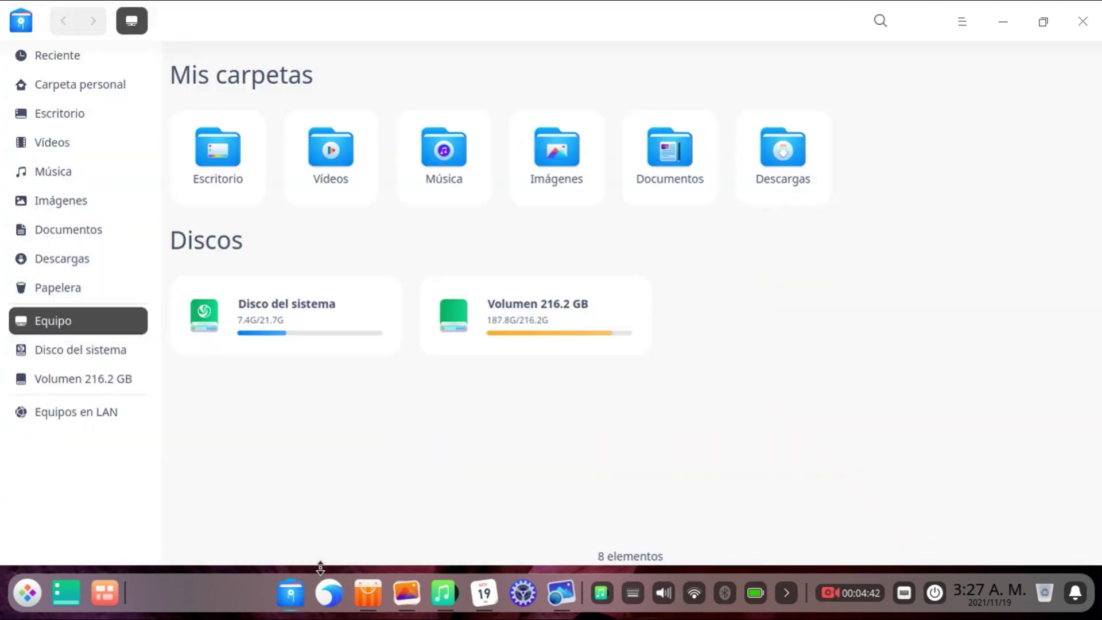
- Open the web browser to show its new tab page and close it
{"action": "left_click", "coordinate": [327, 595]}
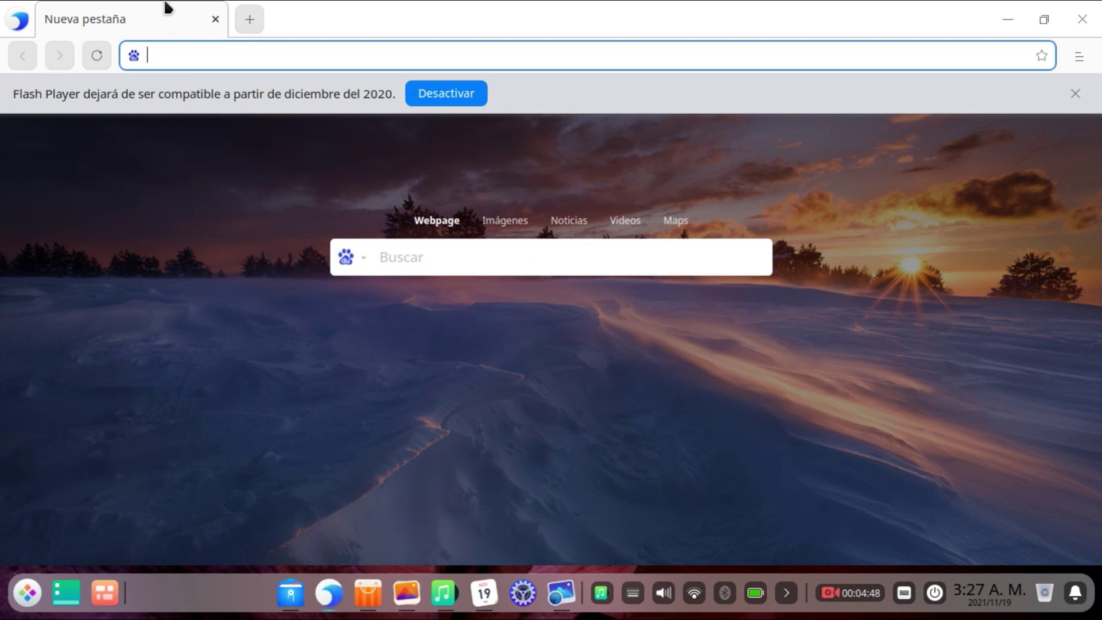
{"action": "left_click", "coordinate": [1088, 8]}
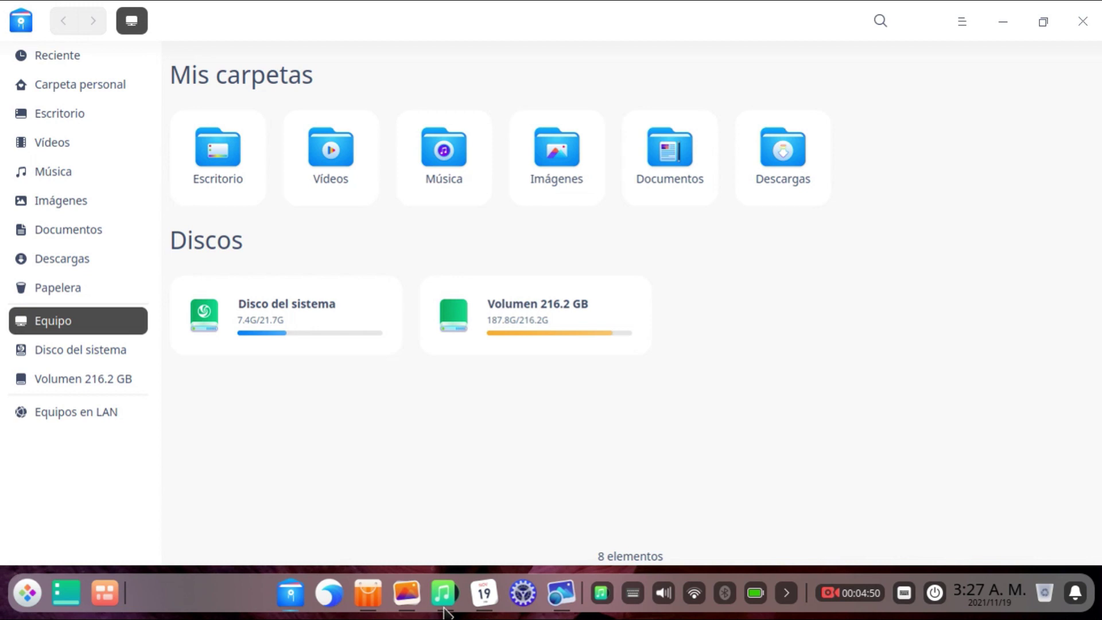
- Switch to the App Store and leave the Kazam page for the featured applications page
{"action": "left_click", "coordinate": [374, 603]}
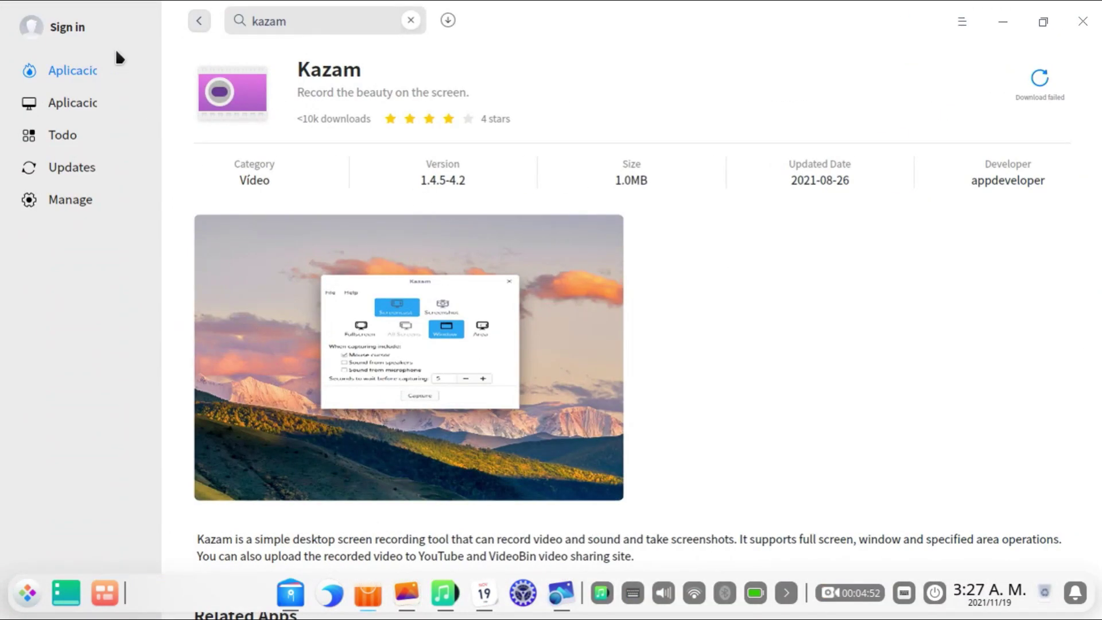
{"action": "left_click", "coordinate": [81, 79]}
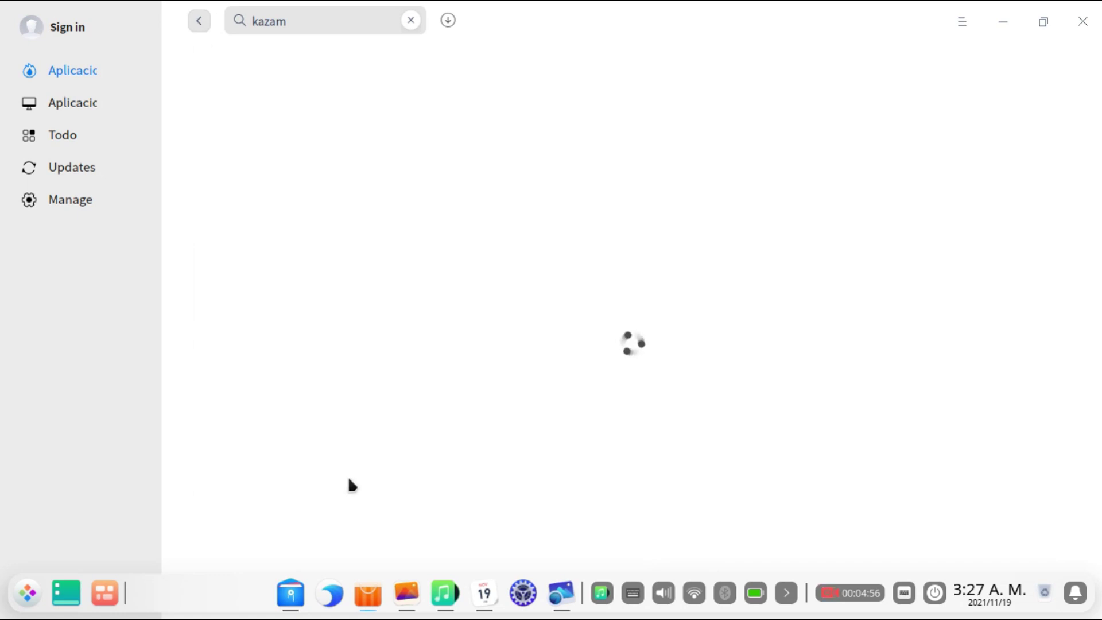
- Bring up the Control Center overview, and view the calendar's month view before closing it
{"action": "left_click", "coordinate": [514, 594]}
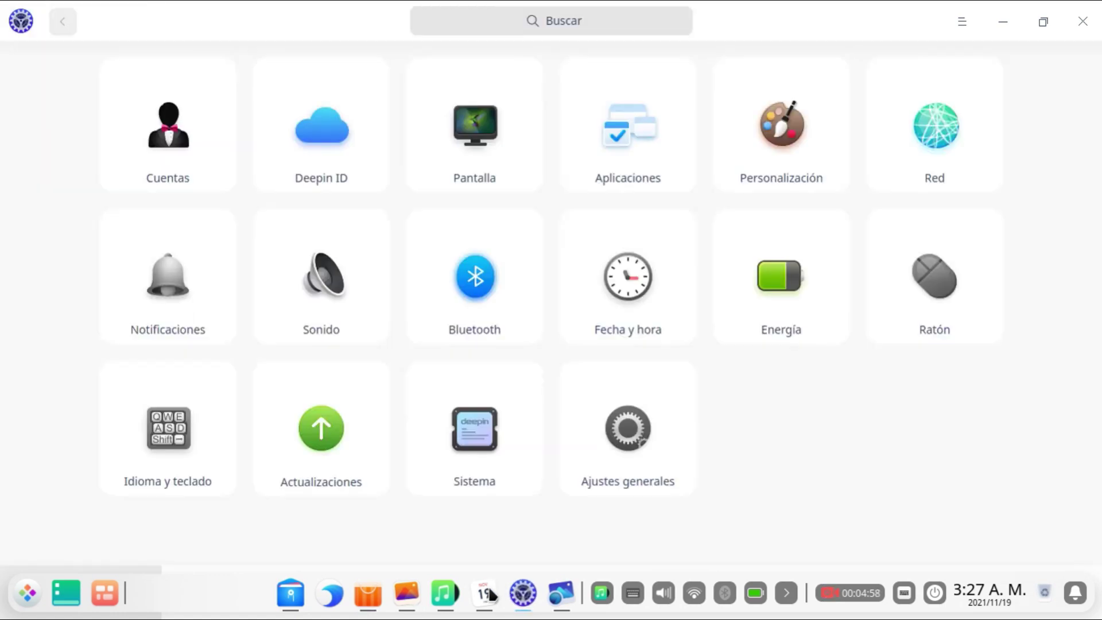
{"action": "left_click", "coordinate": [489, 594]}
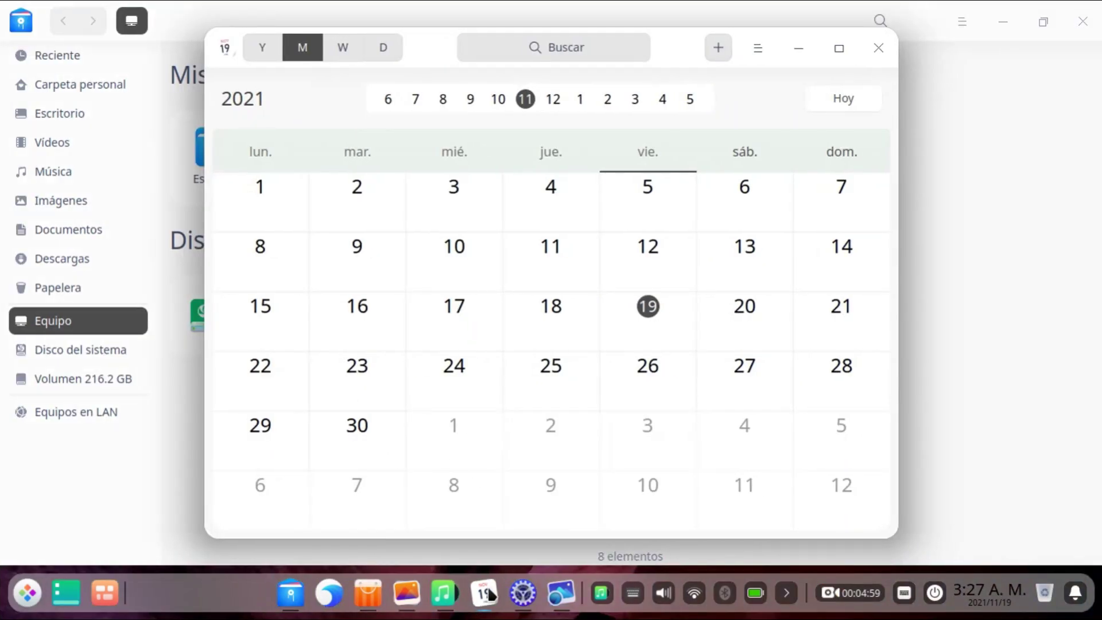
{"action": "left_click", "coordinate": [875, 52]}
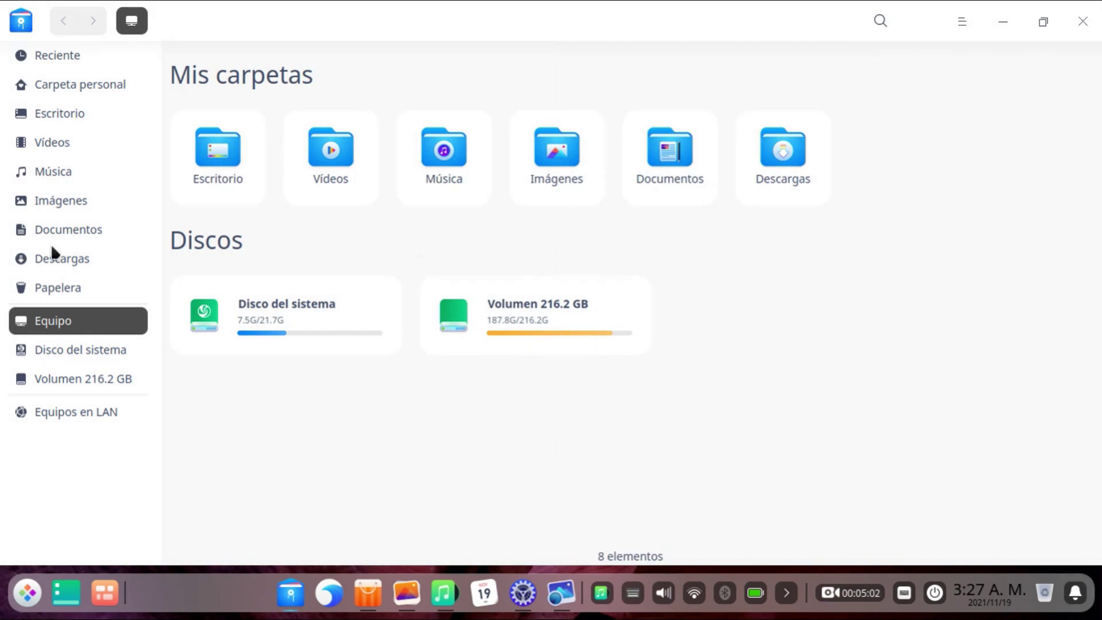
- View the Descargas and Música folders in the file manager and close its window
{"action": "left_click", "coordinate": [50, 258]}
{"action": "left_click", "coordinate": [46, 171]}
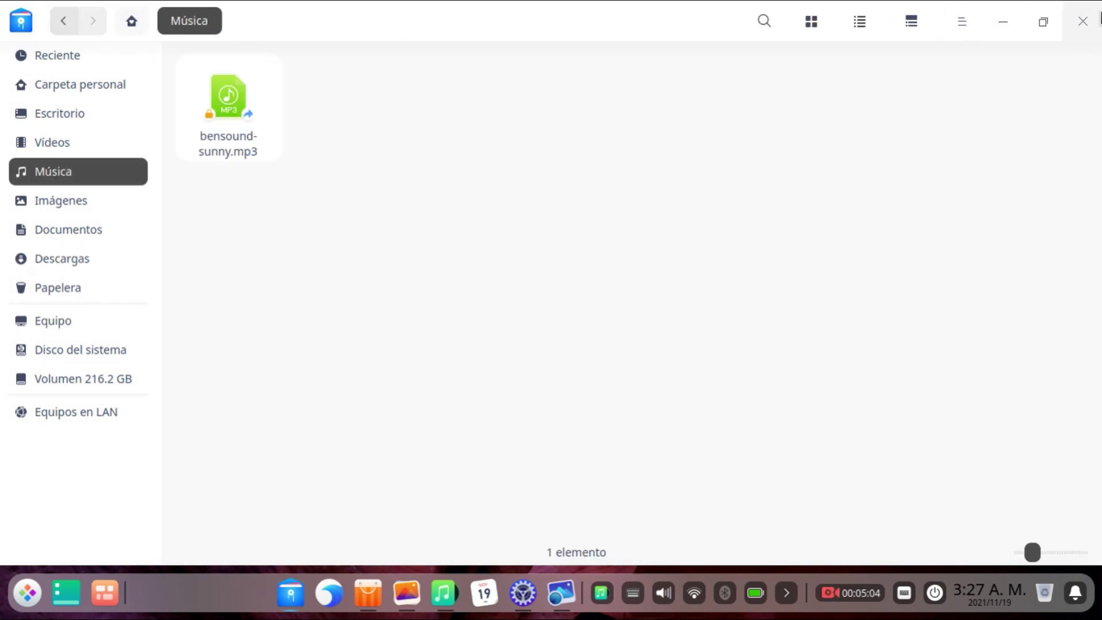
{"action": "left_click", "coordinate": [1084, 22]}
- Browse the App Store's featured page from Editor's Choice down to Juegos and back up
{"action": "left_click", "coordinate": [357, 597]}
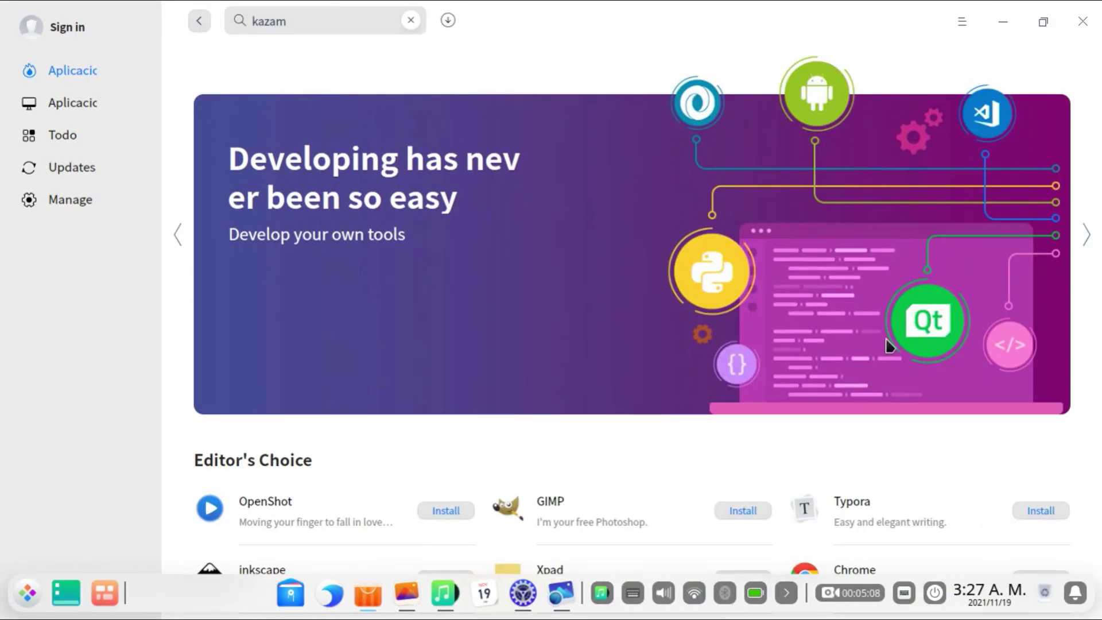
{"action": "scroll", "coordinate": [850, 411], "scroll_direction": "down", "scroll_amount": 15}
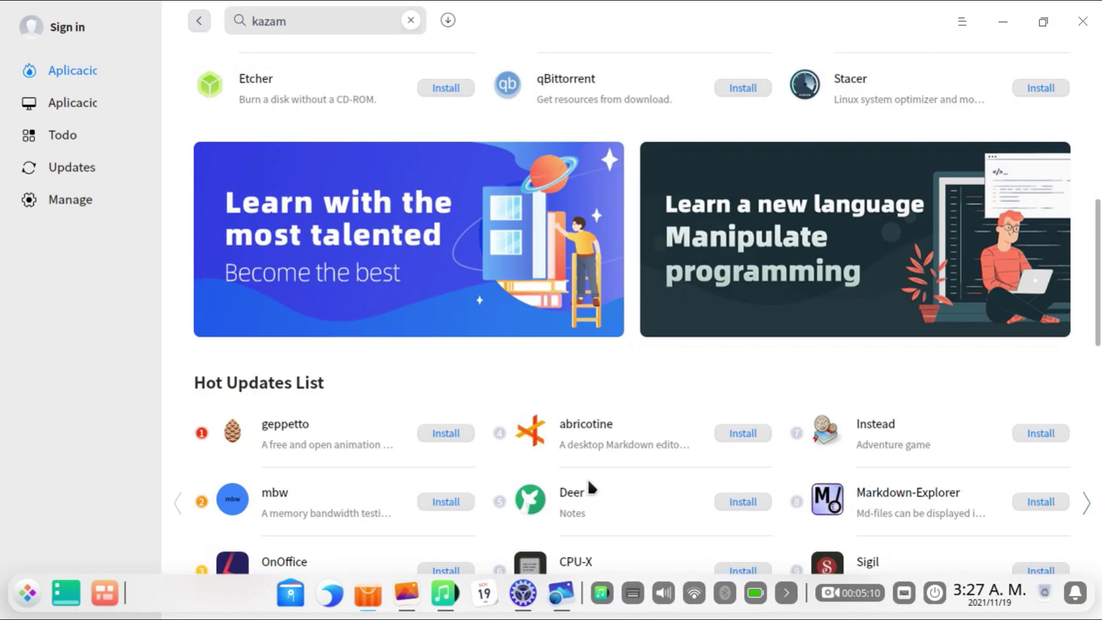
{"action": "scroll", "coordinate": [587, 474], "scroll_direction": "down", "scroll_amount": 12}
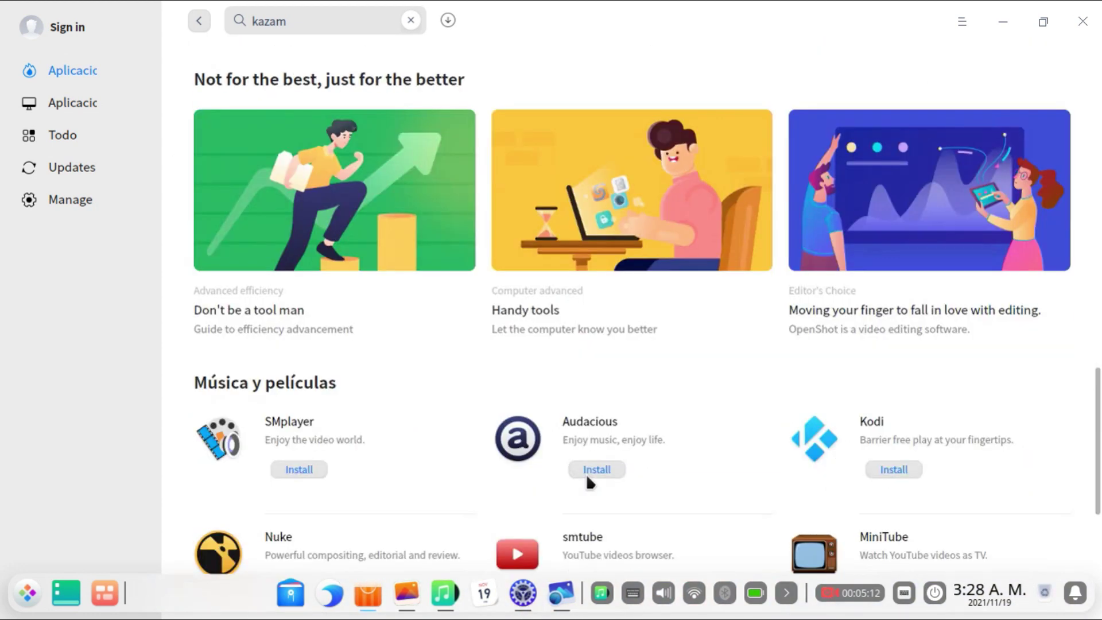
{"action": "scroll", "coordinate": [267, 427], "scroll_direction": "down", "scroll_amount": 3}
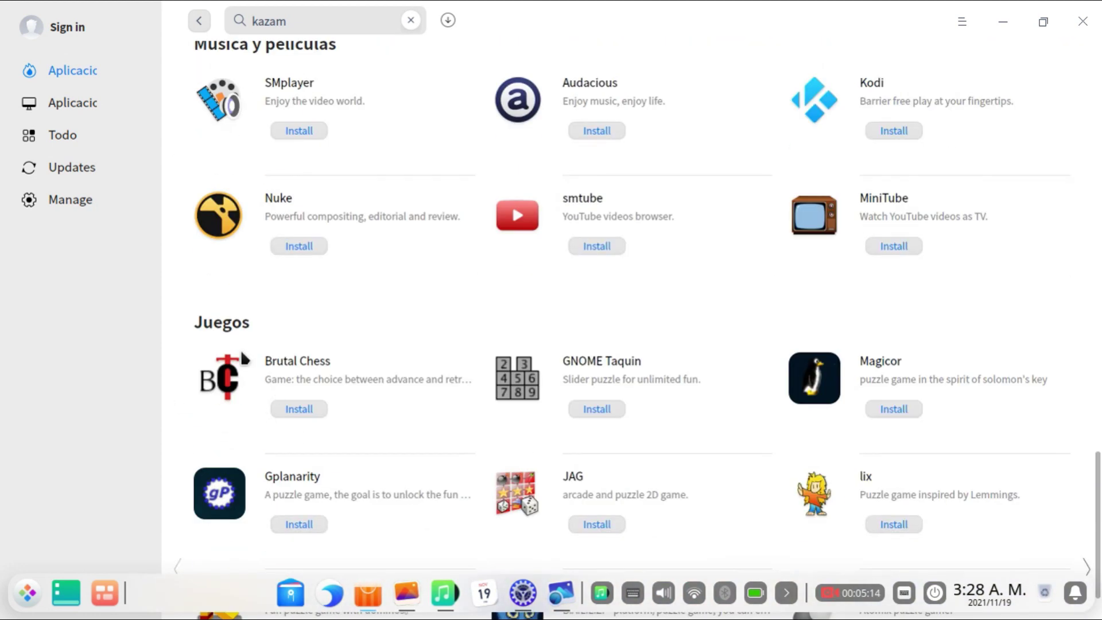
{"action": "scroll", "coordinate": [340, 191], "scroll_direction": "up", "scroll_amount": 1}
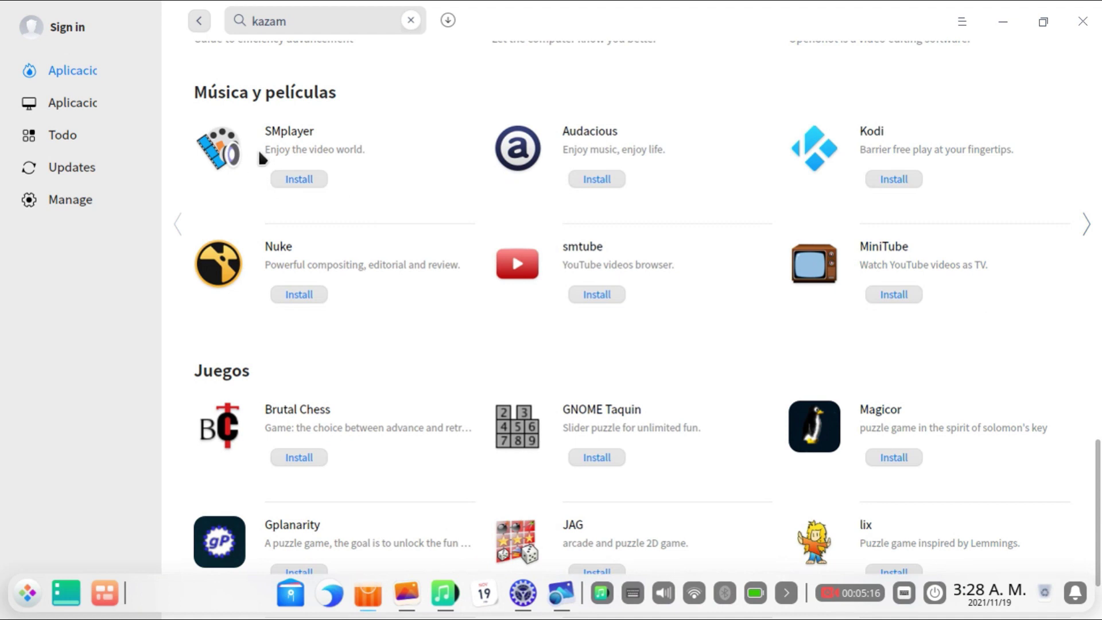
{"action": "scroll", "coordinate": [283, 151], "scroll_direction": "up", "scroll_amount": 5}
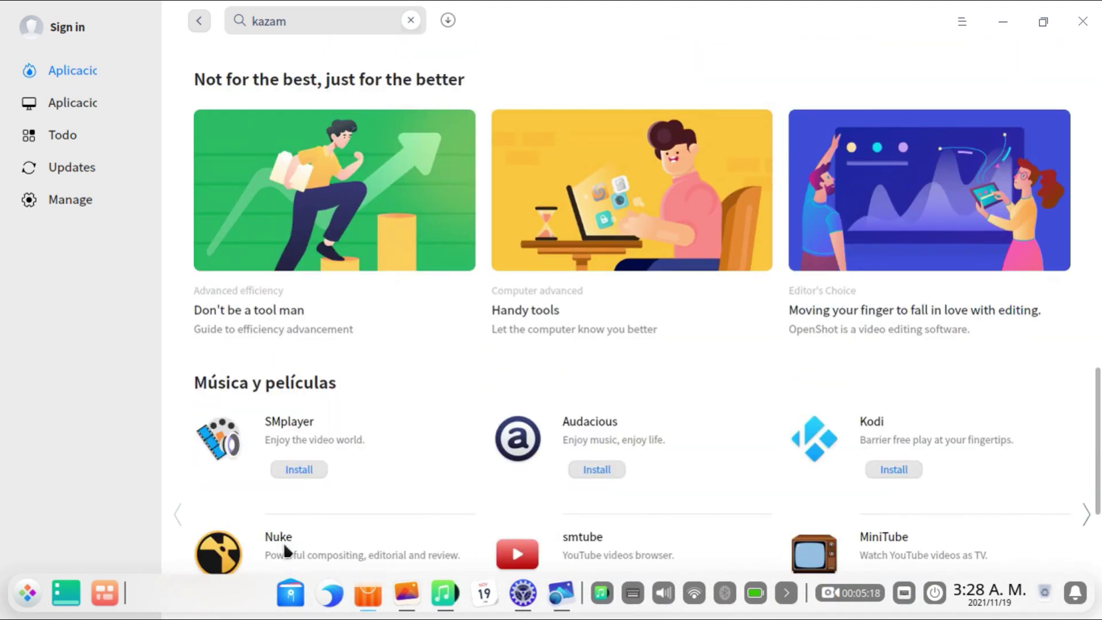
{"action": "scroll", "coordinate": [795, 451], "scroll_direction": "down", "scroll_amount": 1}
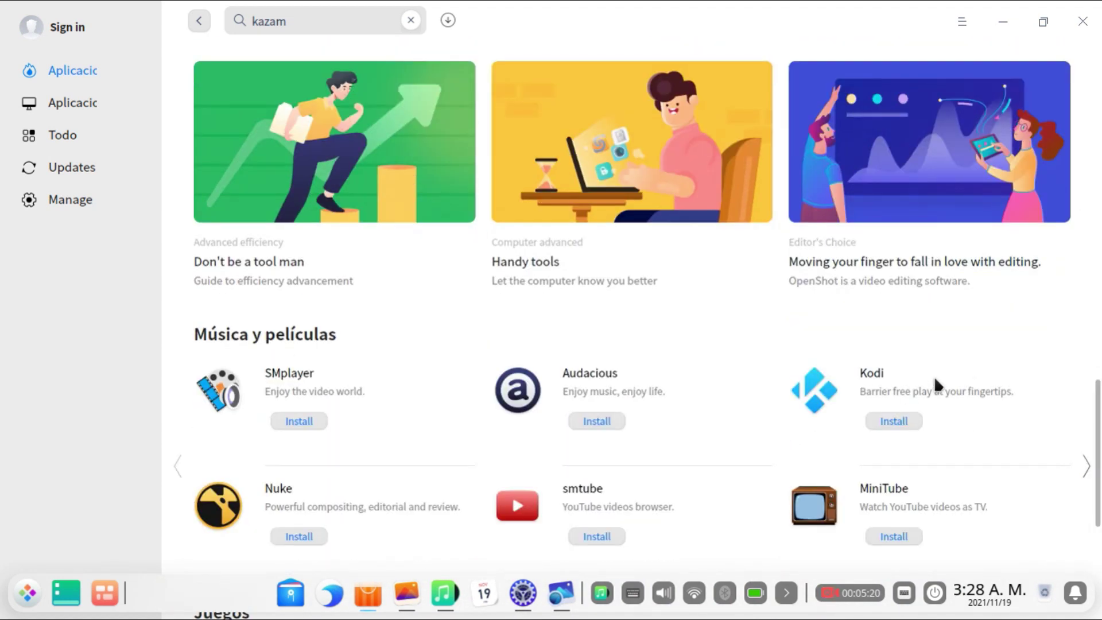
{"action": "scroll", "coordinate": [873, 488], "scroll_direction": "down", "scroll_amount": 1}
{"action": "scroll", "coordinate": [759, 472], "scroll_direction": "up", "scroll_amount": 12}
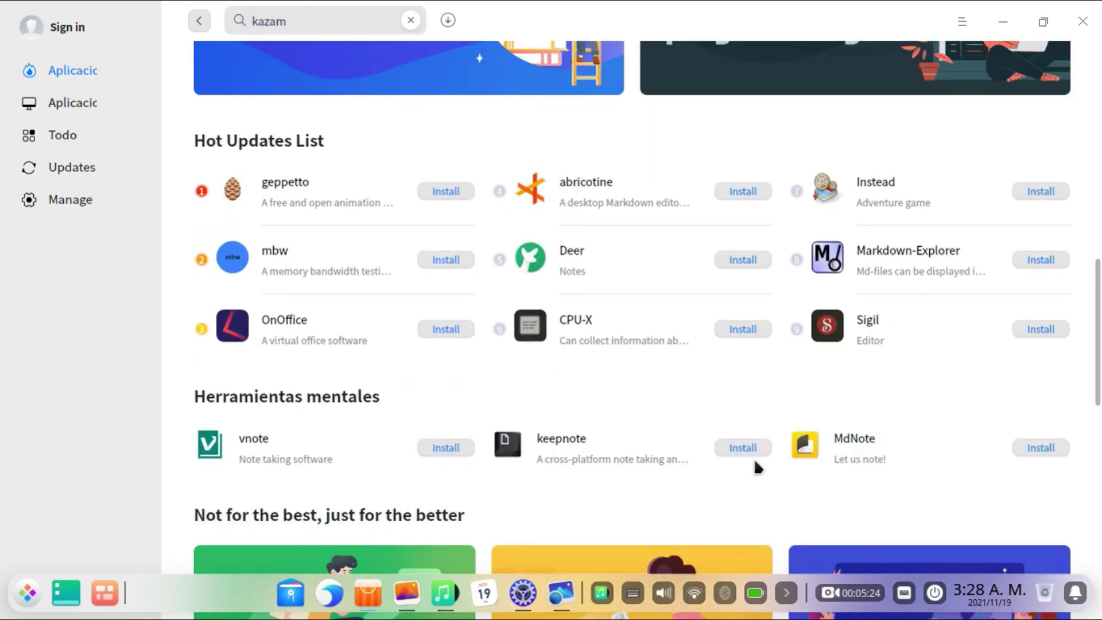
{"action": "scroll", "coordinate": [755, 463], "scroll_direction": "up", "scroll_amount": 9}
{"action": "scroll", "coordinate": [757, 467], "scroll_direction": "up", "scroll_amount": 5}
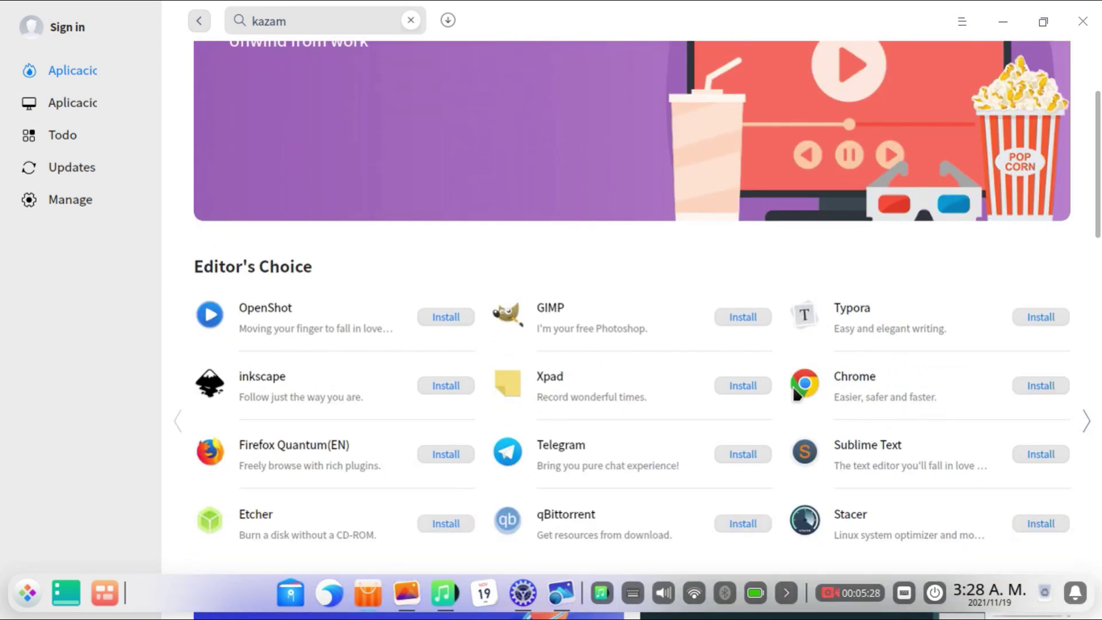
- View the second page of Editor's Choice applications and return to the first page
{"action": "left_click", "coordinate": [1087, 423]}
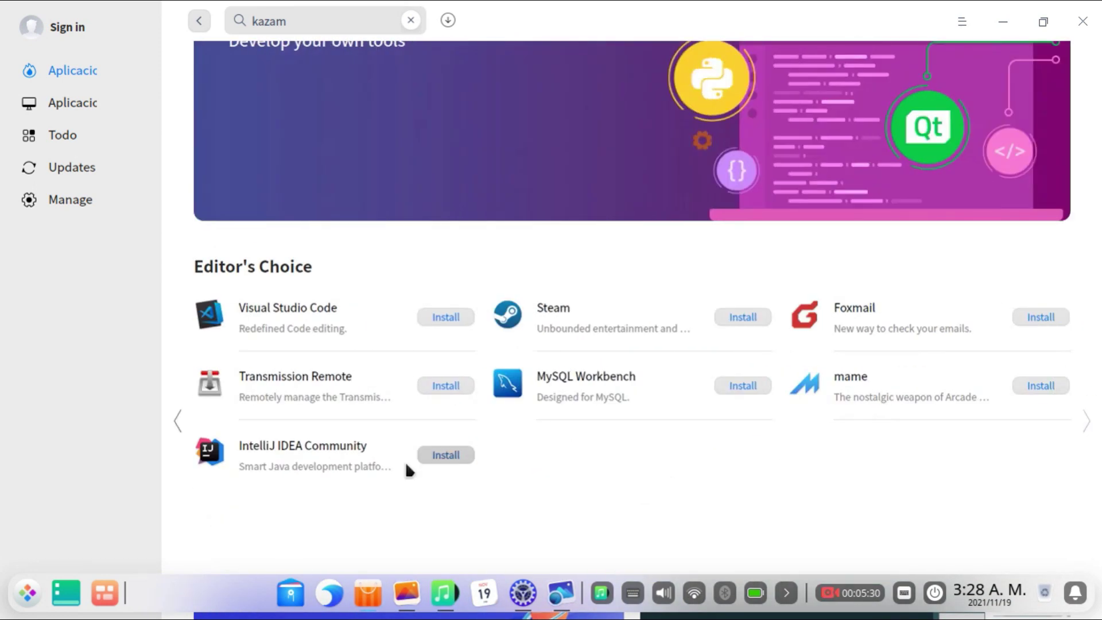
{"action": "left_click", "coordinate": [176, 424]}
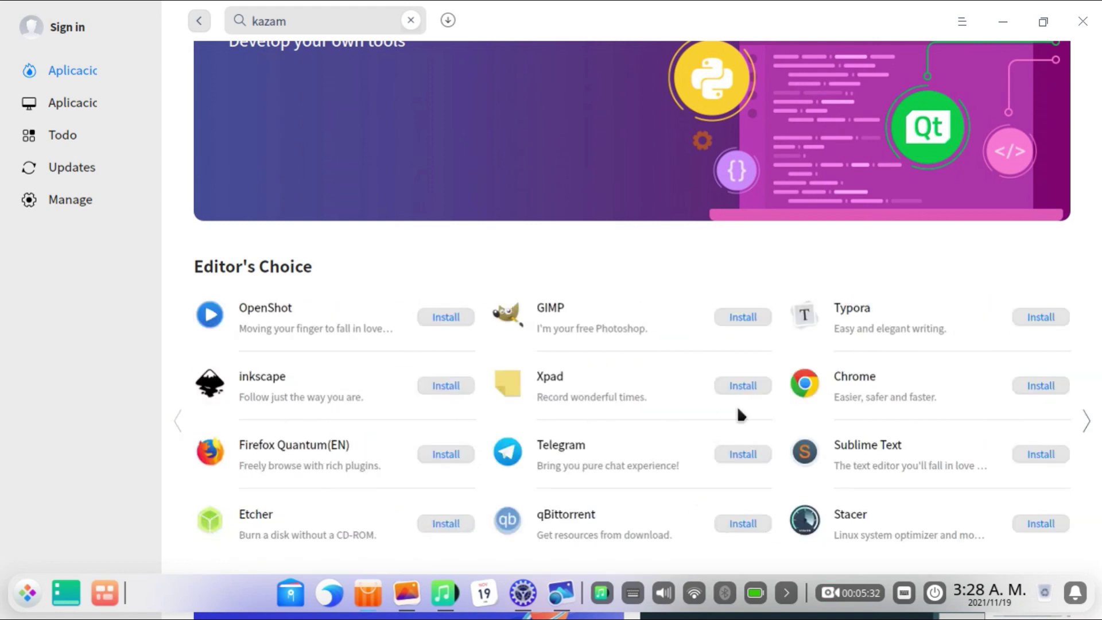
{"action": "scroll", "coordinate": [600, 401], "scroll_direction": "up", "scroll_amount": 3}
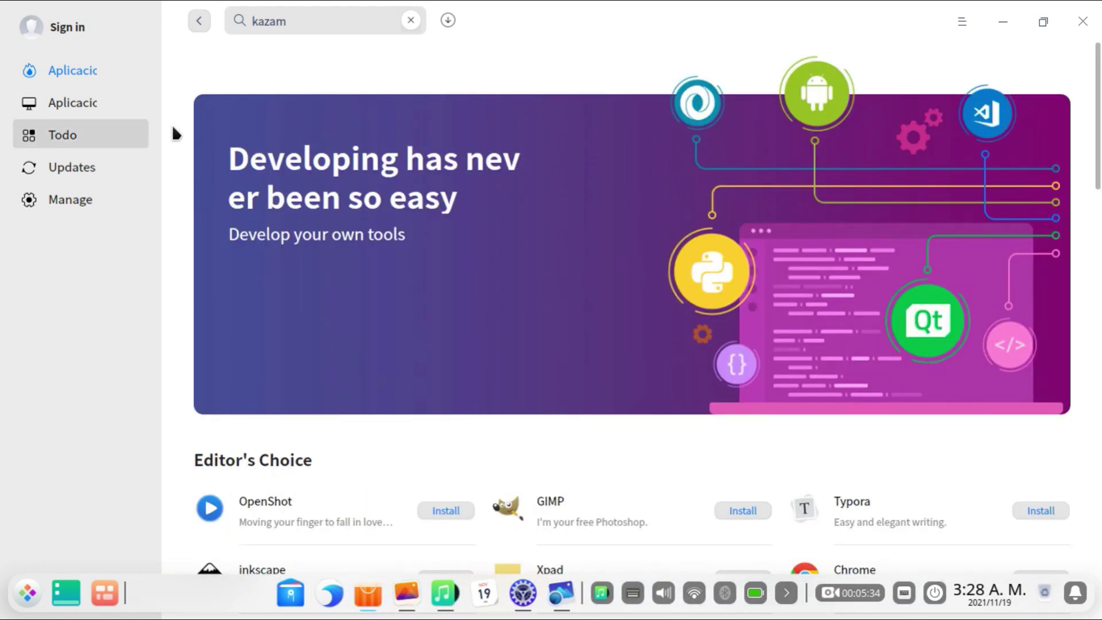
- Open the App Store's second applications category, and minimize the App Store and Control Center windows to reveal the desktop
{"action": "left_click", "coordinate": [93, 107]}
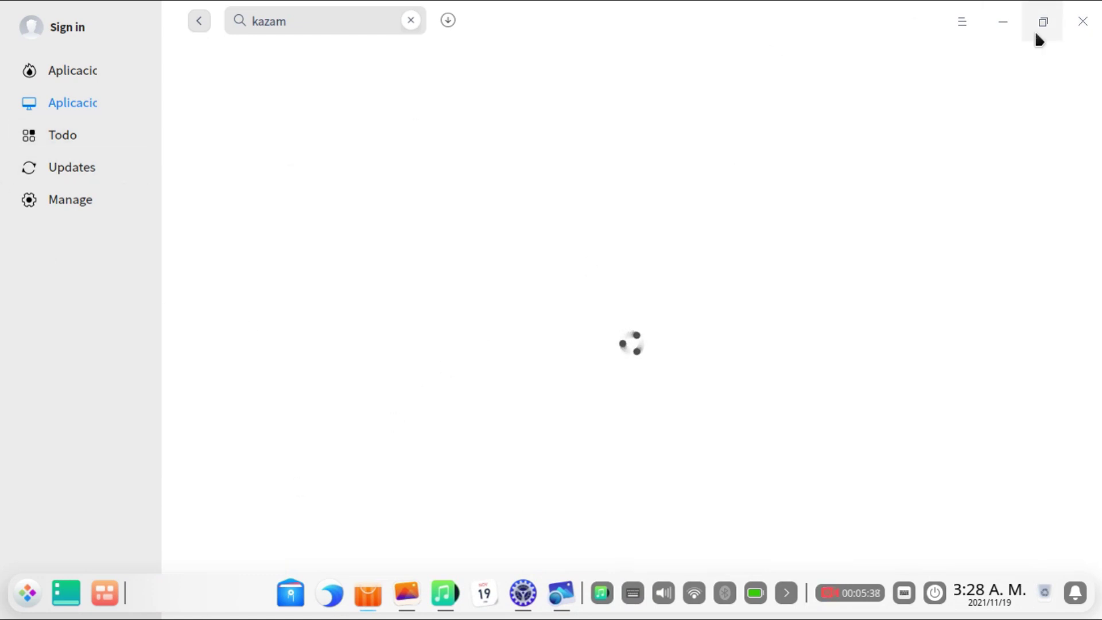
{"action": "left_click", "coordinate": [1002, 23]}
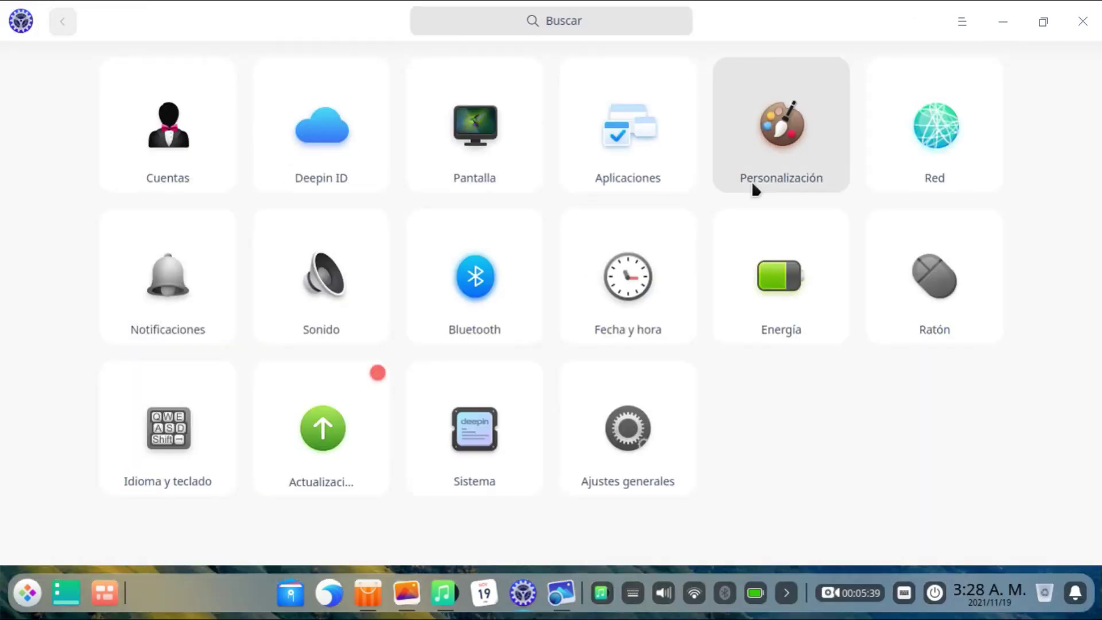
{"action": "left_click", "coordinate": [1005, 23]}
- Turn automatic wallpaper changing on and back off, and apply the green aurora image as the desktop-only wallpaper
{"action": "right_click", "coordinate": [504, 482]}
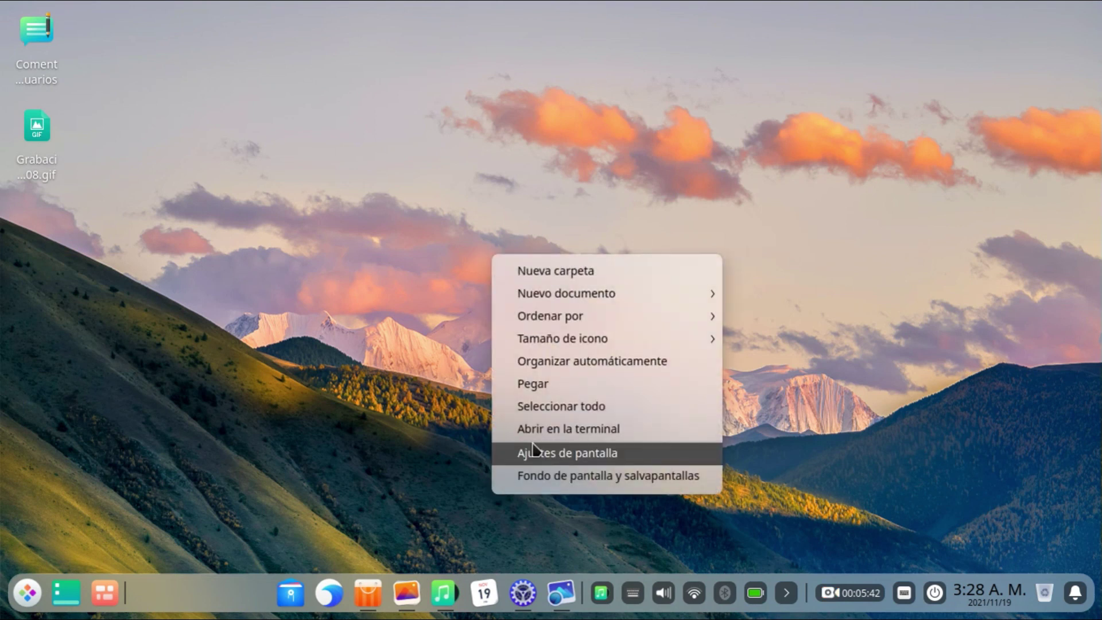
{"action": "left_click", "coordinate": [544, 477]}
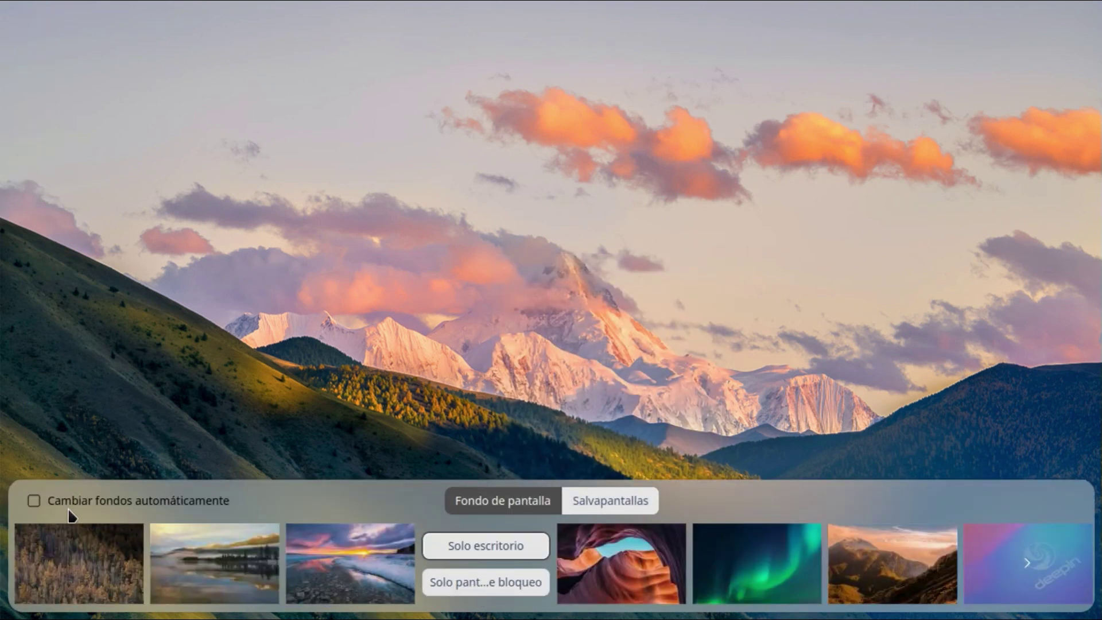
{"action": "left_click", "coordinate": [91, 501]}
{"action": "left_click", "coordinate": [92, 499]}
{"action": "left_click", "coordinate": [95, 500]}
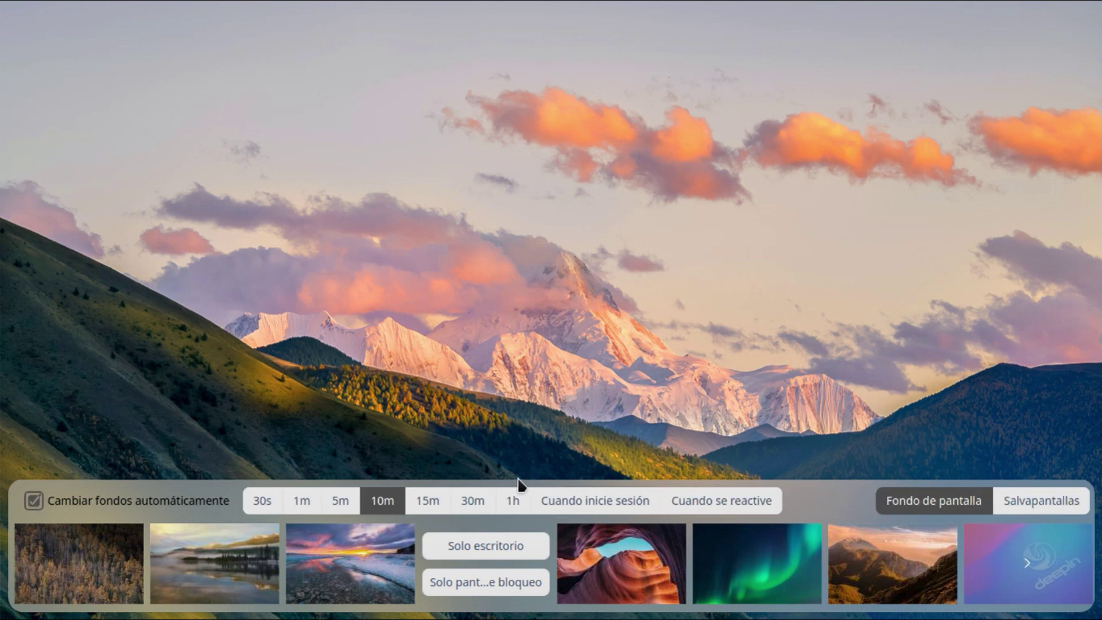
{"action": "left_click", "coordinate": [34, 501]}
{"action": "left_click", "coordinate": [747, 546]}
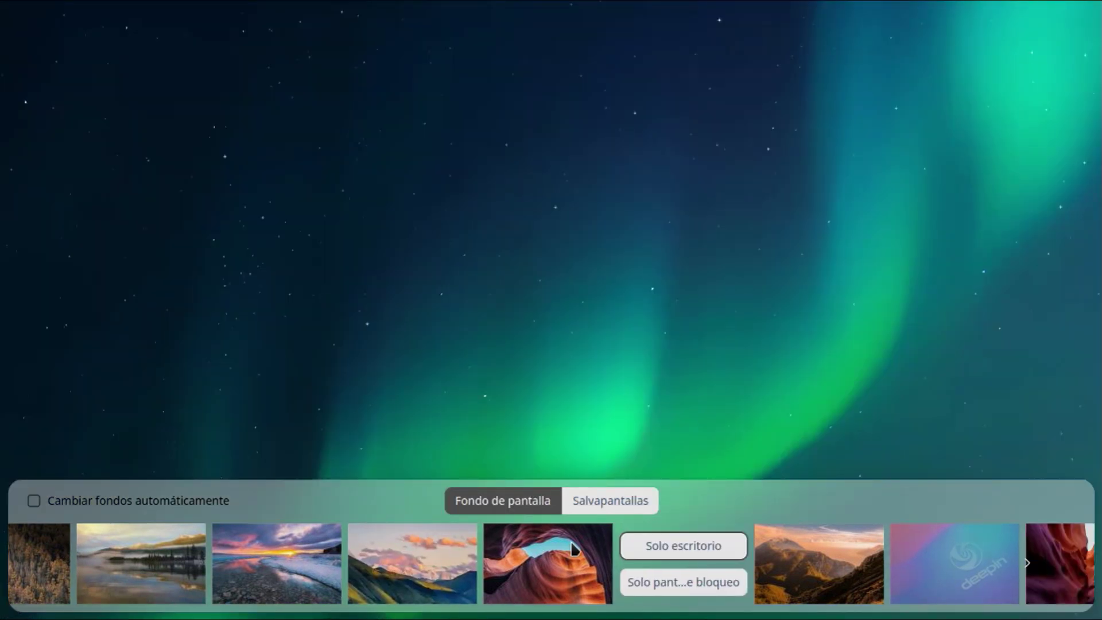
{"action": "left_click", "coordinate": [605, 547]}
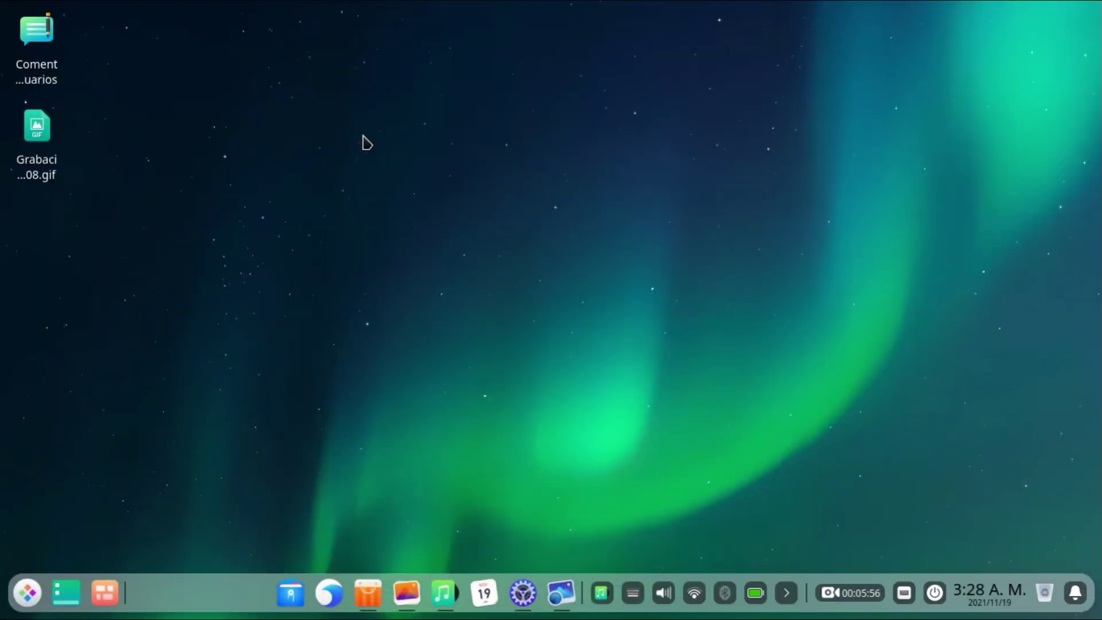
- Set the sunset mountain image with orange clouds as the wallpaper for the desktop only
{"action": "right_click", "coordinate": [382, 369]}
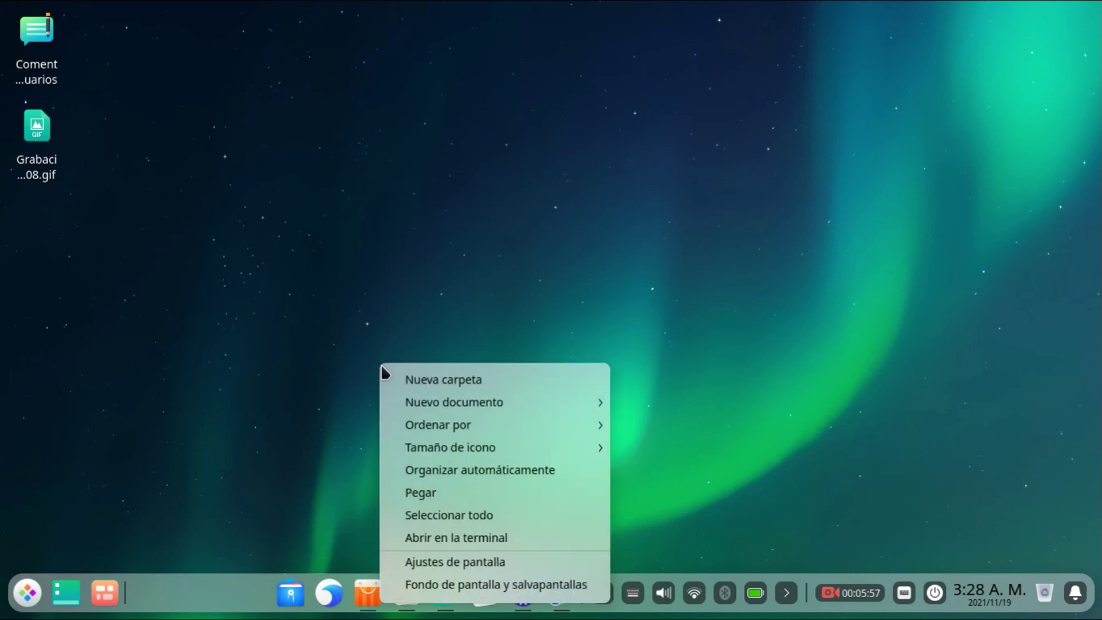
{"action": "left_click", "coordinate": [456, 584]}
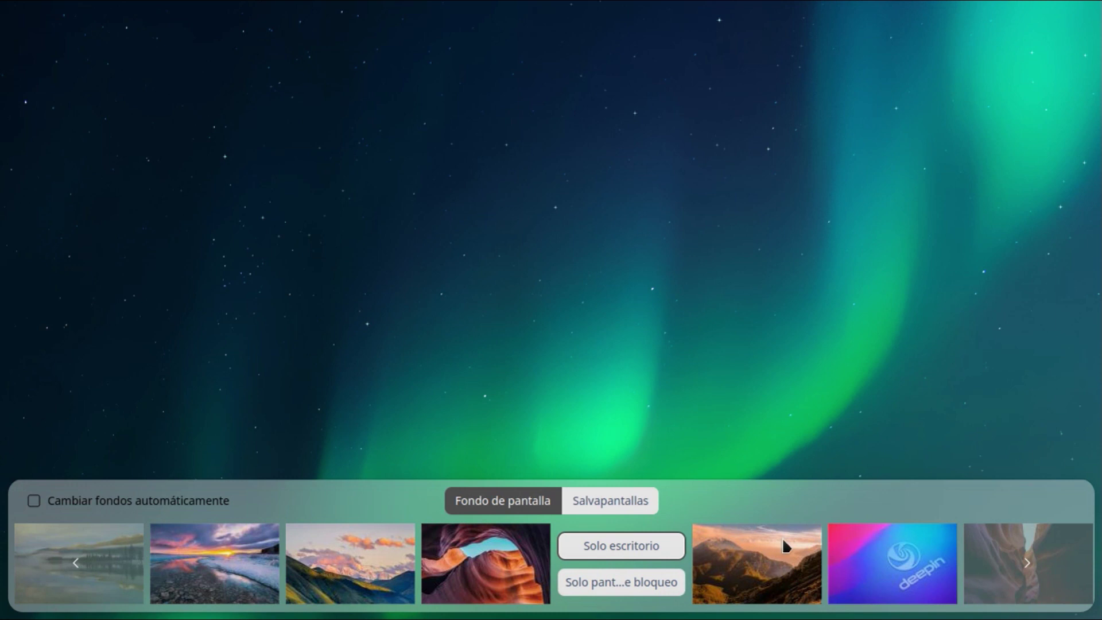
{"action": "left_click", "coordinate": [370, 571]}
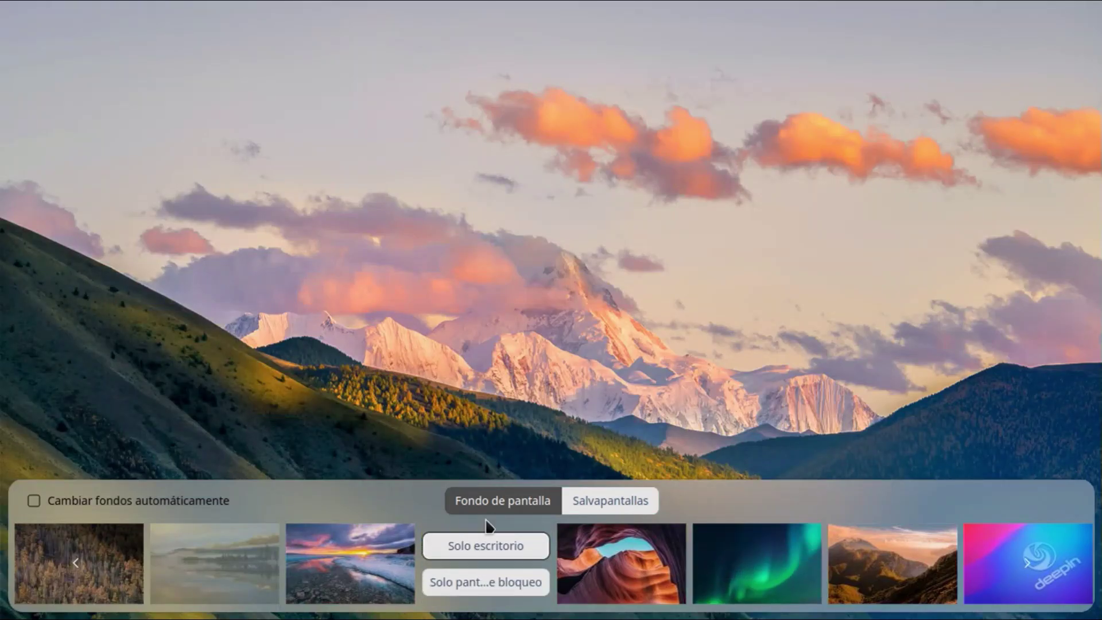
{"action": "left_click", "coordinate": [476, 547]}
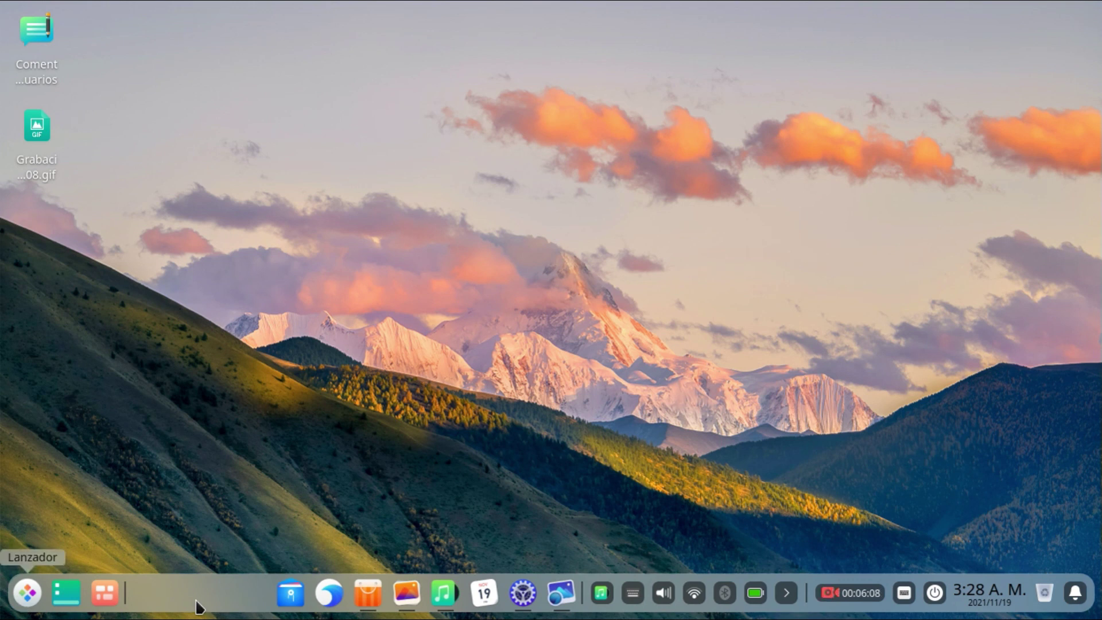
- Collapse the dock's tray icons, and open the system monitor from the power options screen before closing it
{"action": "left_click", "coordinate": [787, 595]}
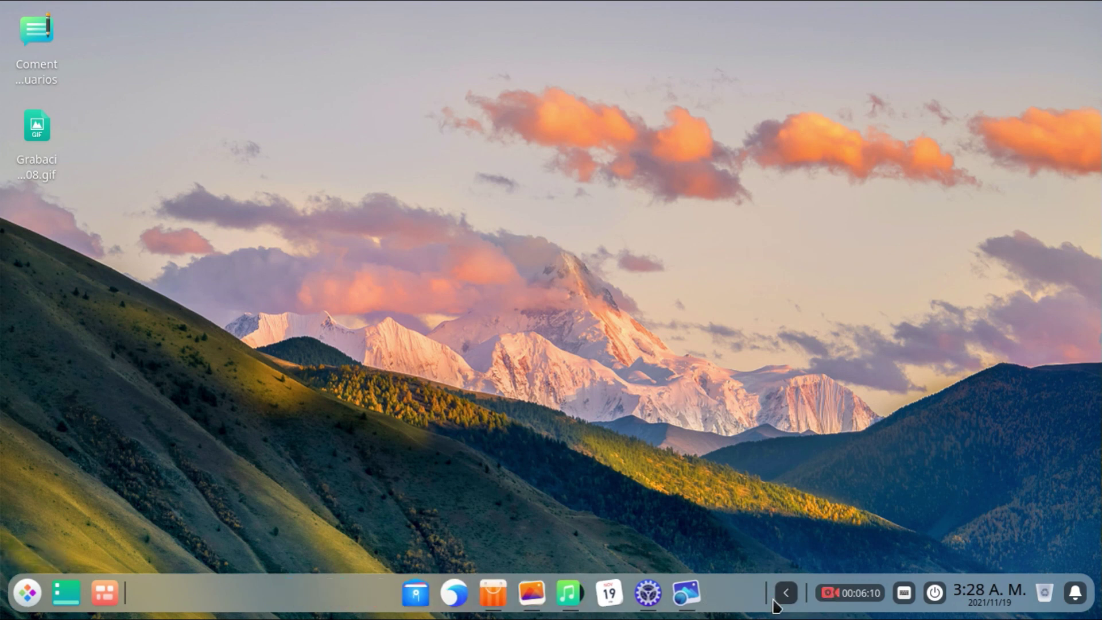
{"action": "left_click", "coordinate": [935, 593]}
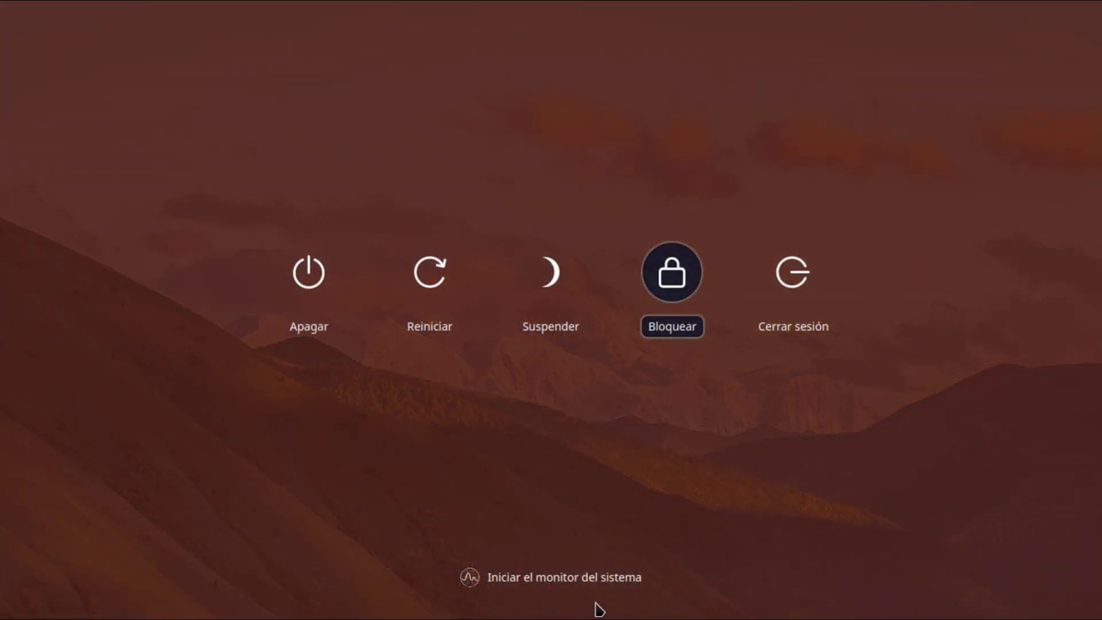
{"action": "left_click", "coordinate": [504, 569]}
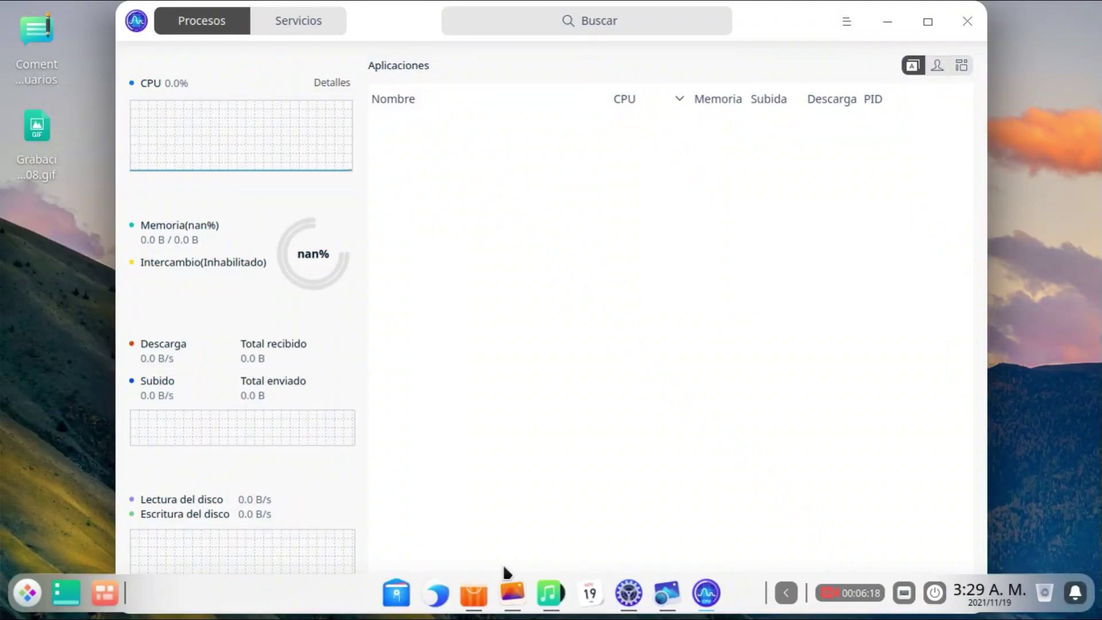
{"action": "left_click", "coordinate": [967, 22]}
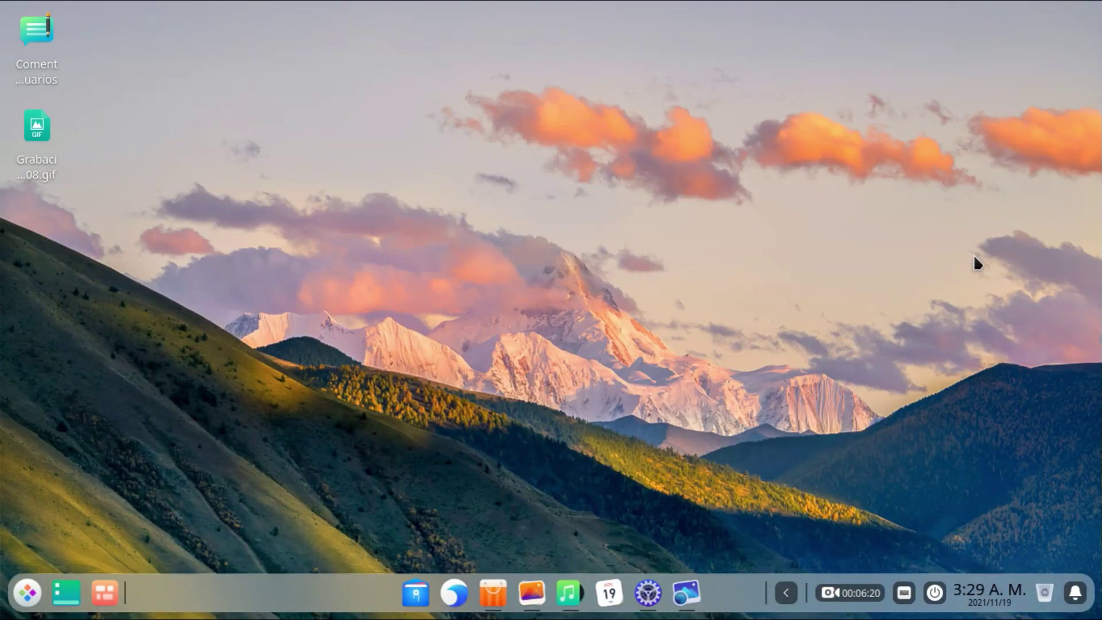
- Review the notification center's messages and close it, and open the Calendar's November 2021 month view before closing it
{"action": "left_click", "coordinate": [1084, 595]}
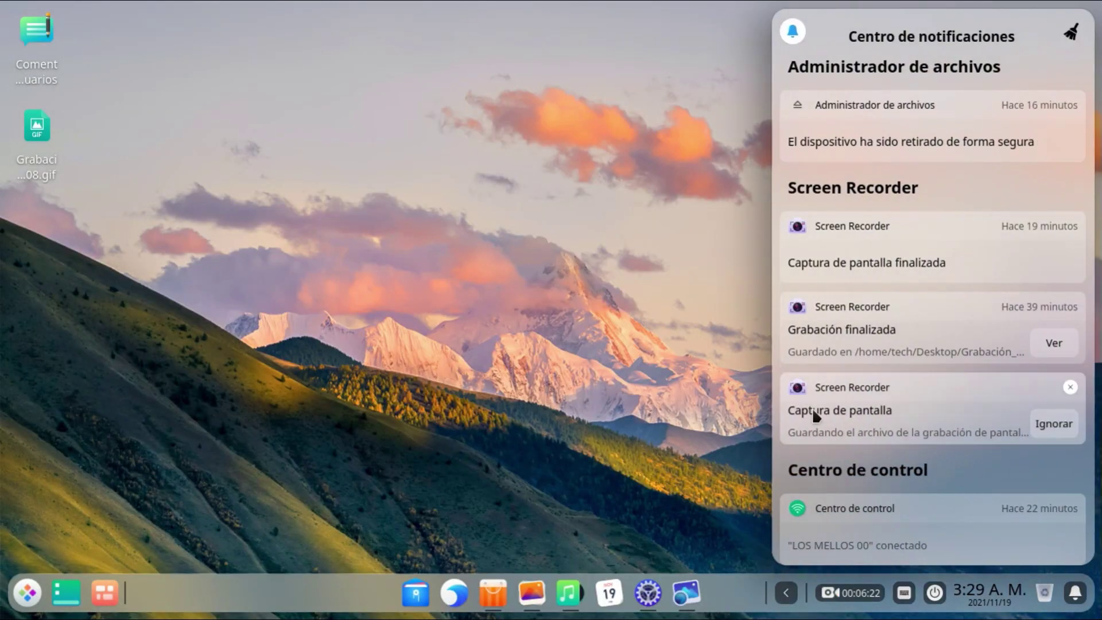
{"action": "scroll", "coordinate": [858, 402], "scroll_direction": "down", "scroll_amount": 3}
{"action": "left_click", "coordinate": [635, 485]}
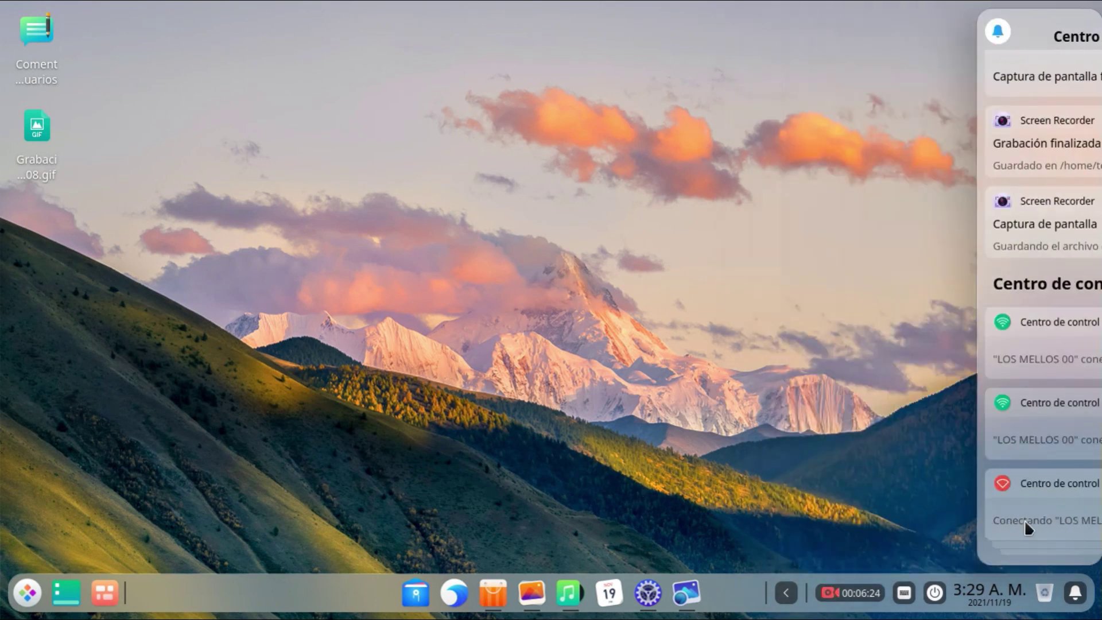
{"action": "left_click", "coordinate": [985, 588]}
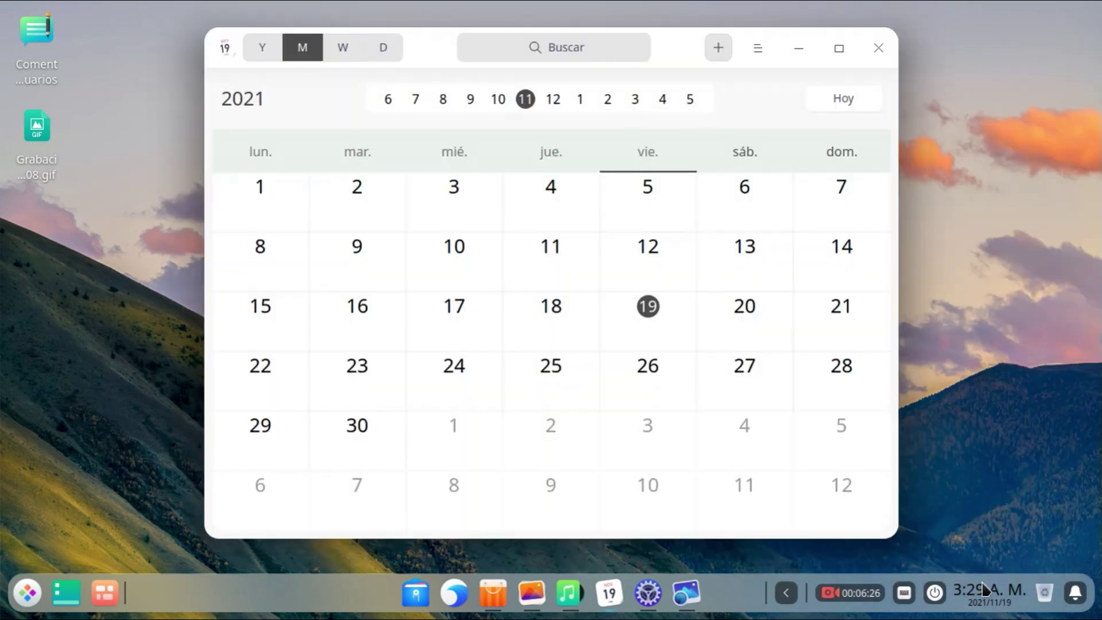
{"action": "left_click", "coordinate": [890, 49]}
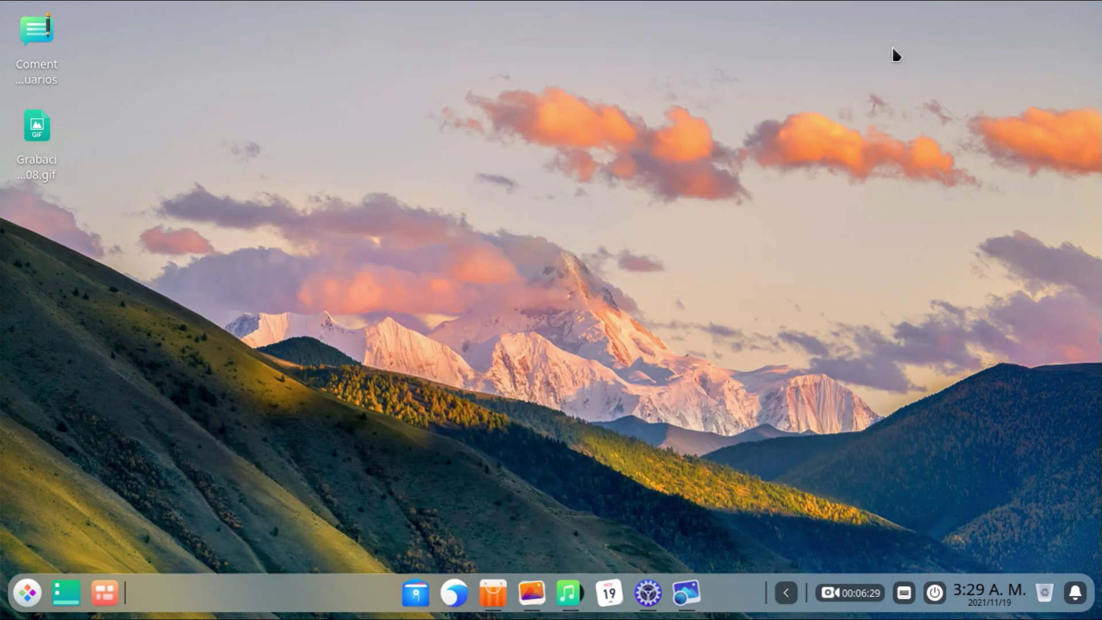
- Open the drawing app Dibujos from the application launcher and close its blank canvas
{"action": "left_click", "coordinate": [33, 598]}
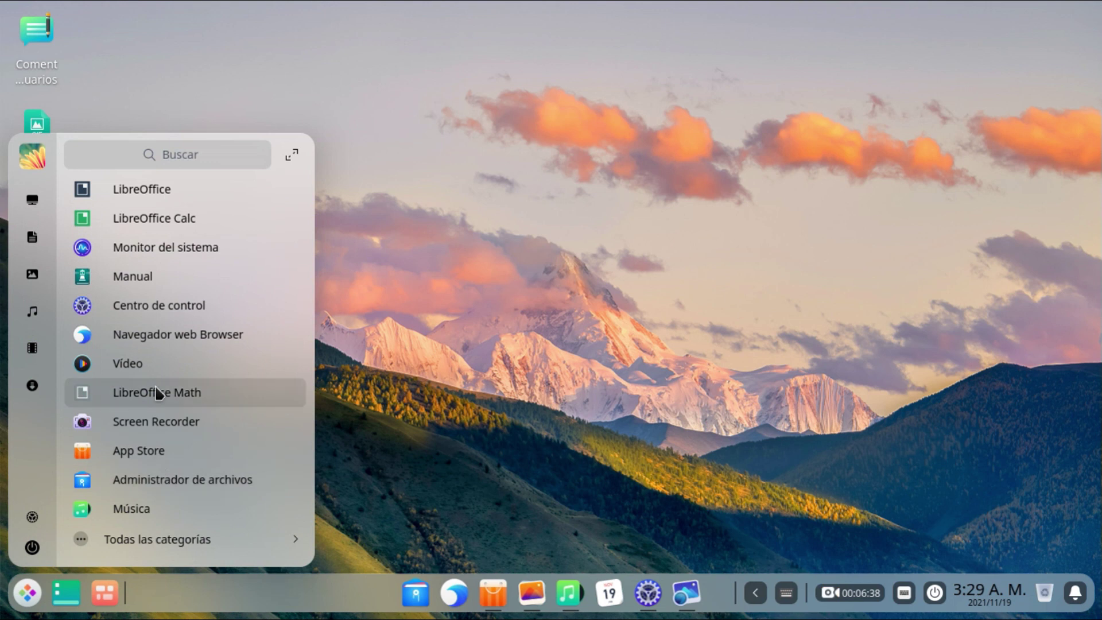
{"action": "scroll", "coordinate": [155, 396], "scroll_direction": "down", "scroll_amount": 3}
{"action": "scroll", "coordinate": [154, 418], "scroll_direction": "down", "scroll_amount": 1}
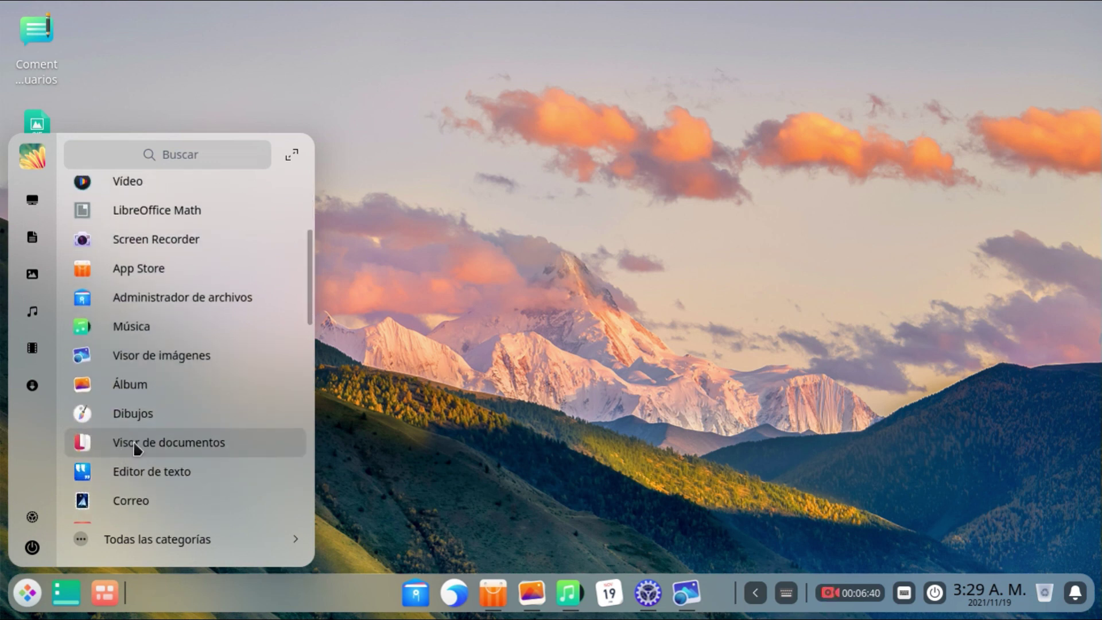
{"action": "left_click", "coordinate": [154, 415]}
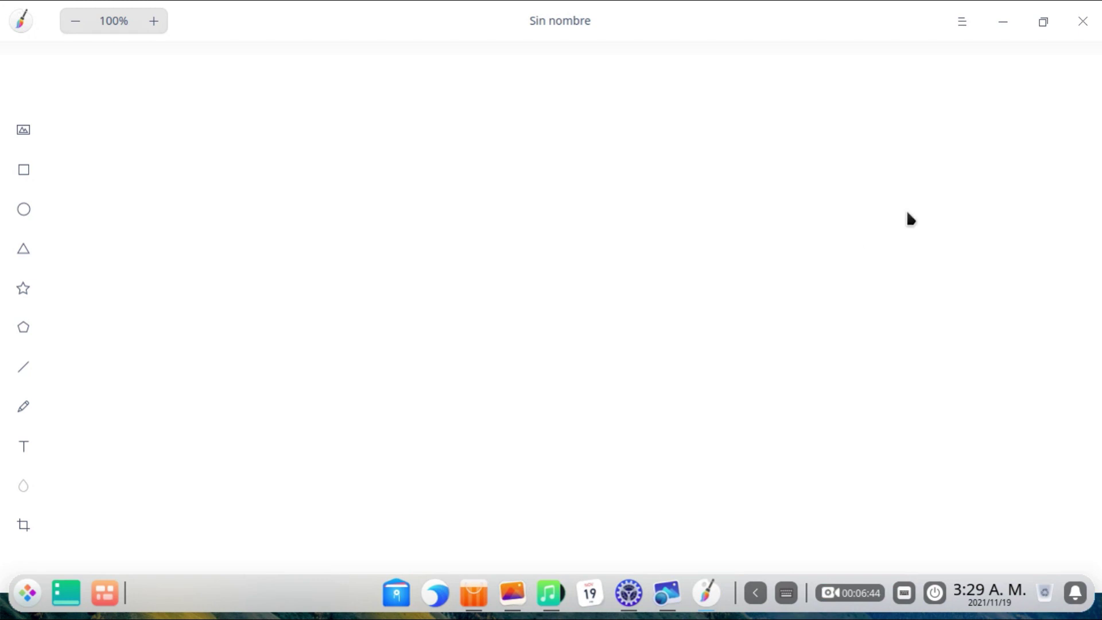
{"action": "left_click", "coordinate": [1077, 23]}
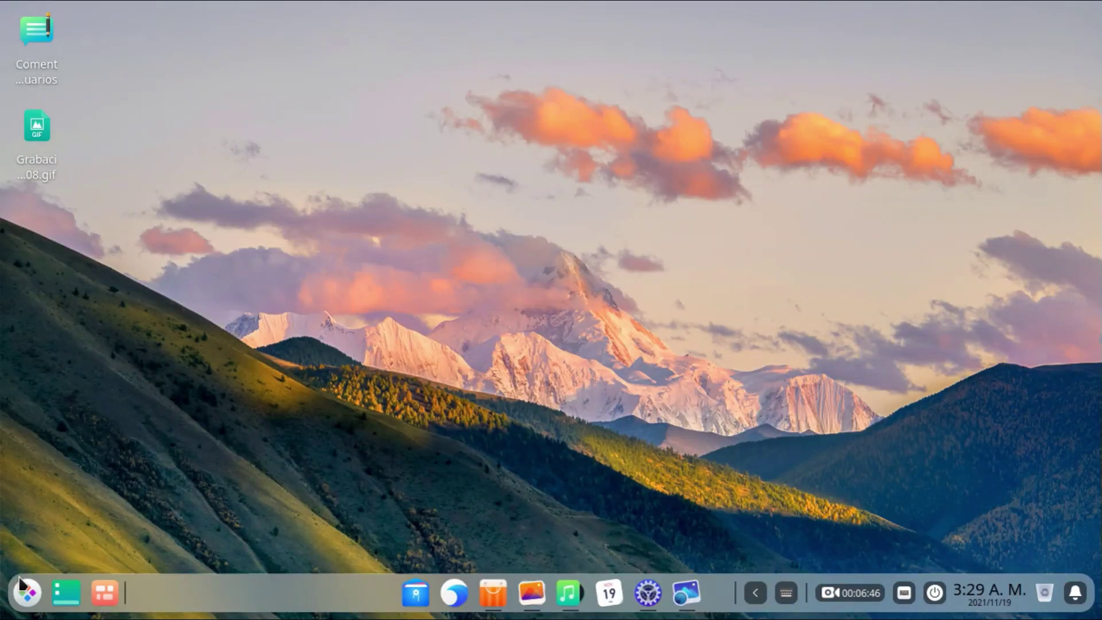
- Open Equipo from the application launcher to view the folders and disks, and close the file manager
{"action": "left_click", "coordinate": [27, 592]}
{"action": "scroll", "coordinate": [147, 373], "scroll_direction": "down", "scroll_amount": 5}
{"action": "scroll", "coordinate": [147, 373], "scroll_direction": "down", "scroll_amount": 3}
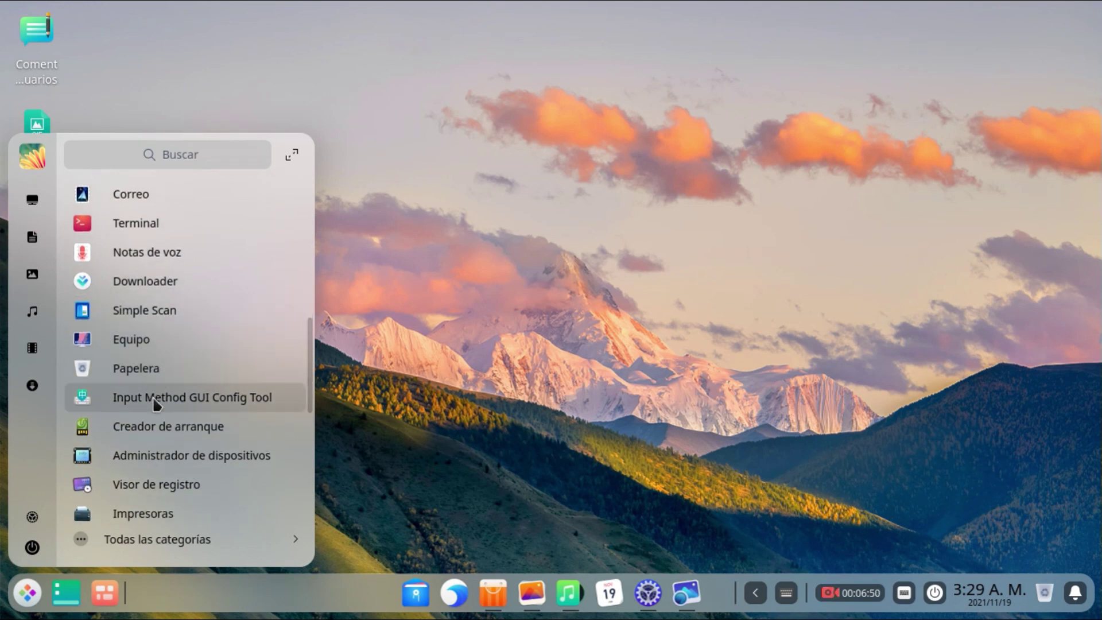
{"action": "left_click", "coordinate": [151, 325]}
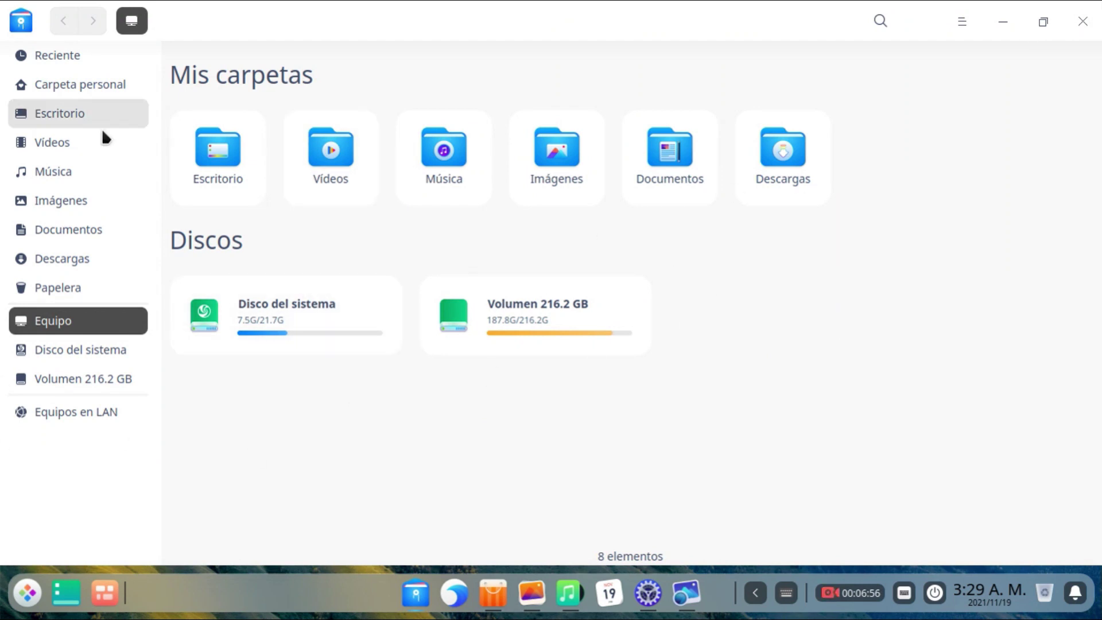
{"action": "left_click", "coordinate": [1083, 22]}
- Launch the Calculadora from the application launcher
{"action": "left_click", "coordinate": [27, 593]}
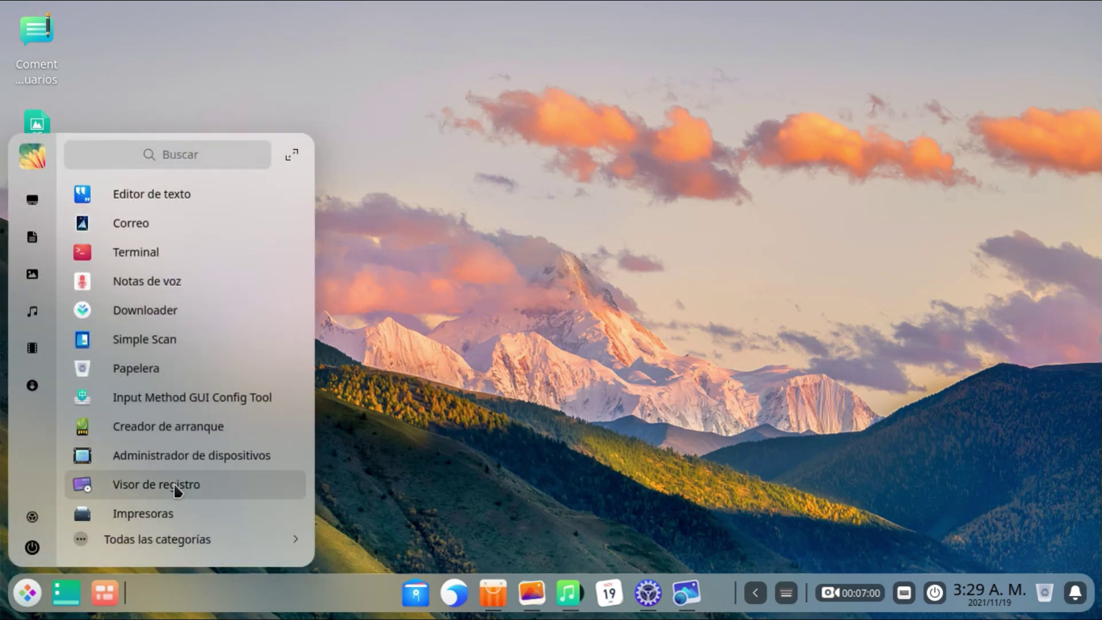
{"action": "scroll", "coordinate": [173, 483], "scroll_direction": "down", "scroll_amount": 3}
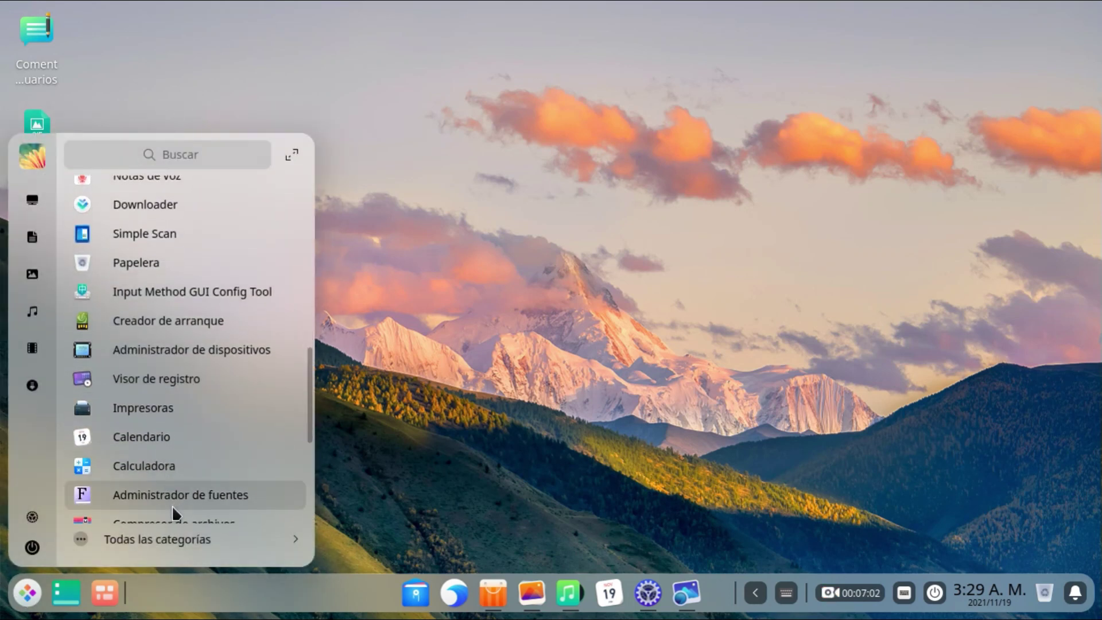
{"action": "left_click", "coordinate": [154, 462]}
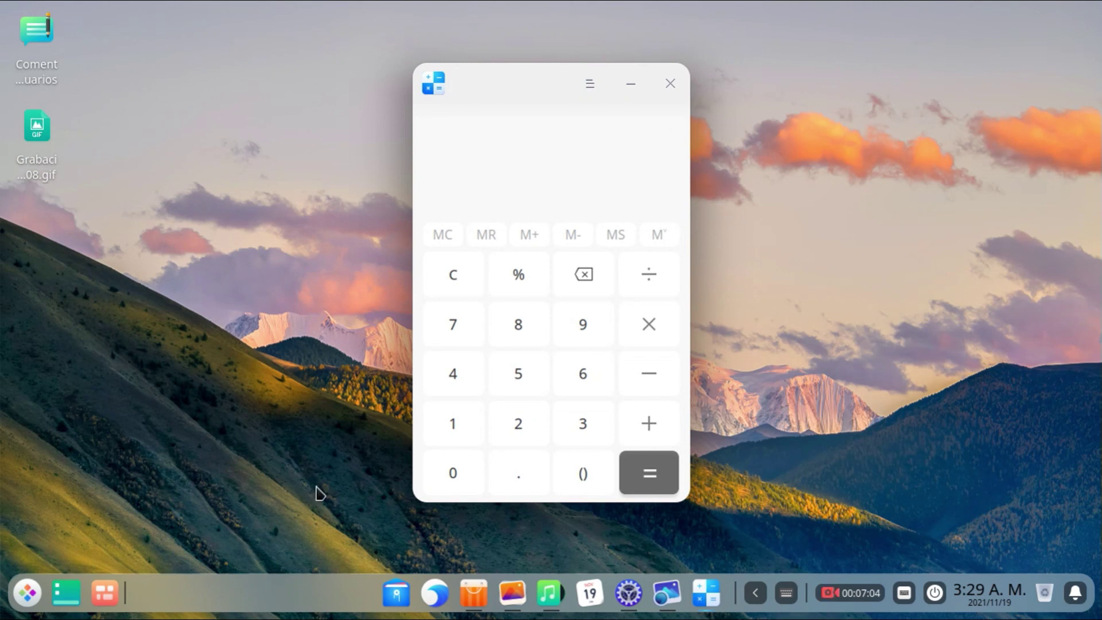
- Look through the launcher's remaining applications down to LibreOffice Base, and stop the screen recording
{"action": "left_click", "coordinate": [16, 600]}
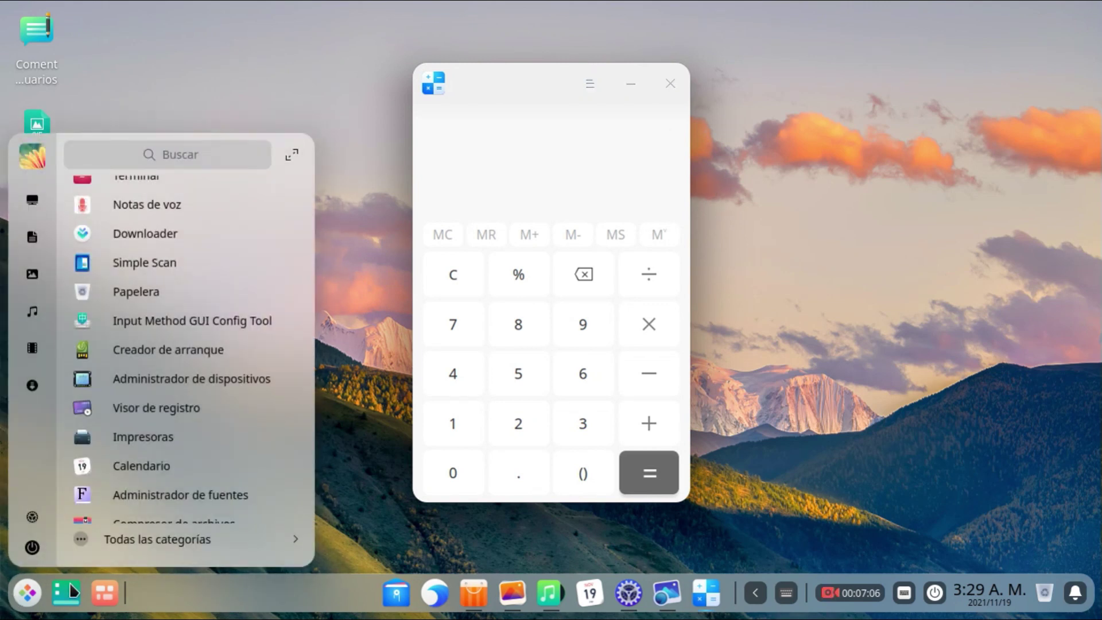
{"action": "scroll", "coordinate": [229, 482], "scroll_direction": "down", "scroll_amount": 5}
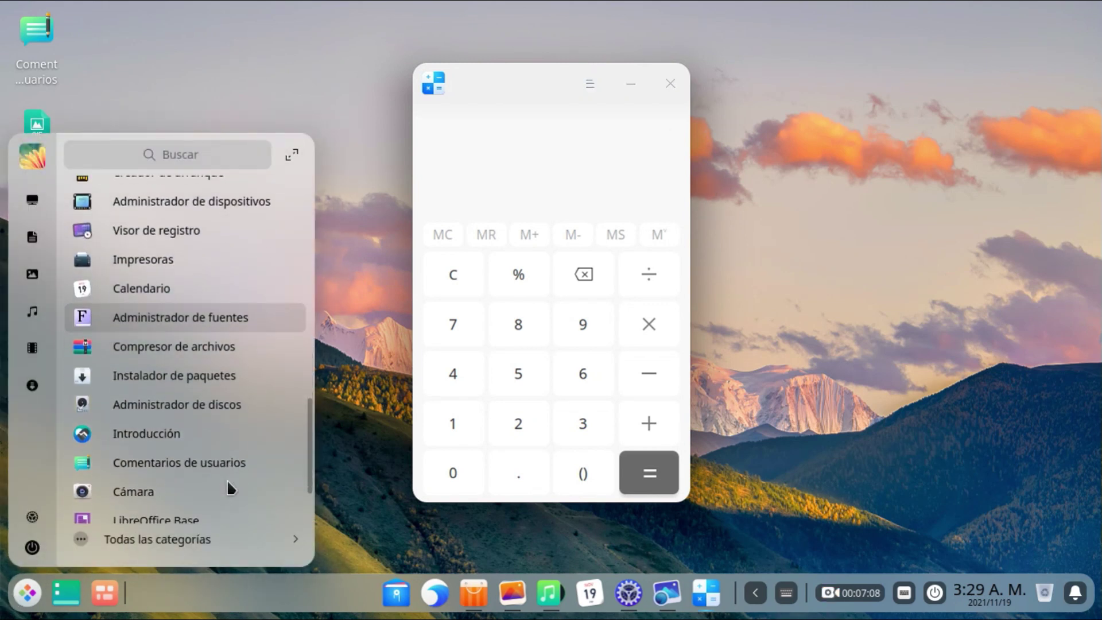
{"action": "scroll", "coordinate": [229, 493], "scroll_direction": "down", "scroll_amount": 1}
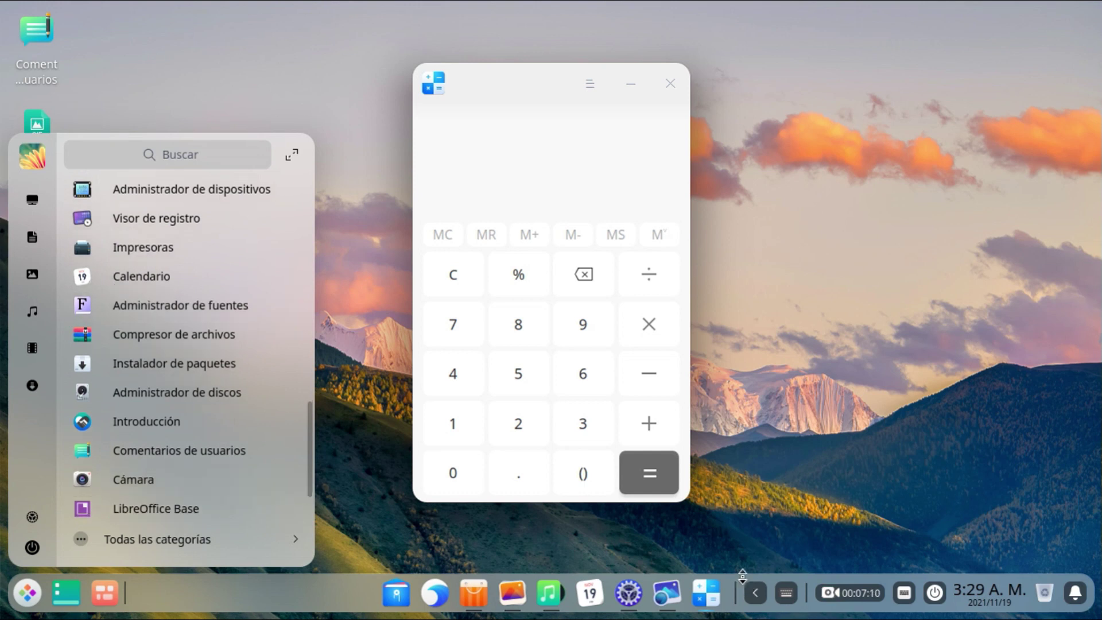
{"action": "left_click", "coordinate": [842, 591]}
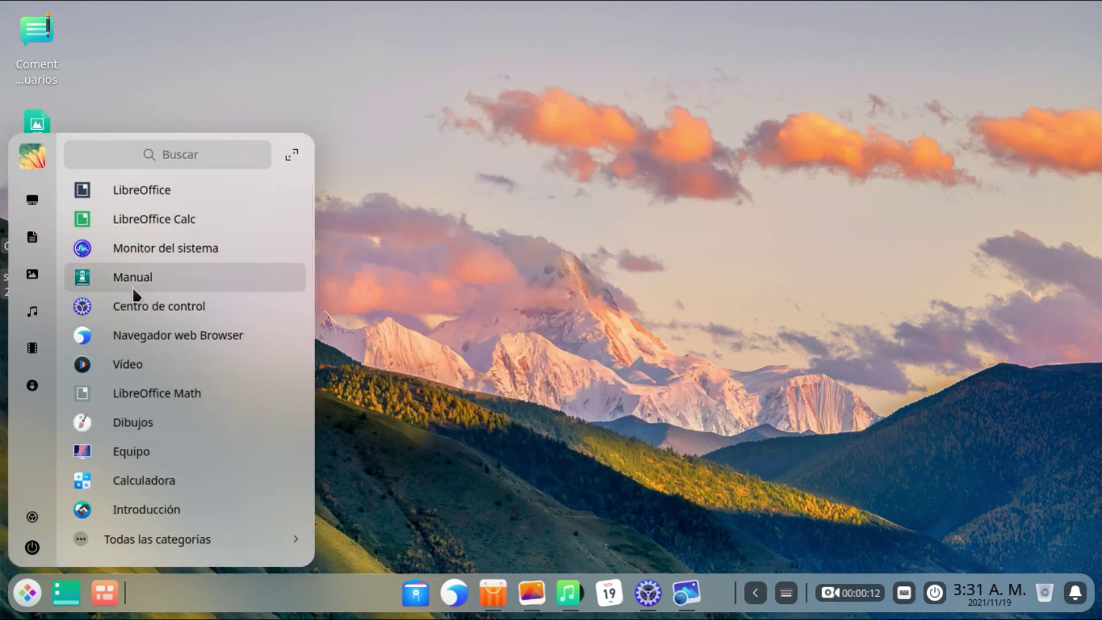
- Open the Control Center from the application launcher and view its display settings
{"action": "left_click", "coordinate": [31, 525]}
{"action": "scroll", "coordinate": [444, 126], "scroll_direction": "down", "scroll_amount": 3}
{"action": "scroll", "coordinate": [444, 126], "scroll_direction": "up", "scroll_amount": 3}
{"action": "left_click", "coordinate": [443, 118]}
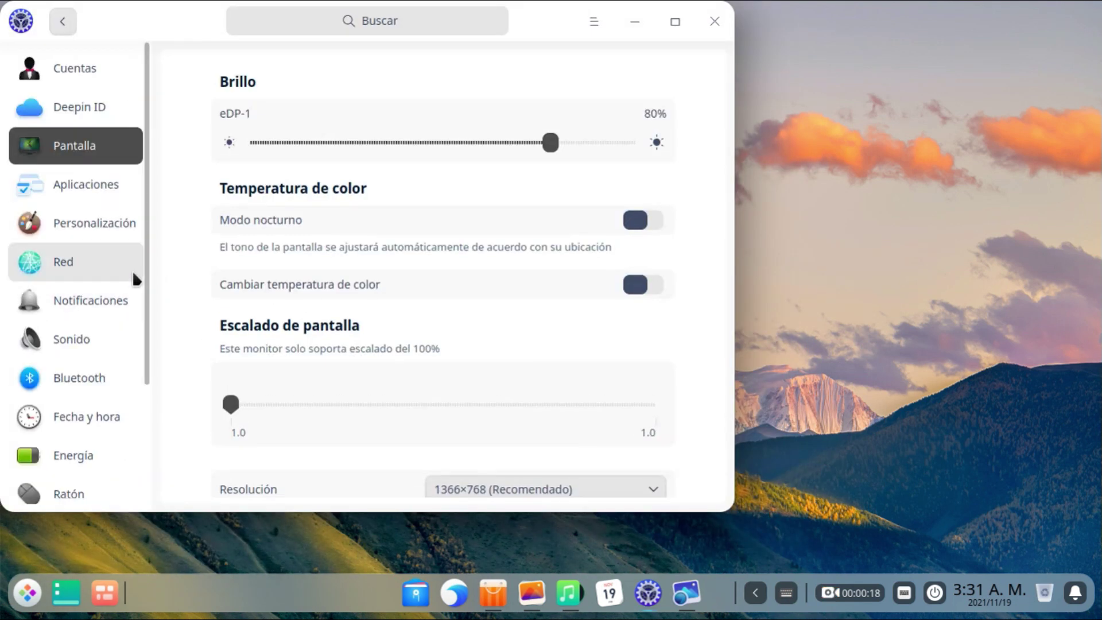
- Try the Vintage icon theme, apply the Papirus icon theme instead, and look over the other icon themes
{"action": "left_click", "coordinate": [113, 225]}
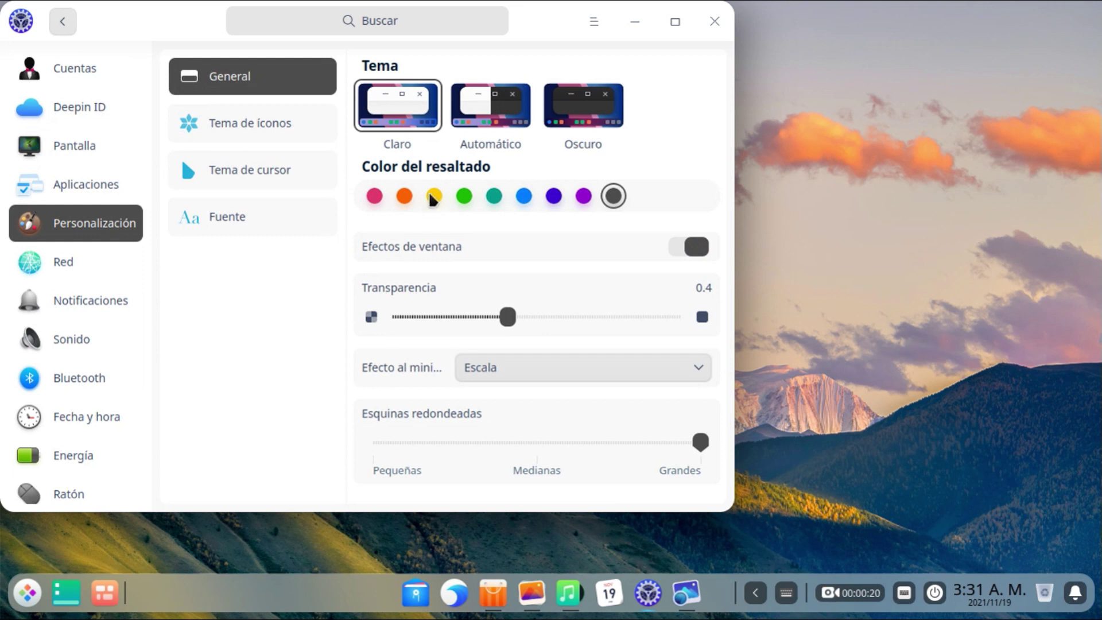
{"action": "left_click", "coordinate": [286, 135]}
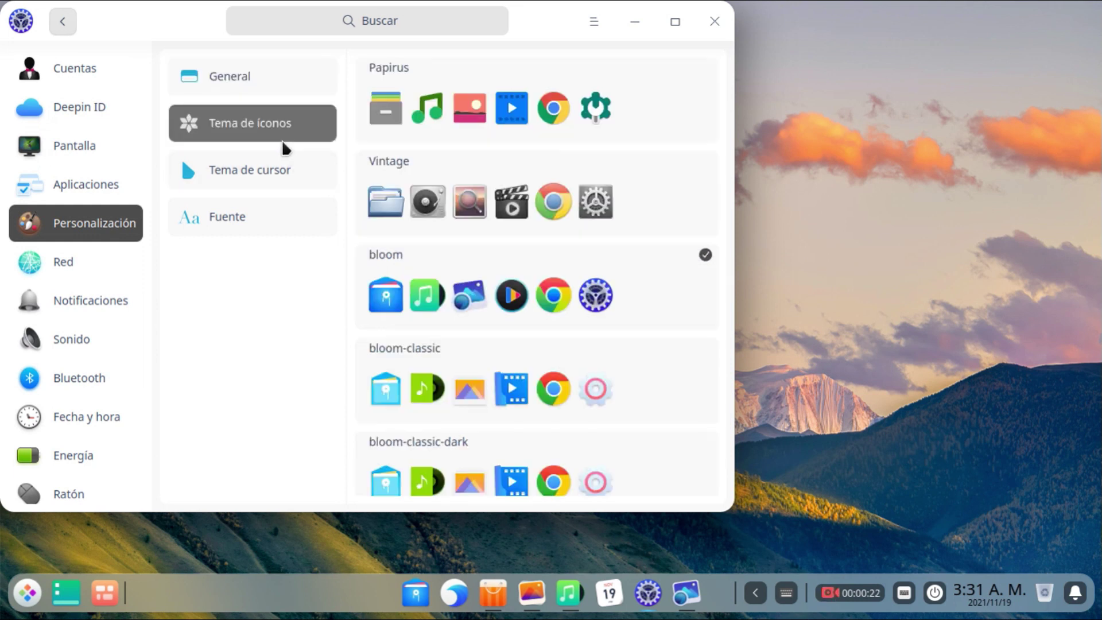
{"action": "scroll", "coordinate": [597, 267], "scroll_direction": "down", "scroll_amount": 2}
{"action": "scroll", "coordinate": [508, 178], "scroll_direction": "up", "scroll_amount": 2}
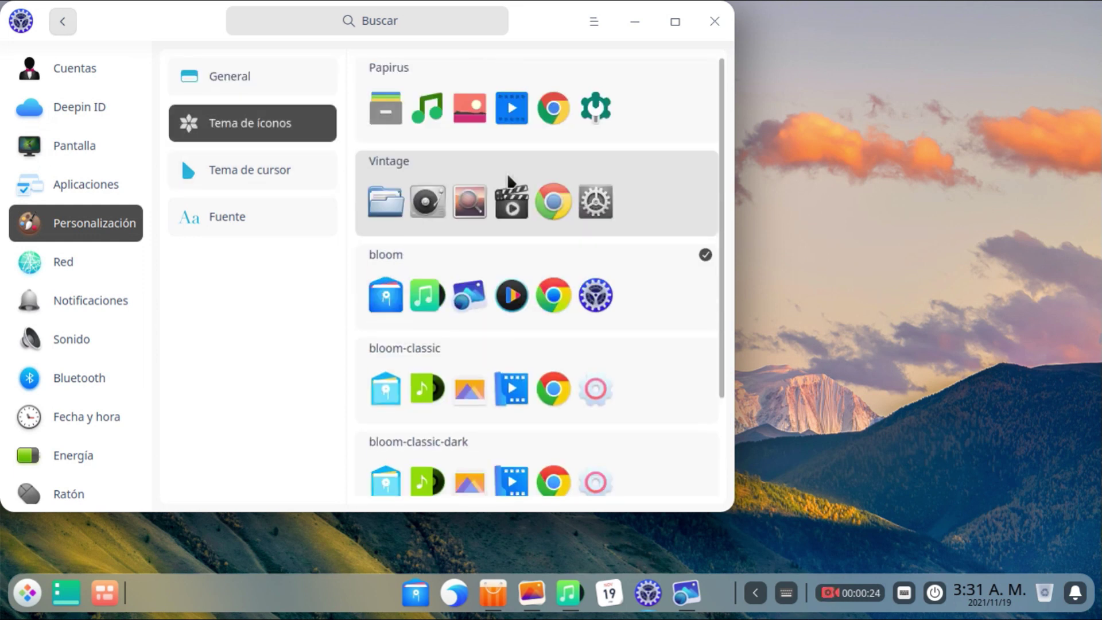
{"action": "left_click", "coordinate": [536, 222]}
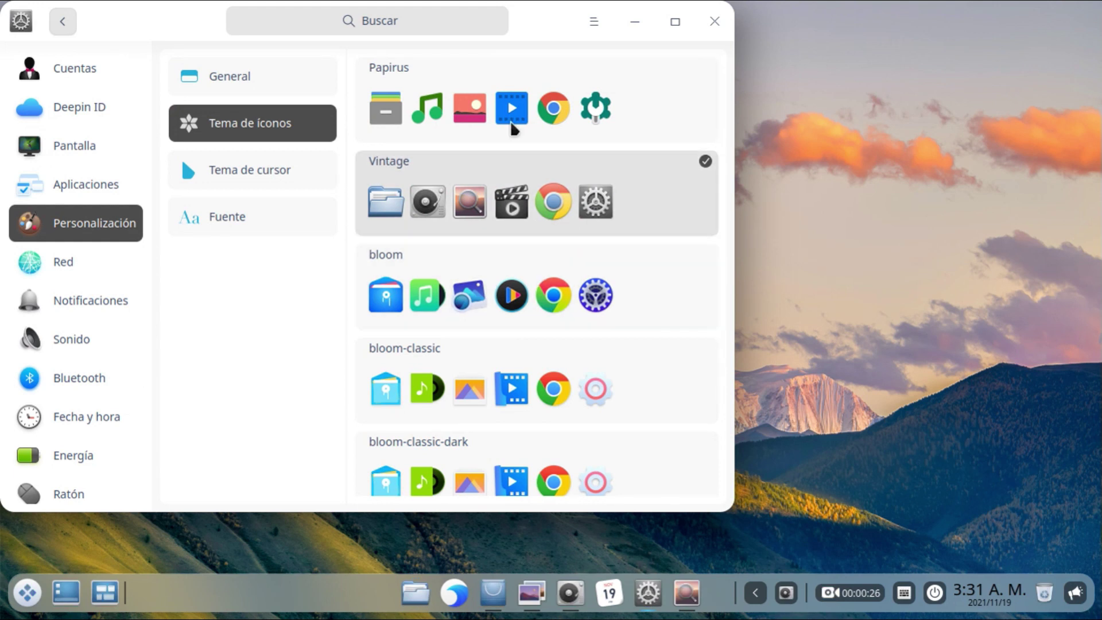
{"action": "left_click", "coordinate": [504, 97]}
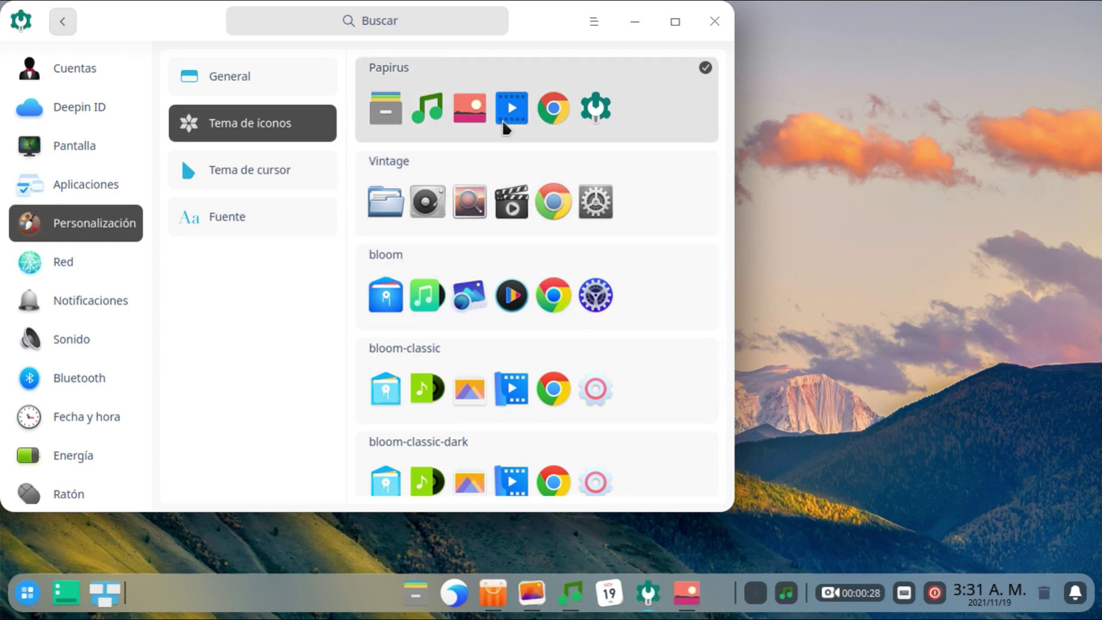
{"action": "scroll", "coordinate": [468, 299], "scroll_direction": "down", "scroll_amount": 2}
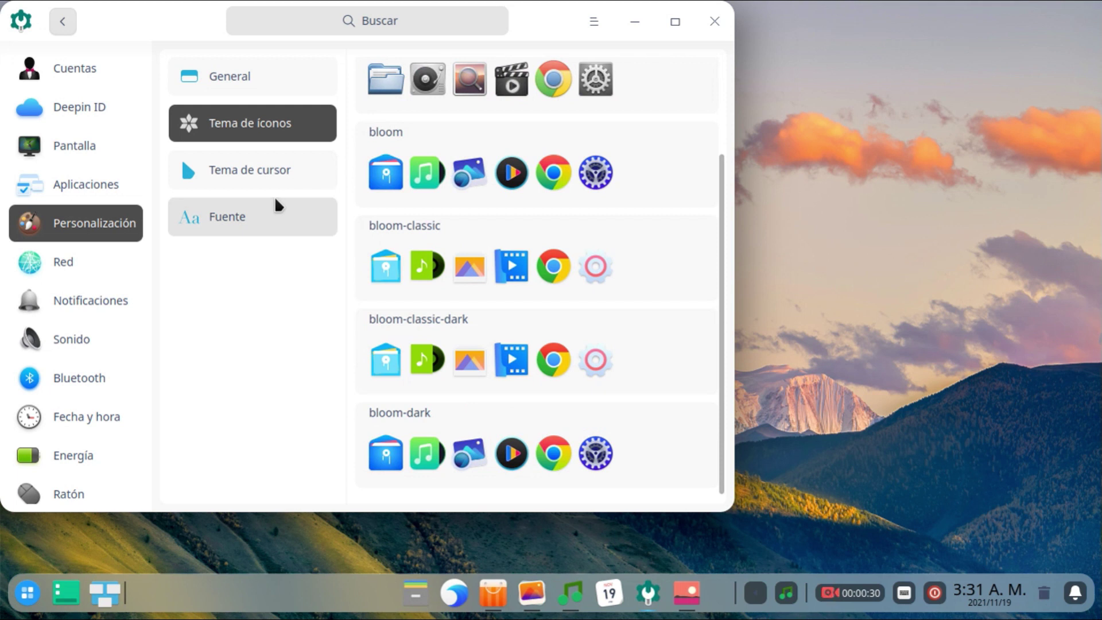
- View the cursor theme, font, network, notification and Bluetooth settings in the Control Center
{"action": "left_click", "coordinate": [256, 178]}
{"action": "left_click", "coordinate": [213, 224]}
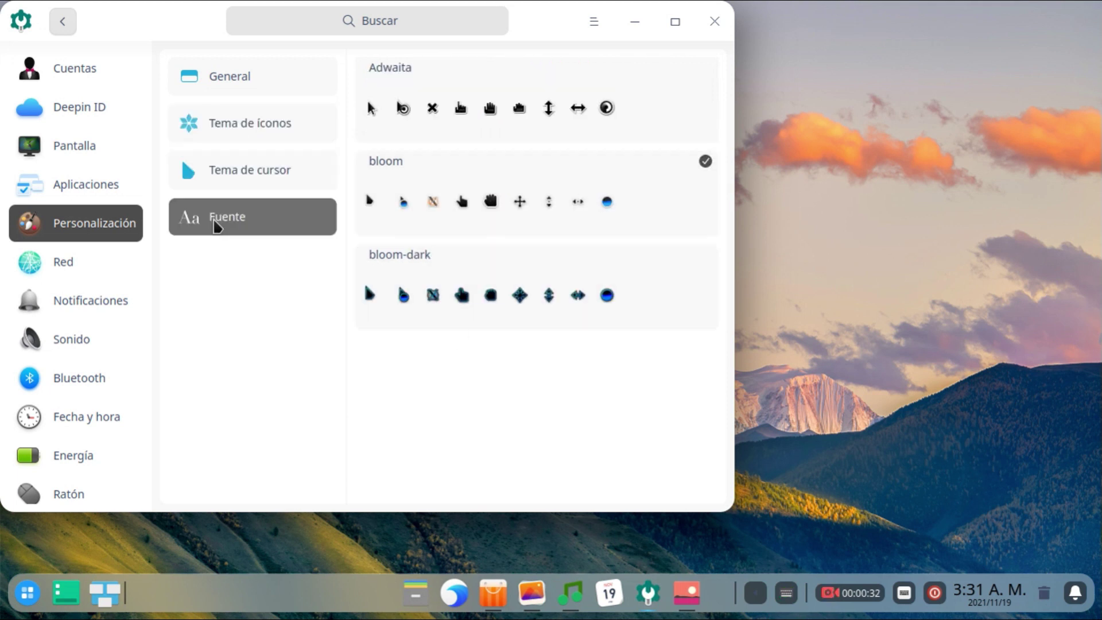
{"action": "left_click", "coordinate": [70, 257]}
{"action": "left_click", "coordinate": [82, 300]}
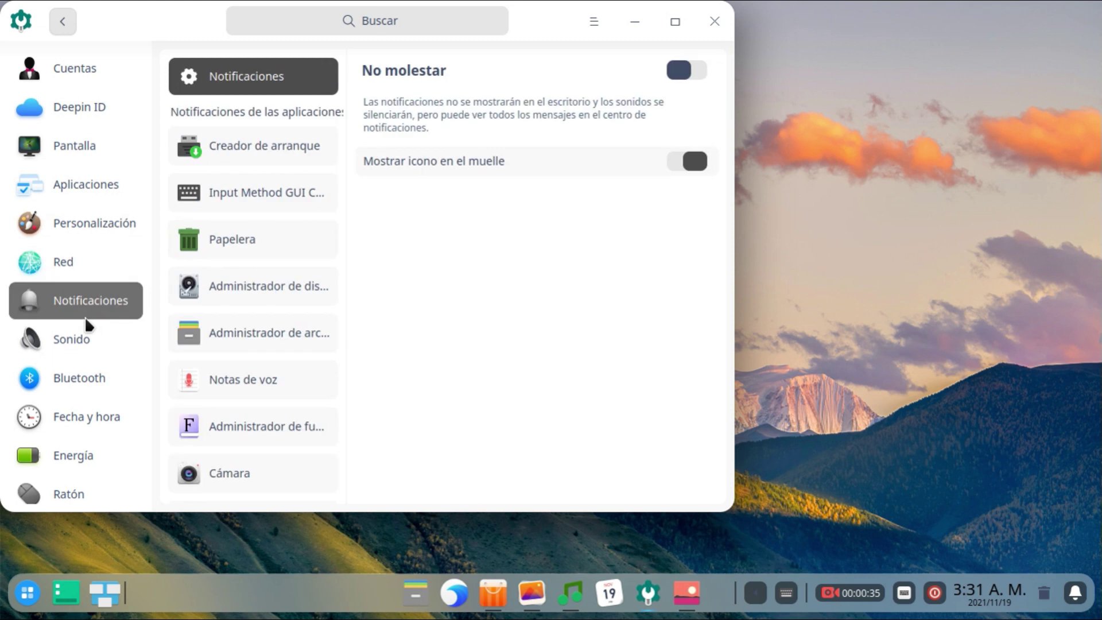
{"action": "left_click", "coordinate": [85, 377]}
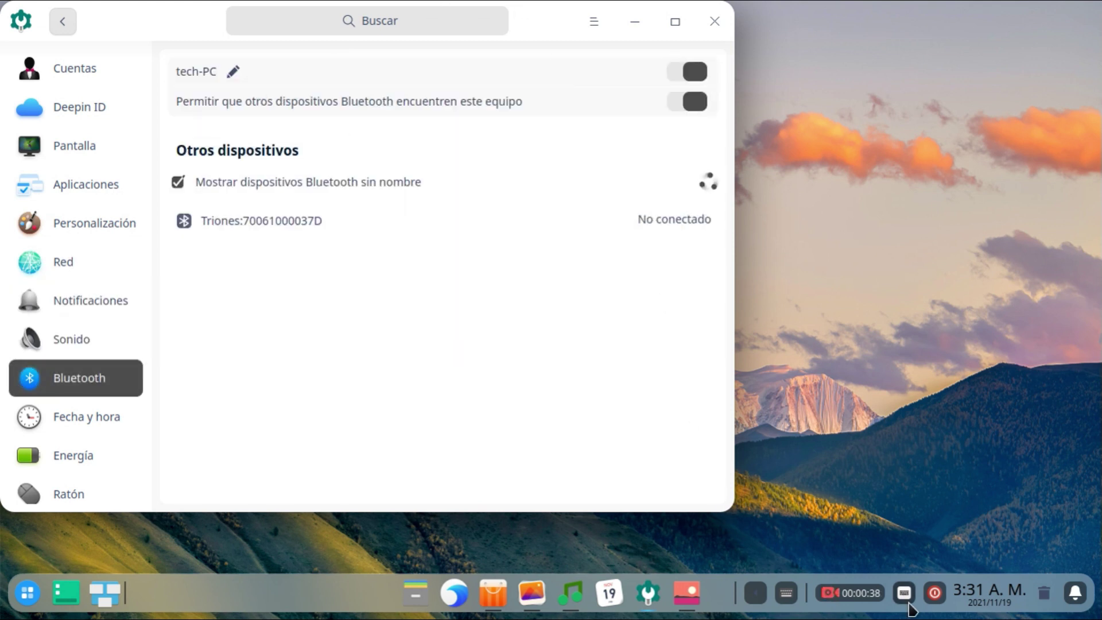
- Change the user account's avatar to the sleeping cat picture and close the Control Center
{"action": "left_click", "coordinate": [42, 73]}
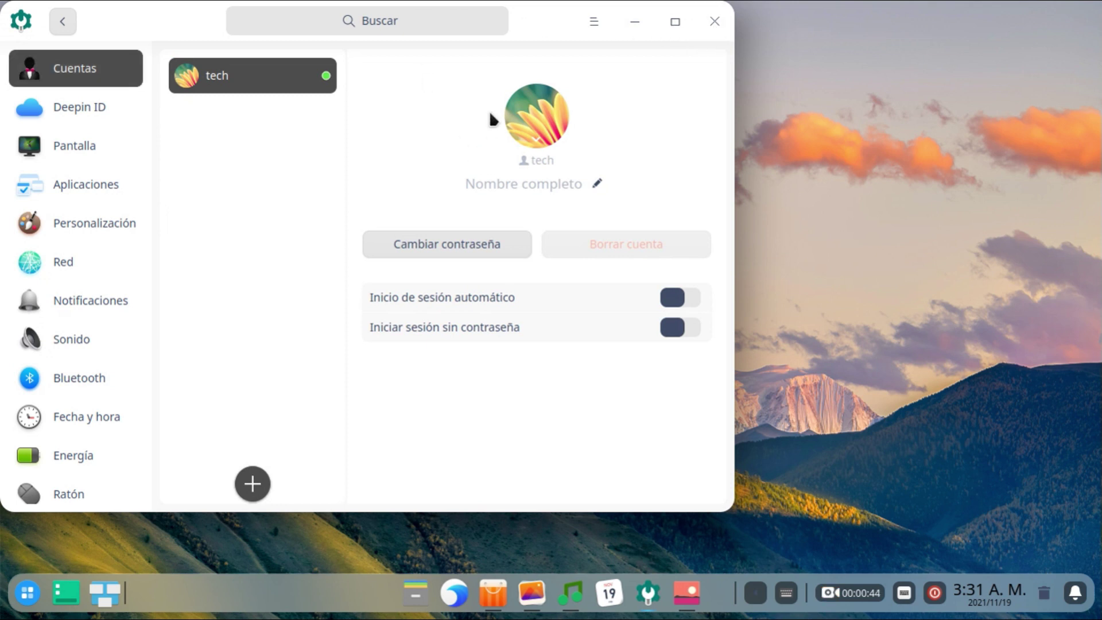
{"action": "left_click", "coordinate": [524, 124]}
{"action": "scroll", "coordinate": [598, 402], "scroll_direction": "down", "scroll_amount": 2}
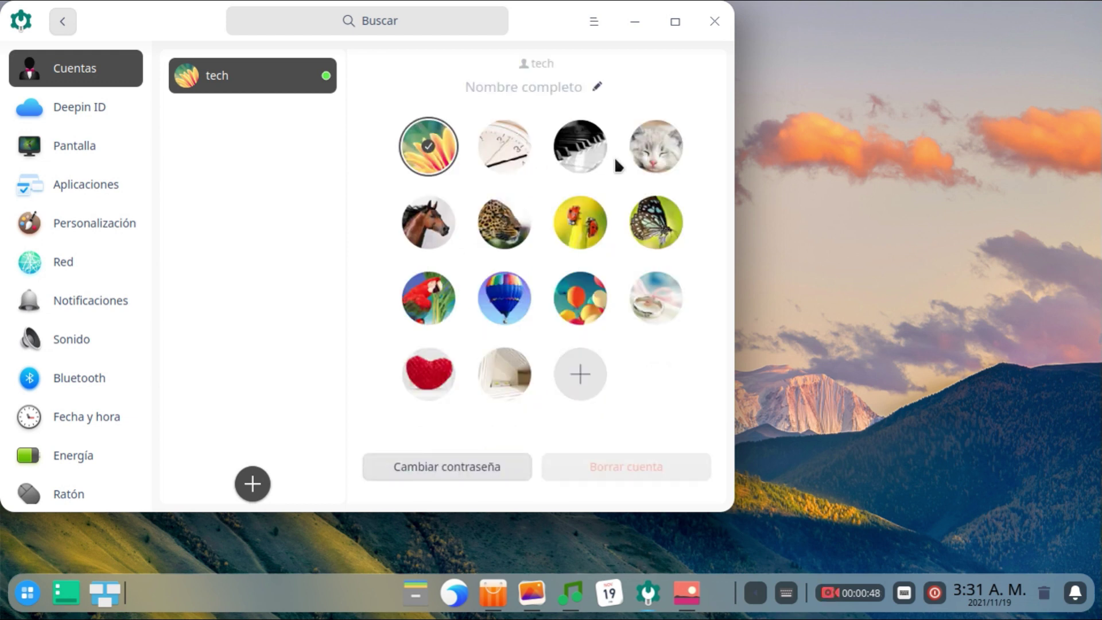
{"action": "left_click", "coordinate": [642, 150]}
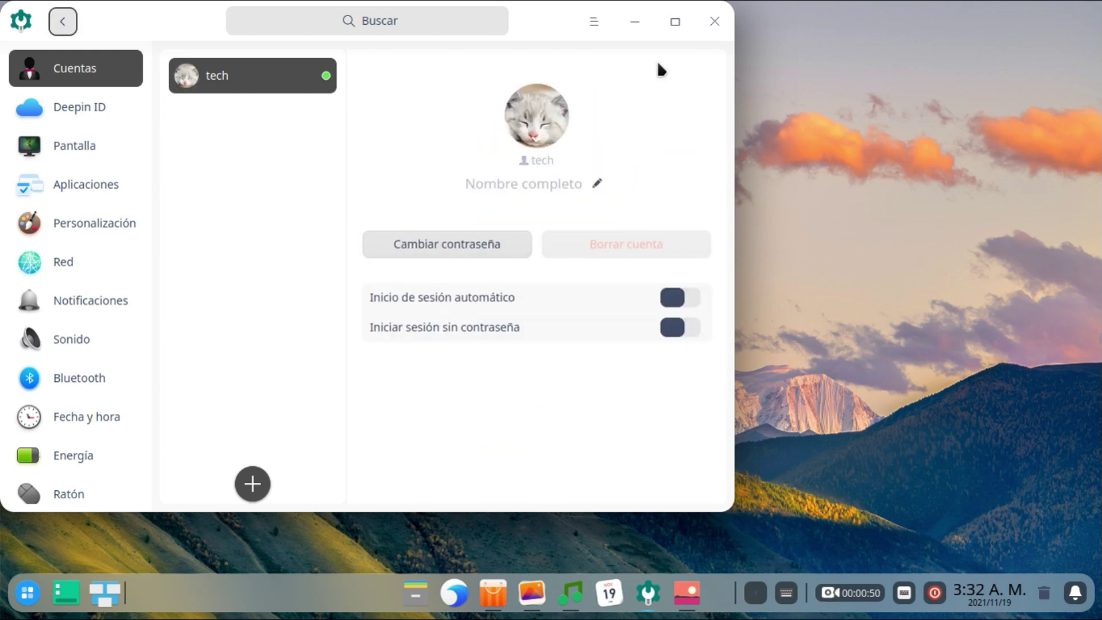
{"action": "left_click", "coordinate": [715, 21]}
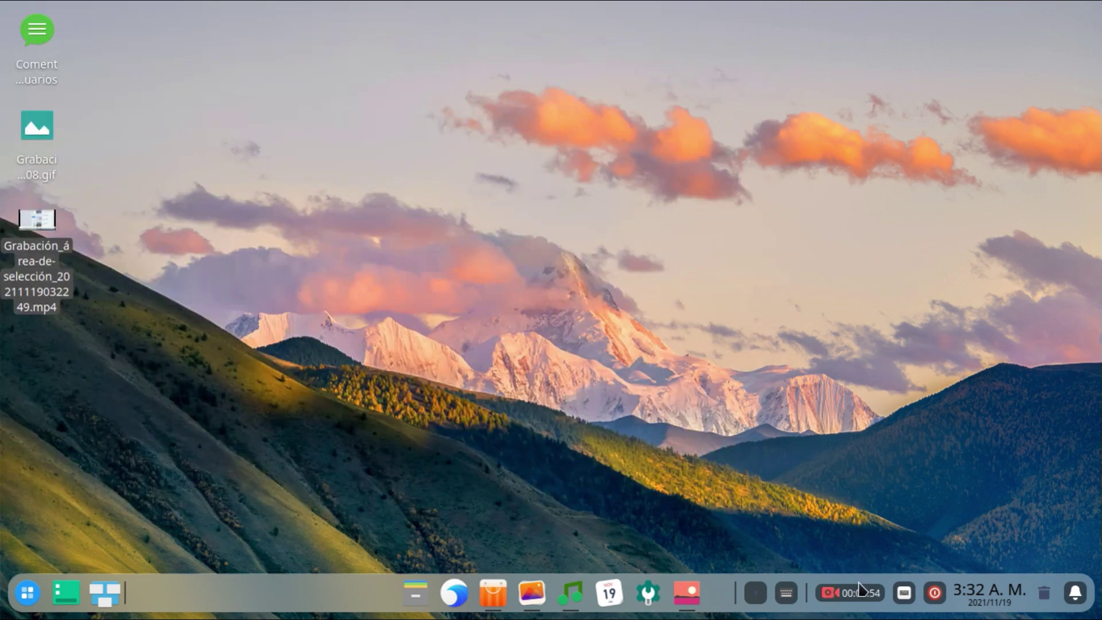
- Reopen the Control Center, and switch to the workspace that holds the Music player window
{"action": "left_click", "coordinate": [694, 593]}
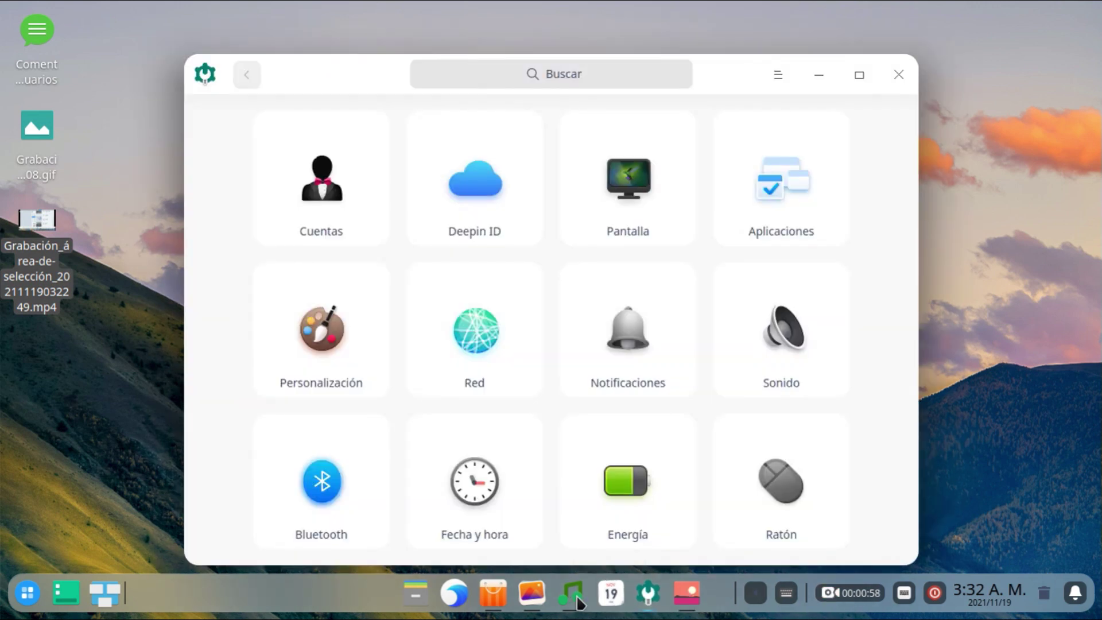
{"action": "left_click", "coordinate": [610, 593]}
{"action": "key", "text": "super+Right"}
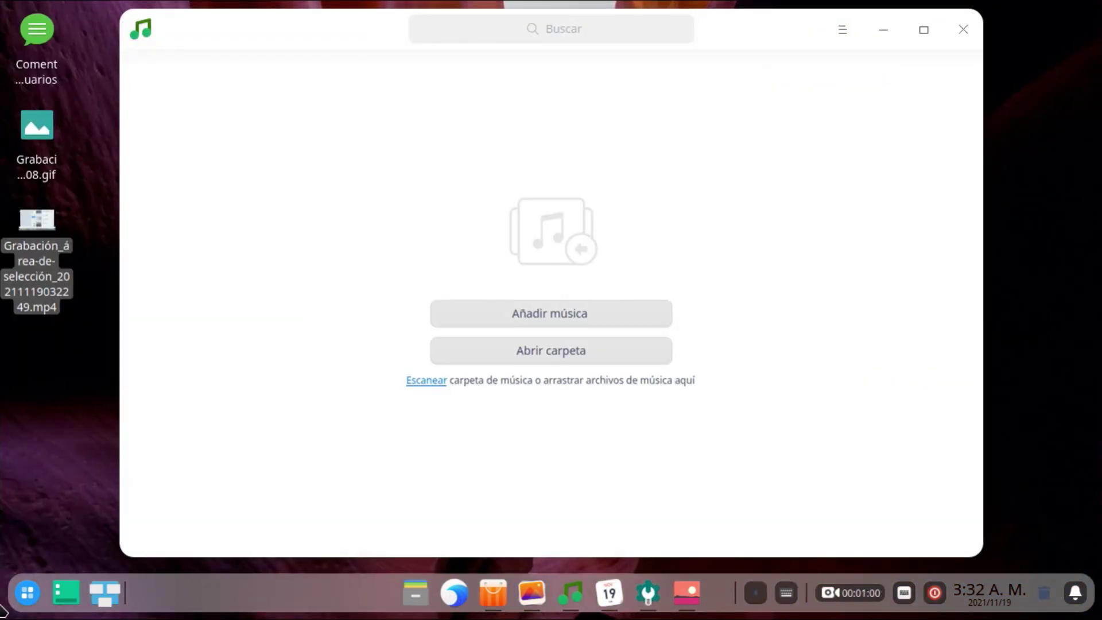
- Look through the launcher's full application list and its Internet, Música and Ofimática categories, and close the launcher
{"action": "left_click", "coordinate": [27, 593]}
{"action": "scroll", "coordinate": [154, 355], "scroll_direction": "down", "scroll_amount": 10}
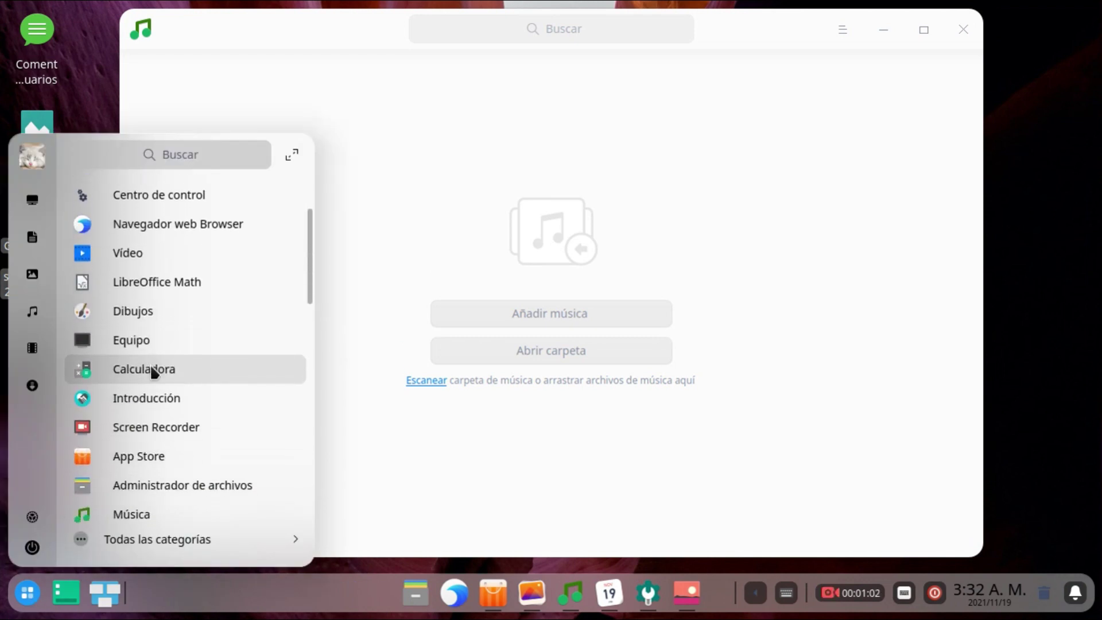
{"action": "scroll", "coordinate": [159, 480], "scroll_direction": "down", "scroll_amount": 5}
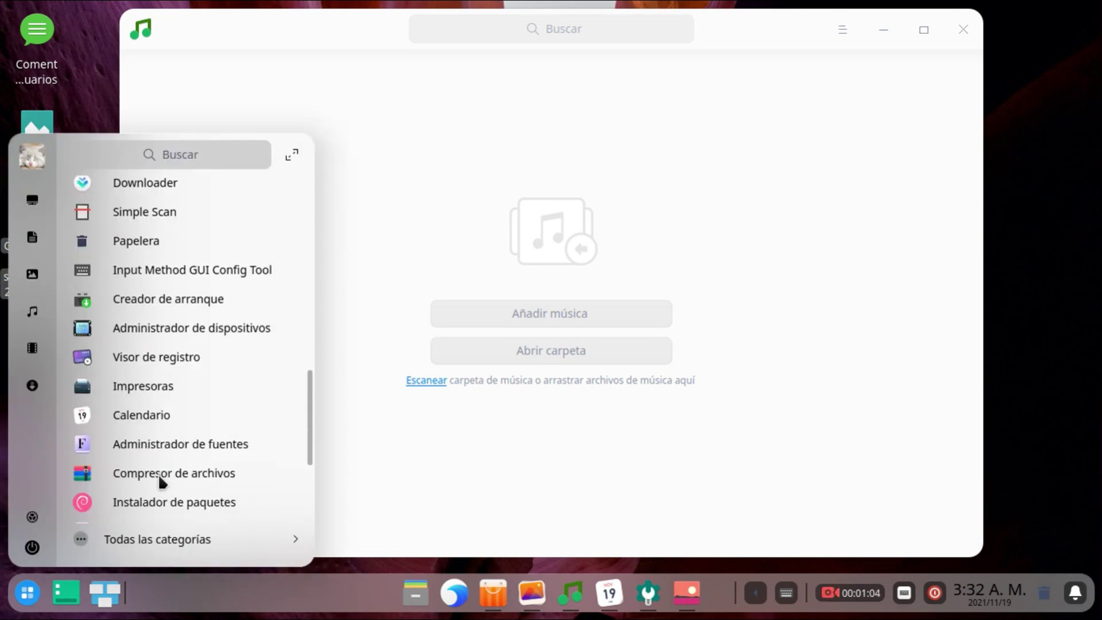
{"action": "left_click", "coordinate": [147, 533]}
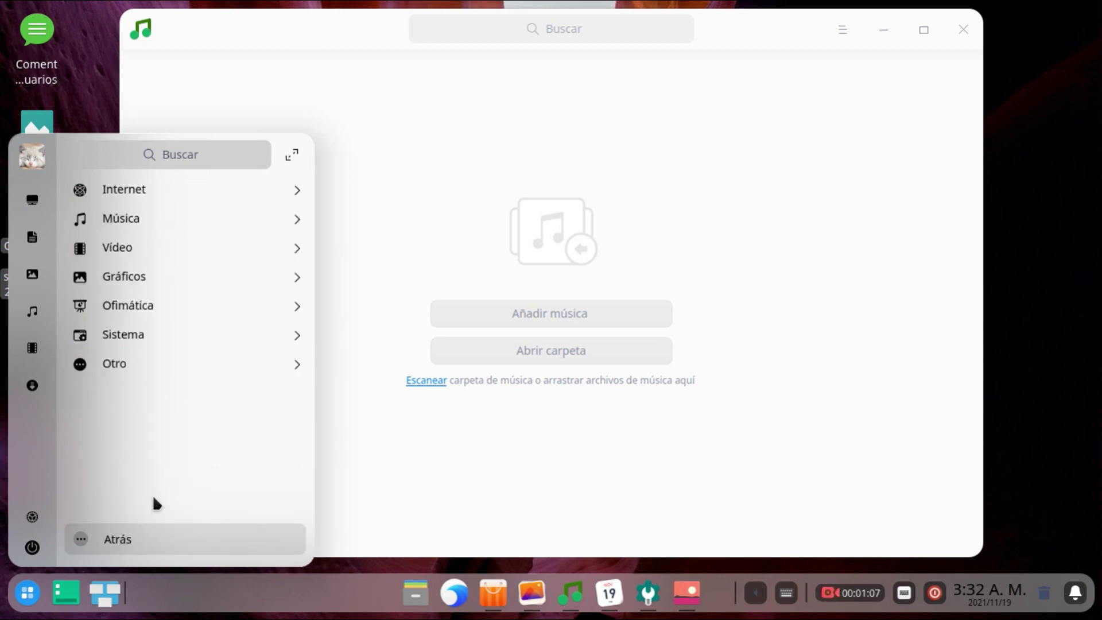
{"action": "left_click", "coordinate": [133, 194]}
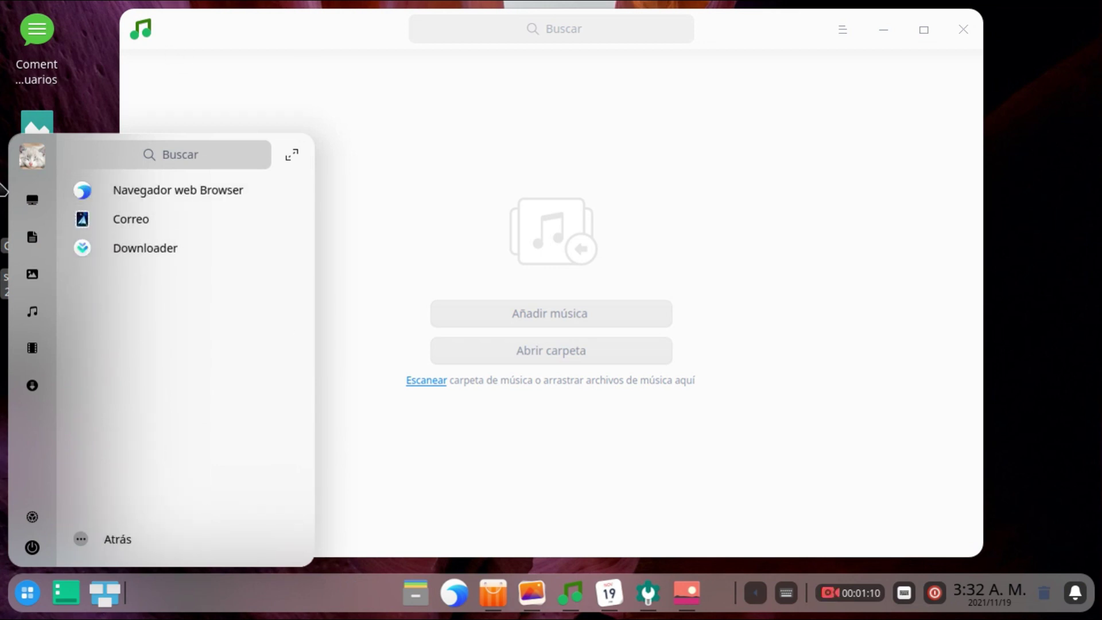
{"action": "left_click", "coordinate": [127, 546]}
{"action": "left_click", "coordinate": [139, 229]}
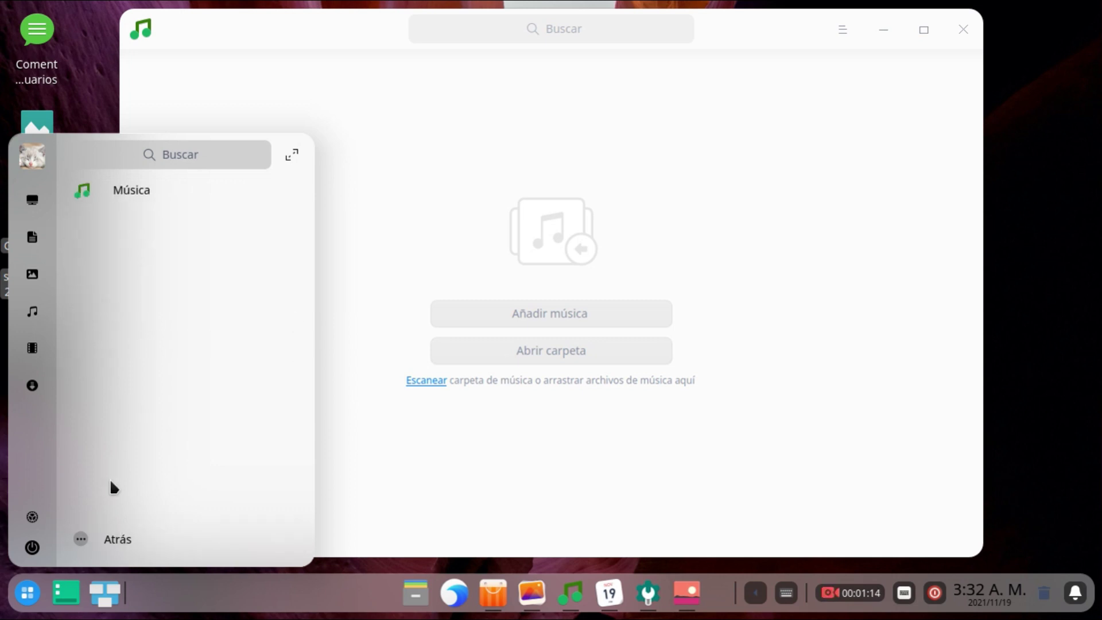
{"action": "left_click", "coordinate": [91, 539]}
{"action": "left_click", "coordinate": [147, 313]}
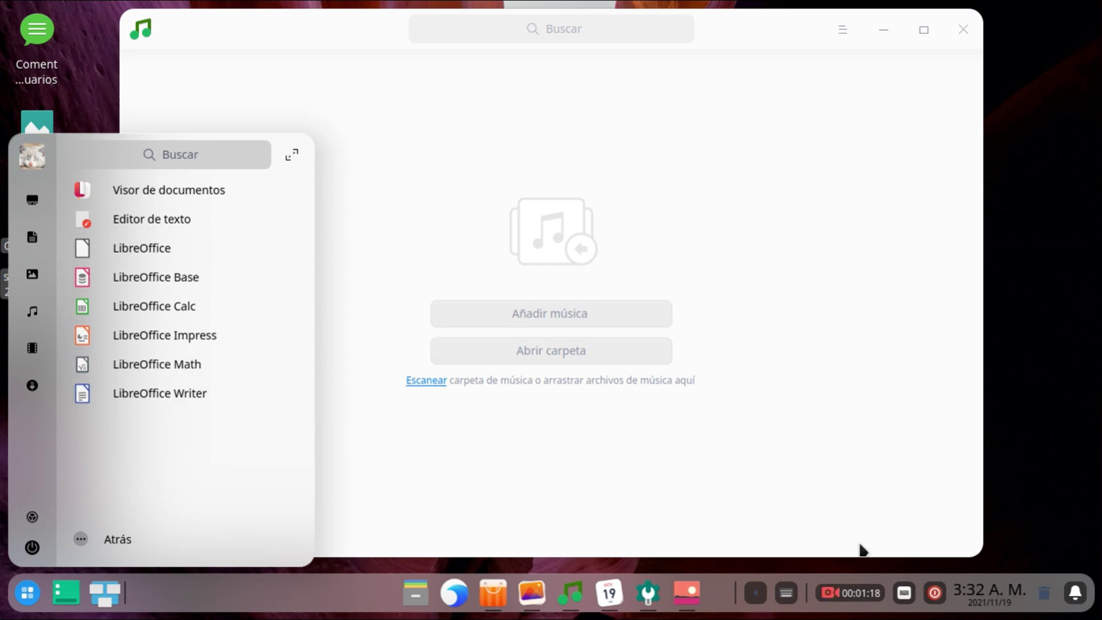
{"action": "left_click", "coordinate": [887, 603]}
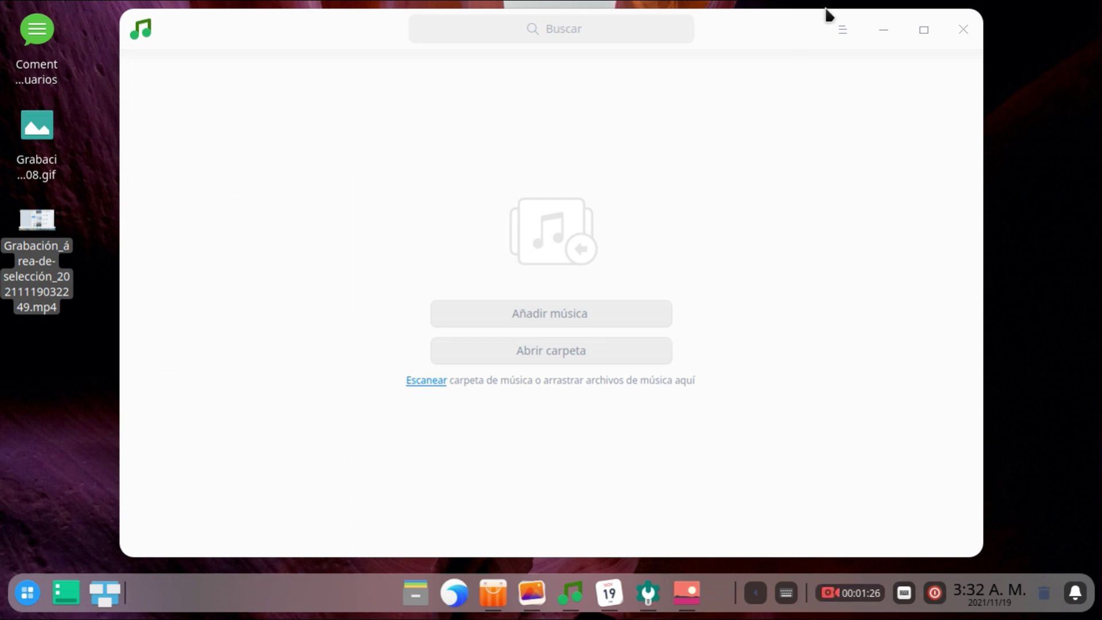
- Close the Music player window with the option to minimize it to the system tray, and stop the screen recording
{"action": "left_click", "coordinate": [969, 26]}
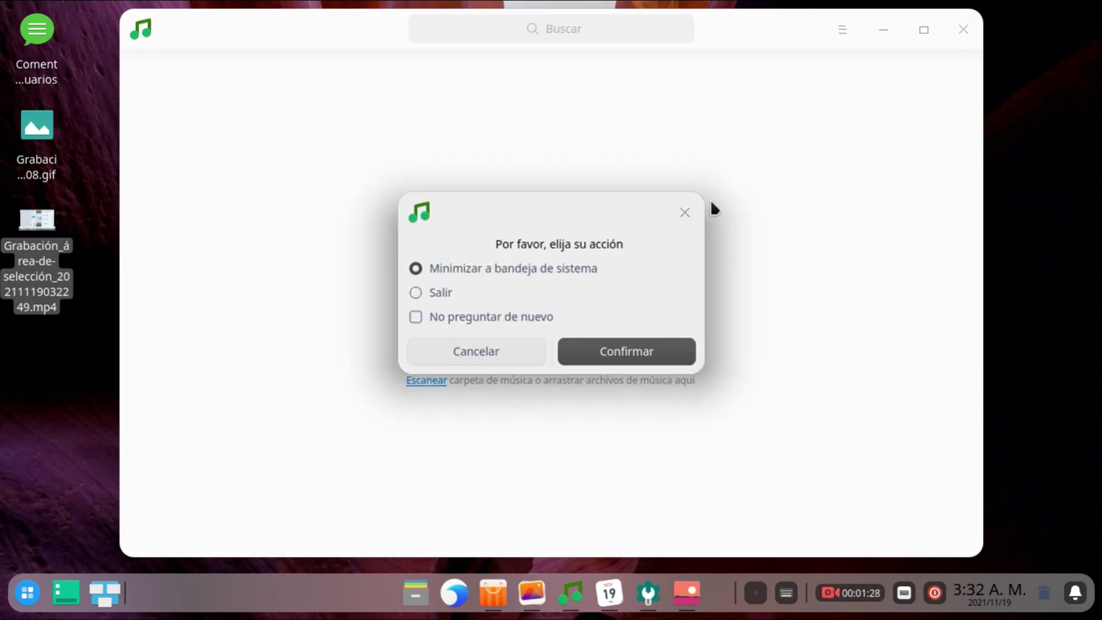
{"action": "left_click", "coordinate": [610, 352]}
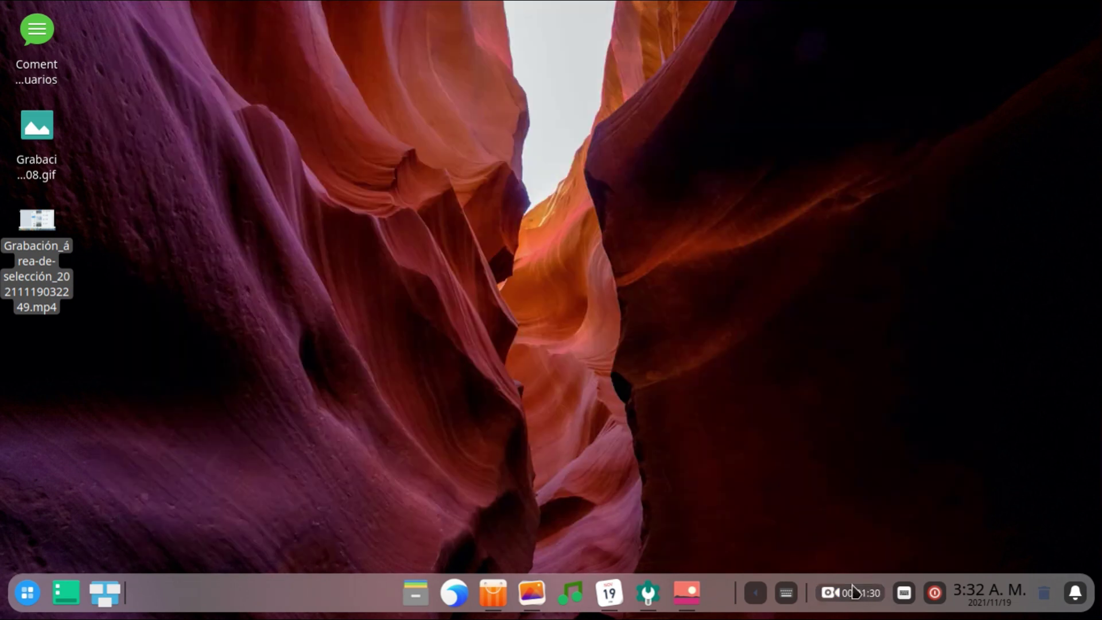
{"action": "left_click", "coordinate": [827, 599]}
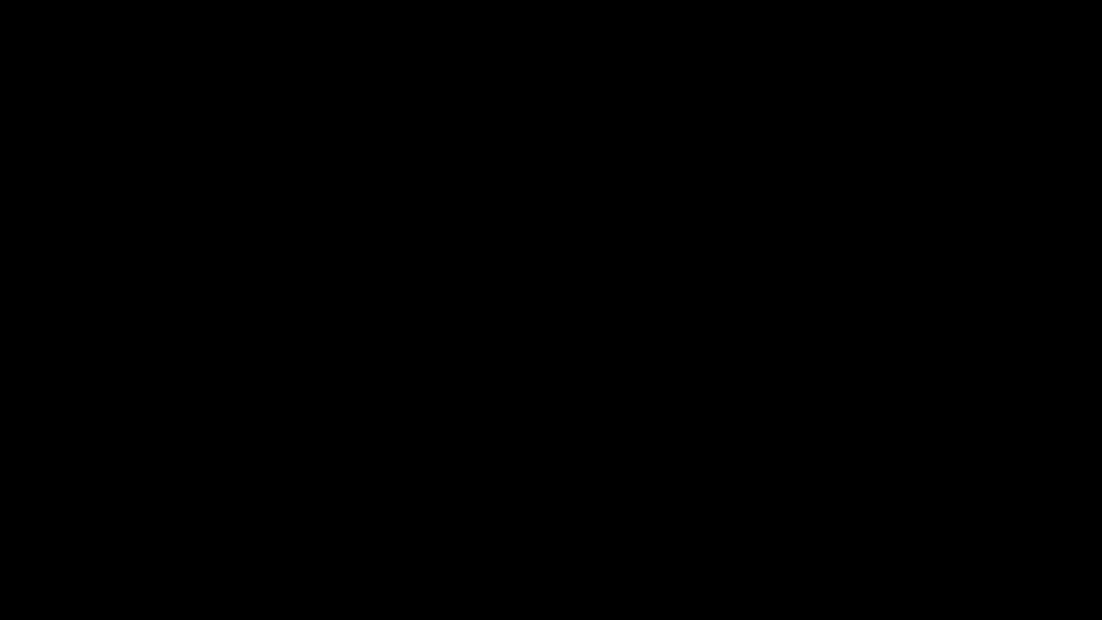